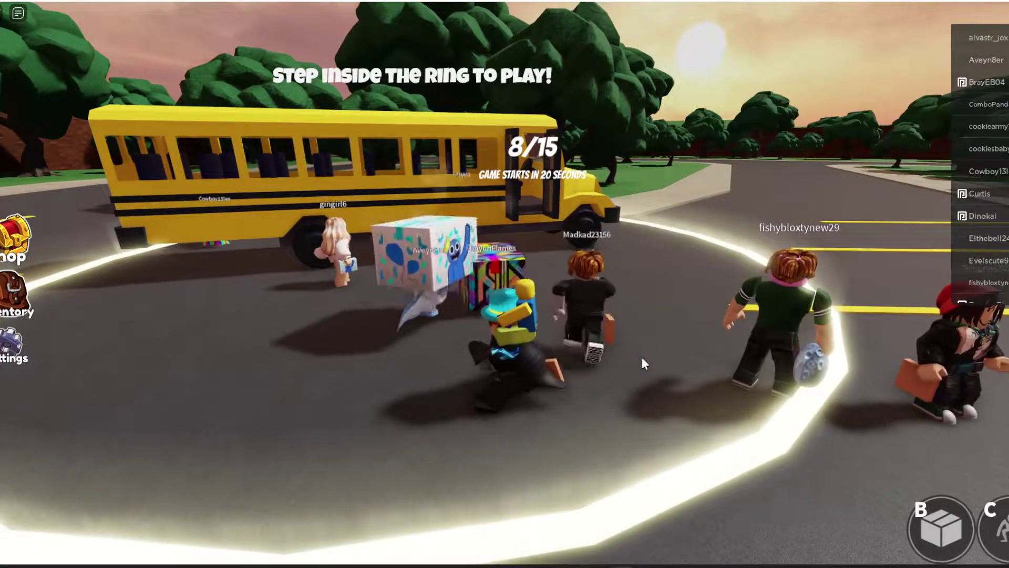
# Walk around by the bus and settle into the glowing ring before the countdown ends
pyautogui.press('w')
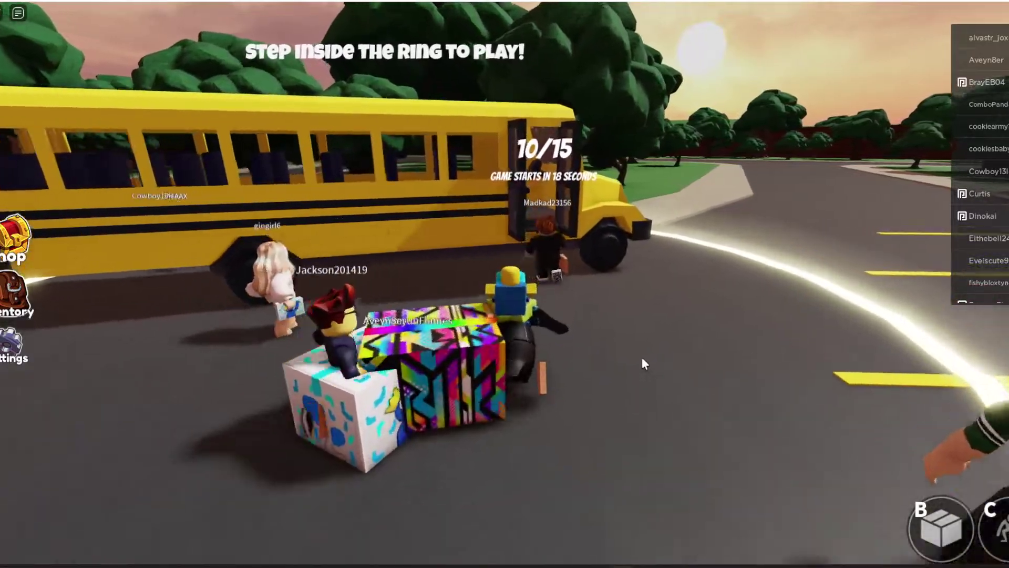
pyautogui.press('s')
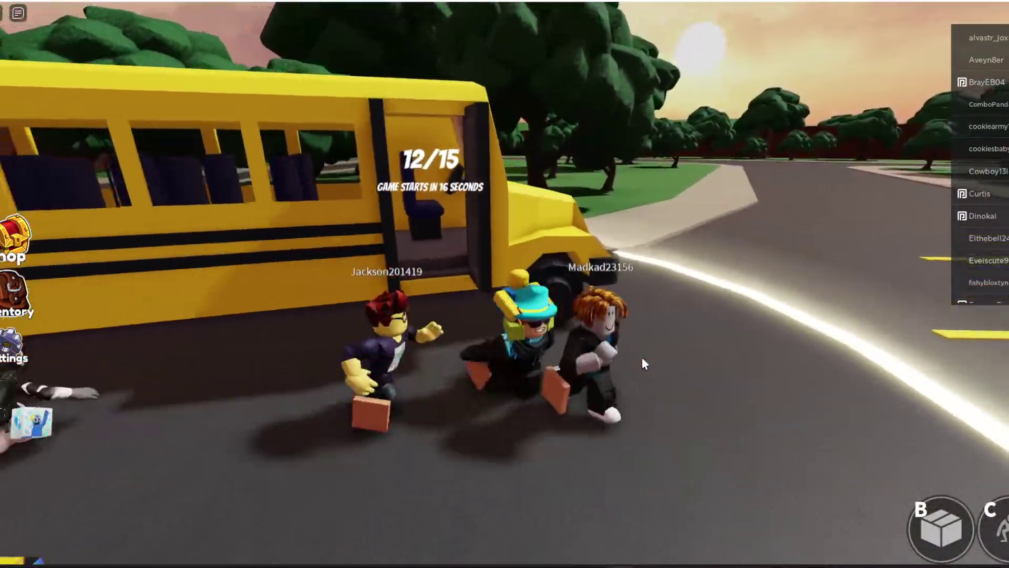
pyautogui.press('a')
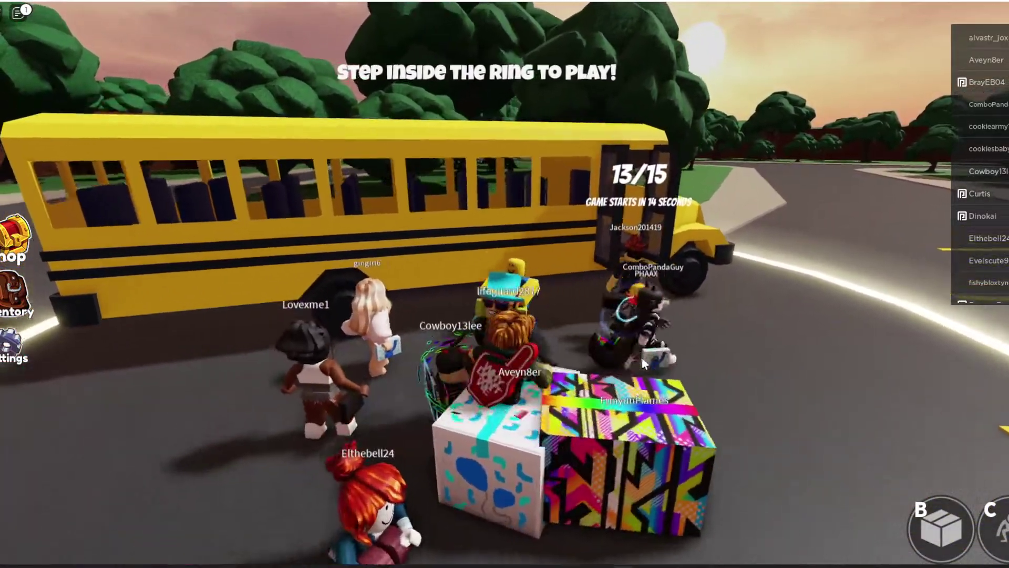
pyautogui.press('w')
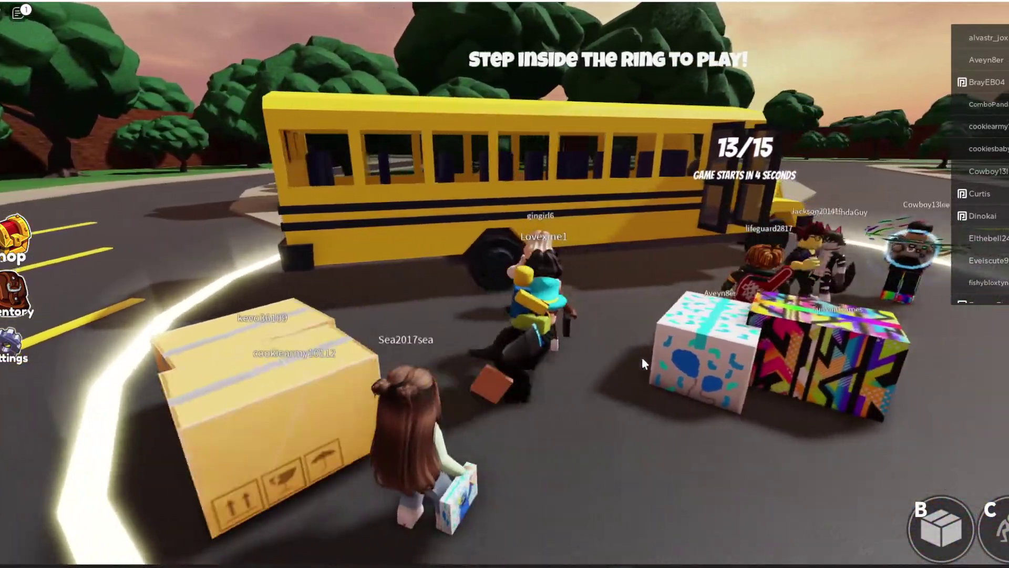
pyautogui.press('s')
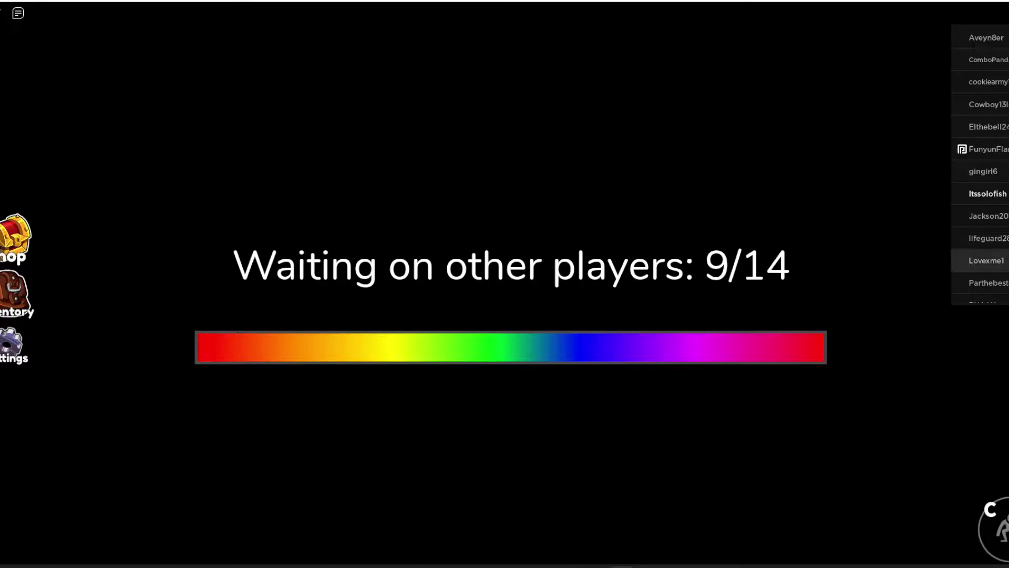
pyautogui.scroll(-1, 975, 118)
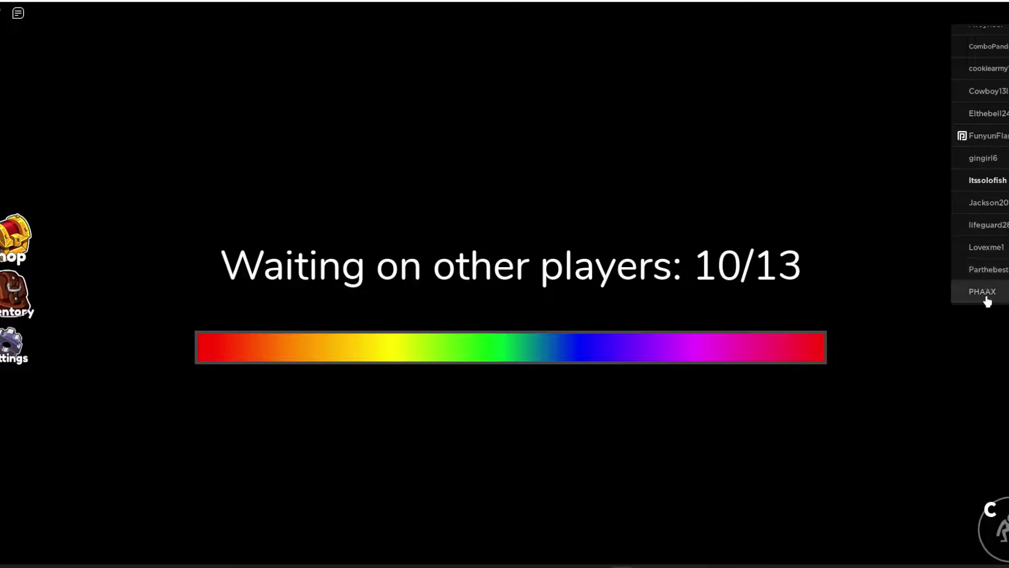
pyautogui.scroll(1, 1002, 79)
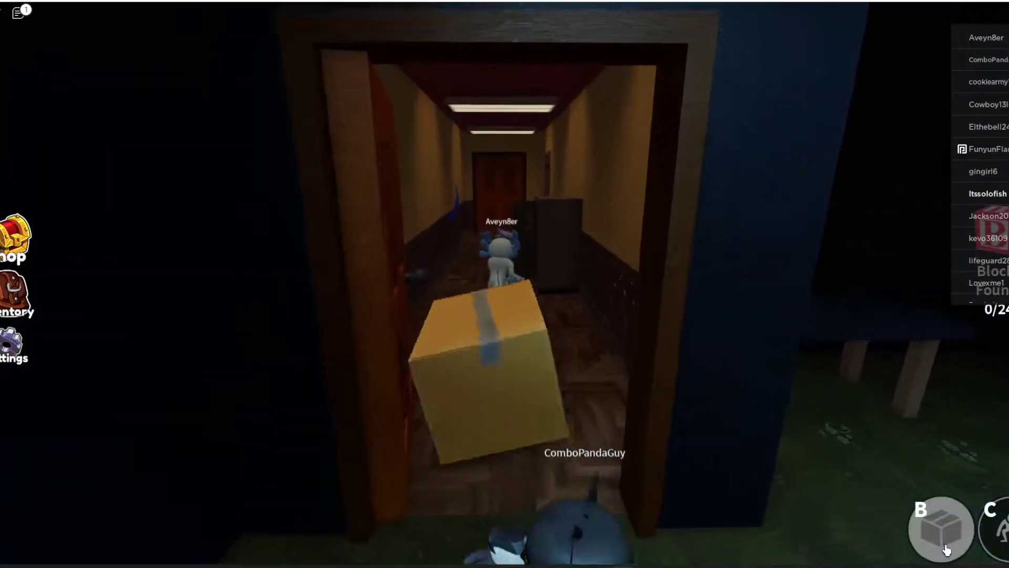
# Walk the hallway and maintenance shaft into the storage room and grab the red B block
pyautogui.press('w')
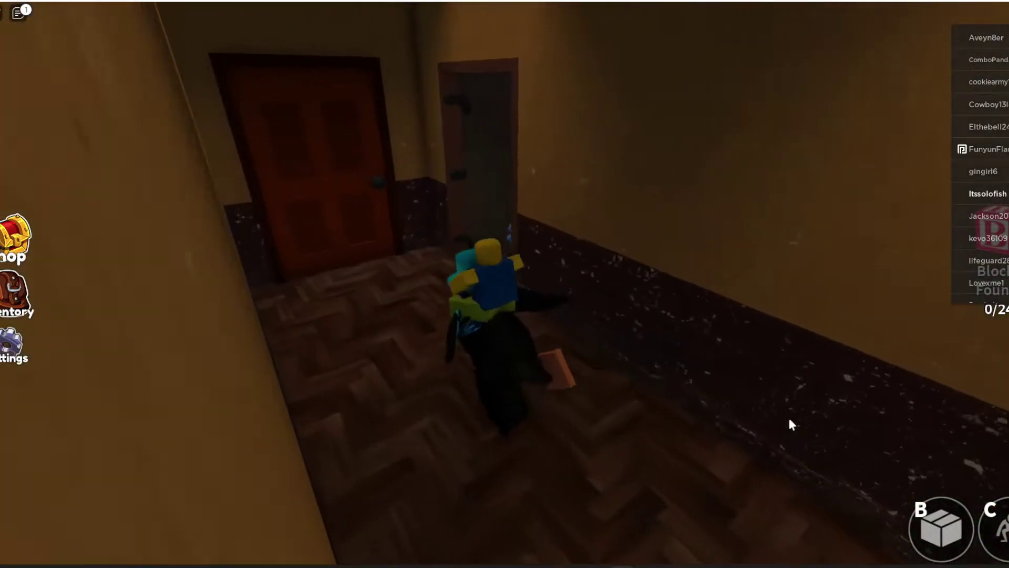
pyautogui.press('w')
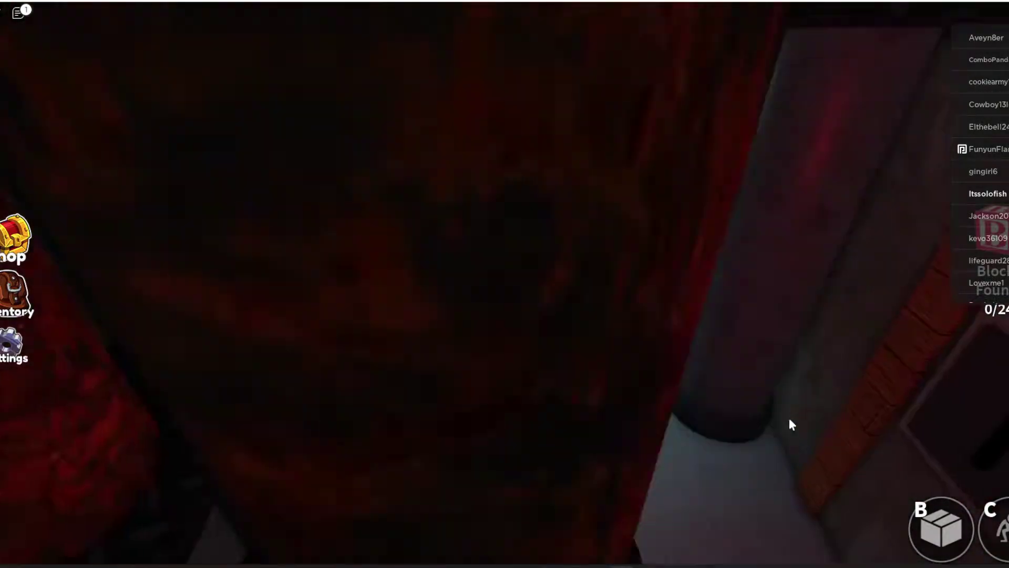
pyautogui.press('w')
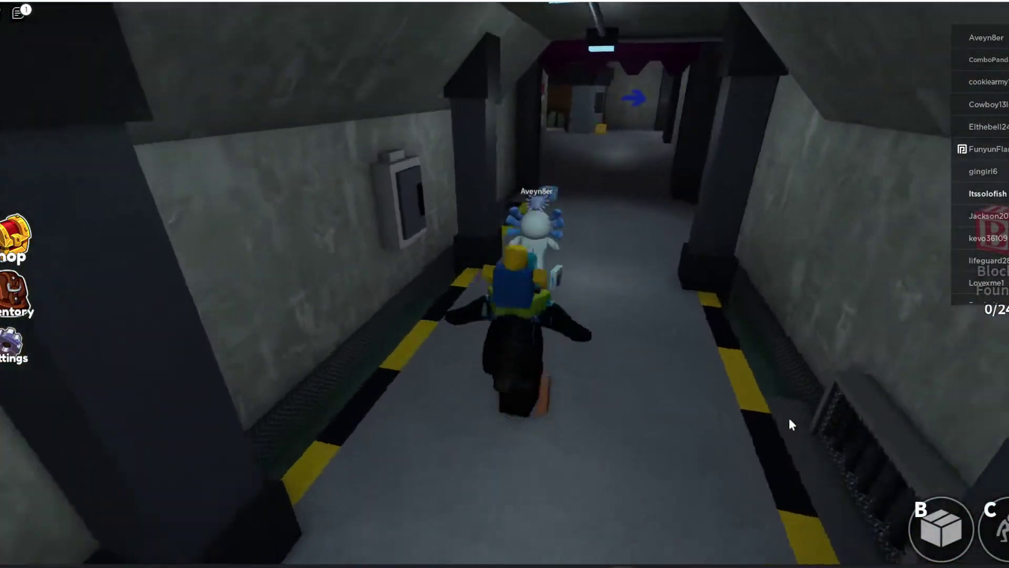
pyautogui.press('w')
pyautogui.press('a')
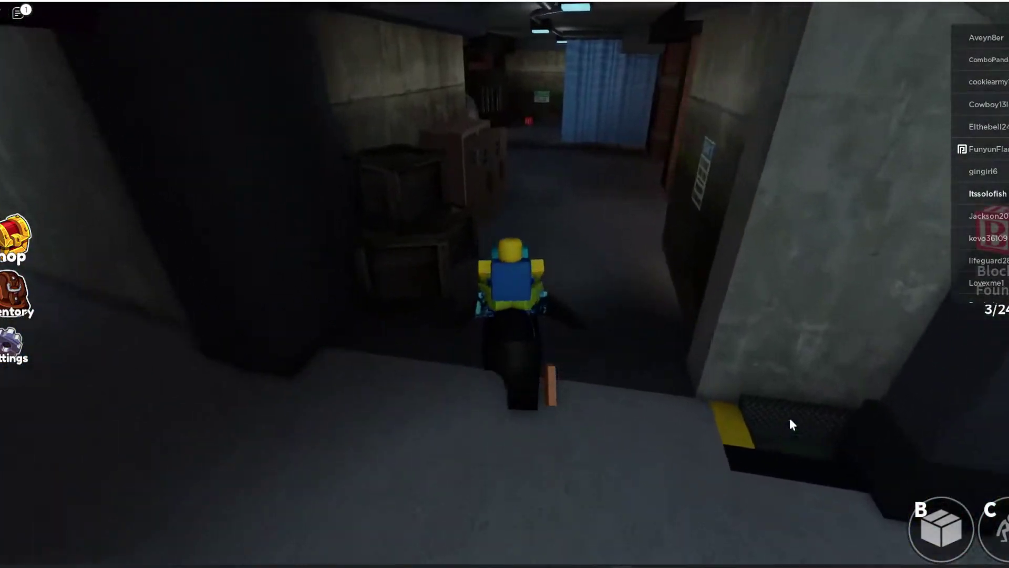
pyautogui.press('w')
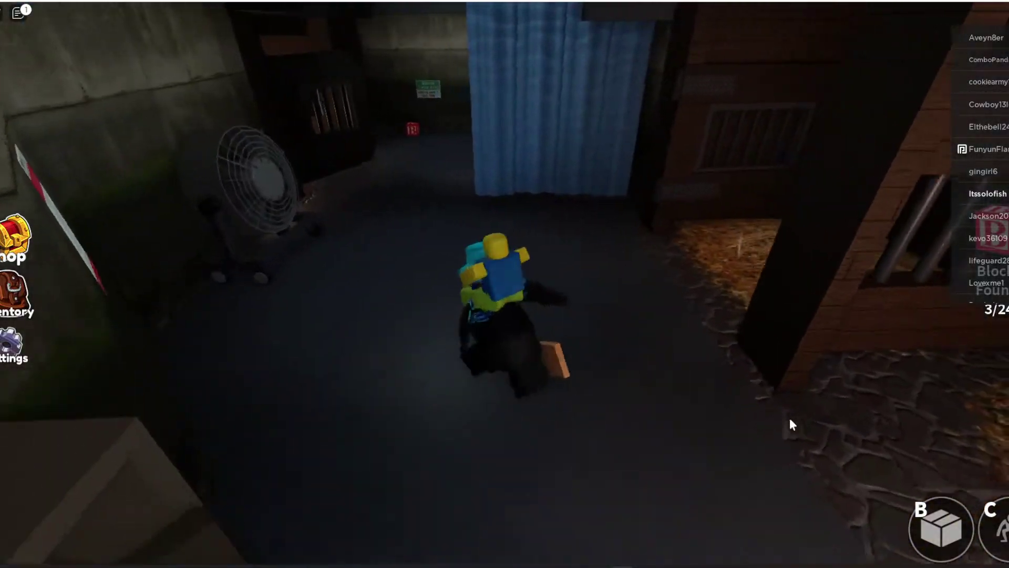
pyautogui.press('a')
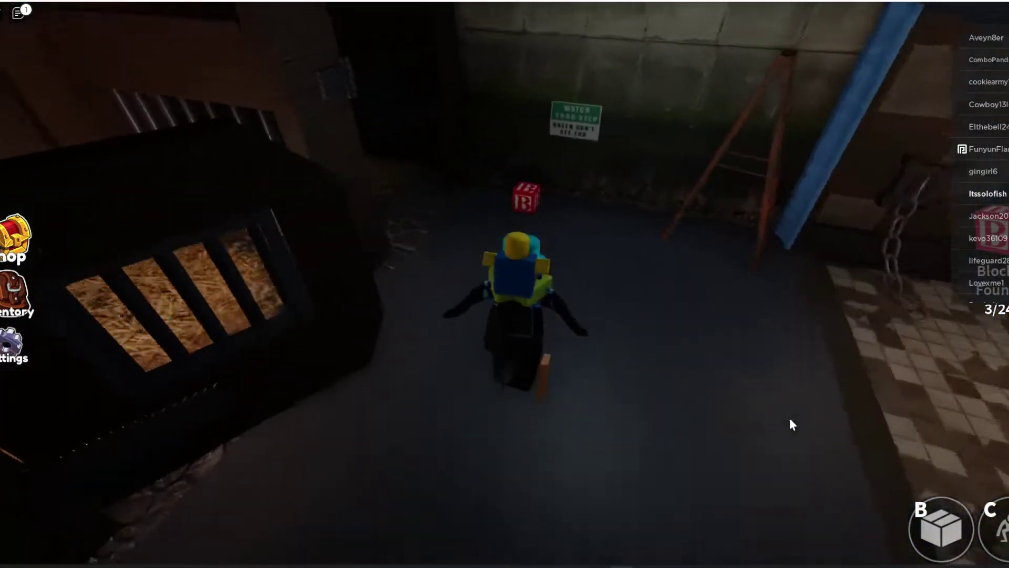
pyautogui.press('a')
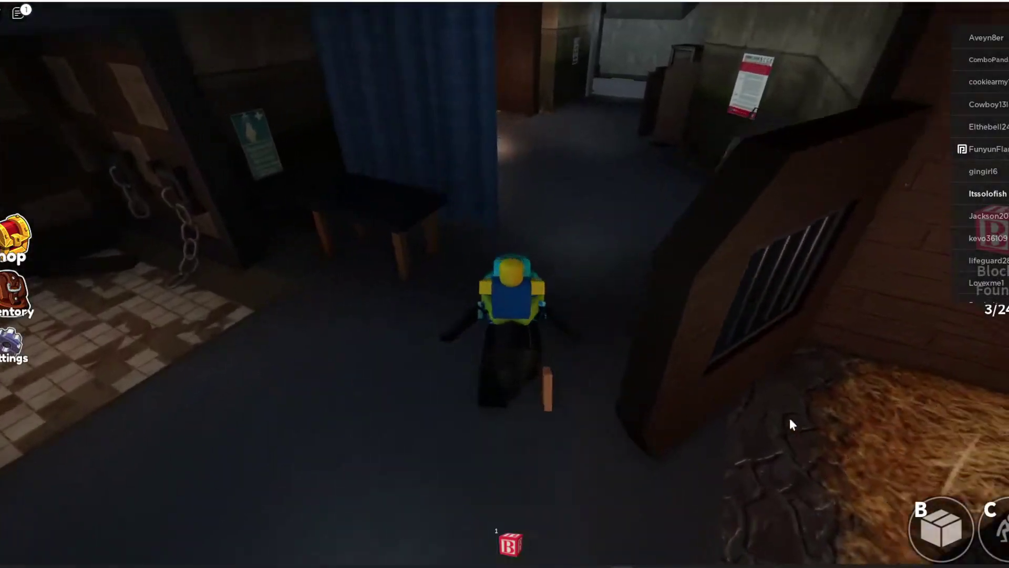
# Follow the corridor past the other player, through the dark office toward the tunnel
pyautogui.press('d')
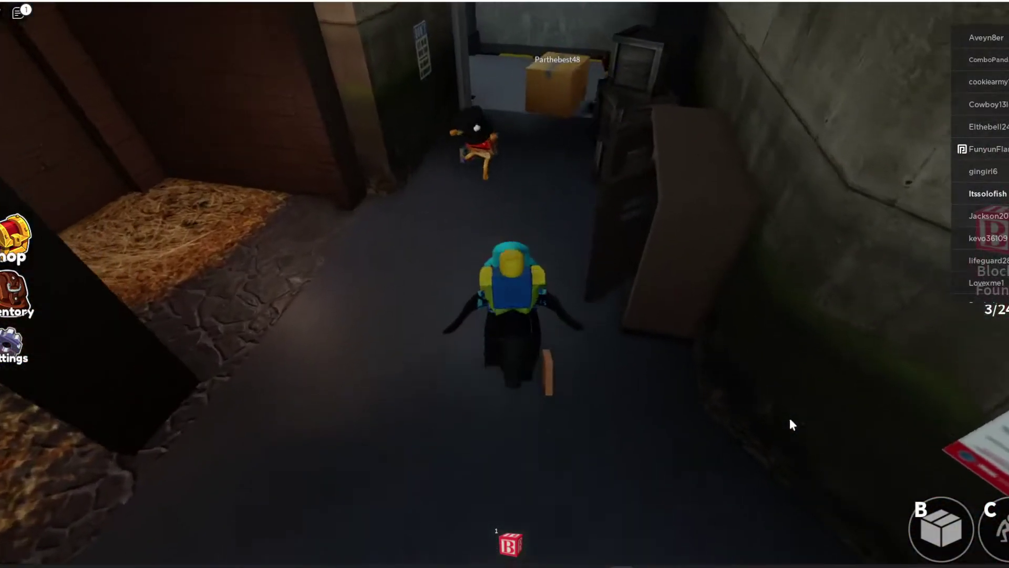
pyautogui.press('a')
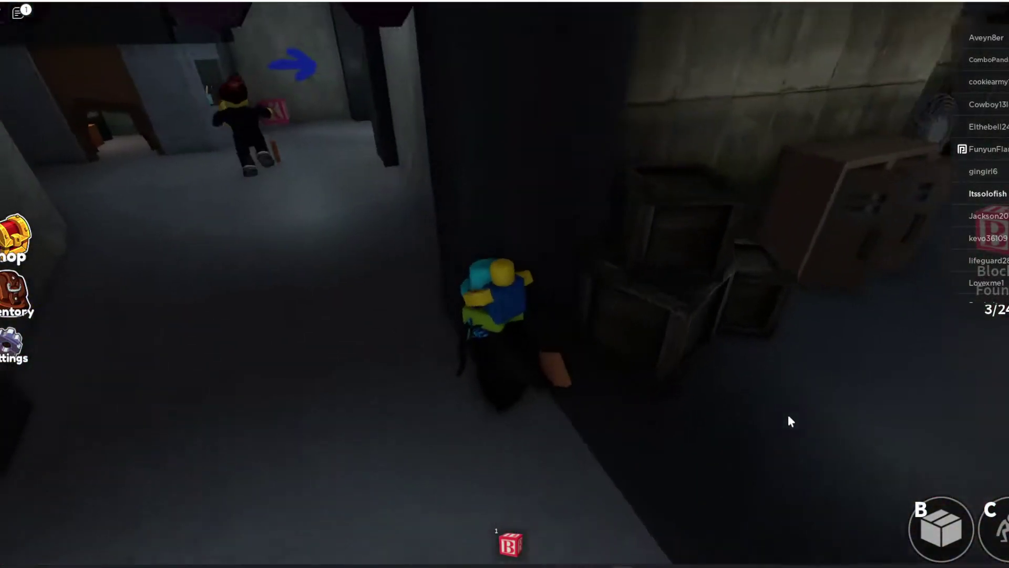
pyautogui.press('a')
pyautogui.press('w')
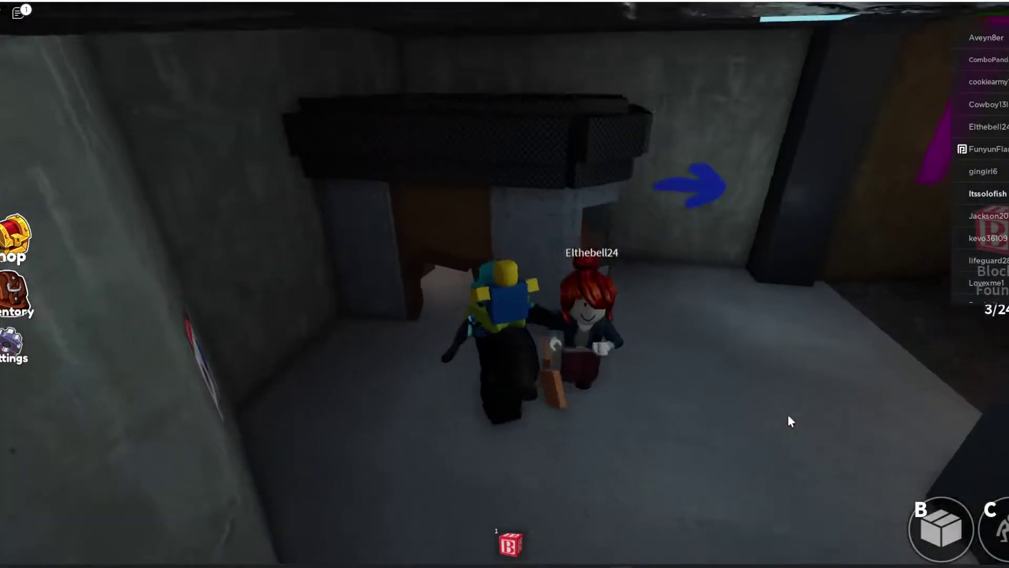
pyautogui.press('w')
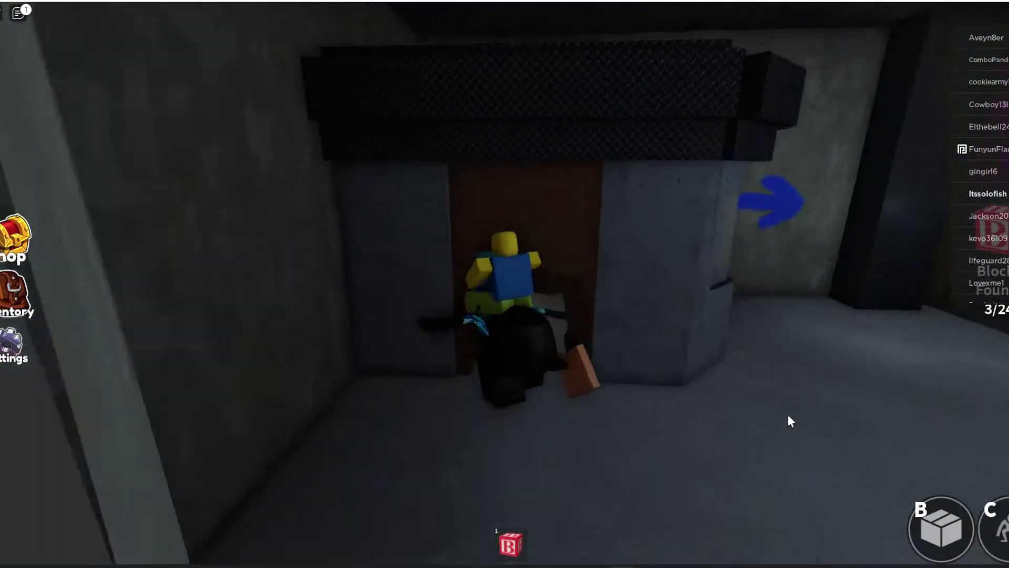
pyautogui.press('w')
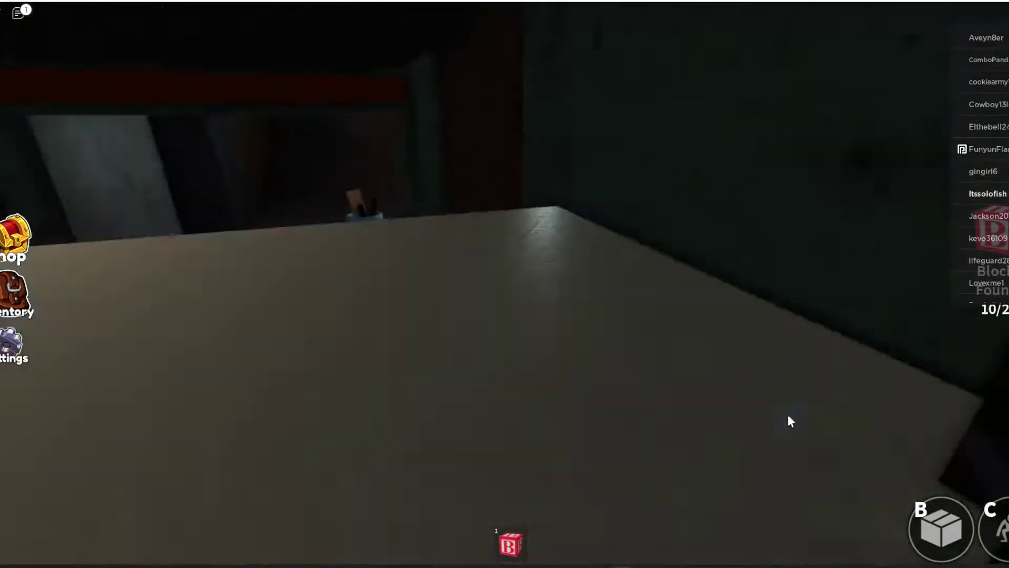
pyautogui.press('w')
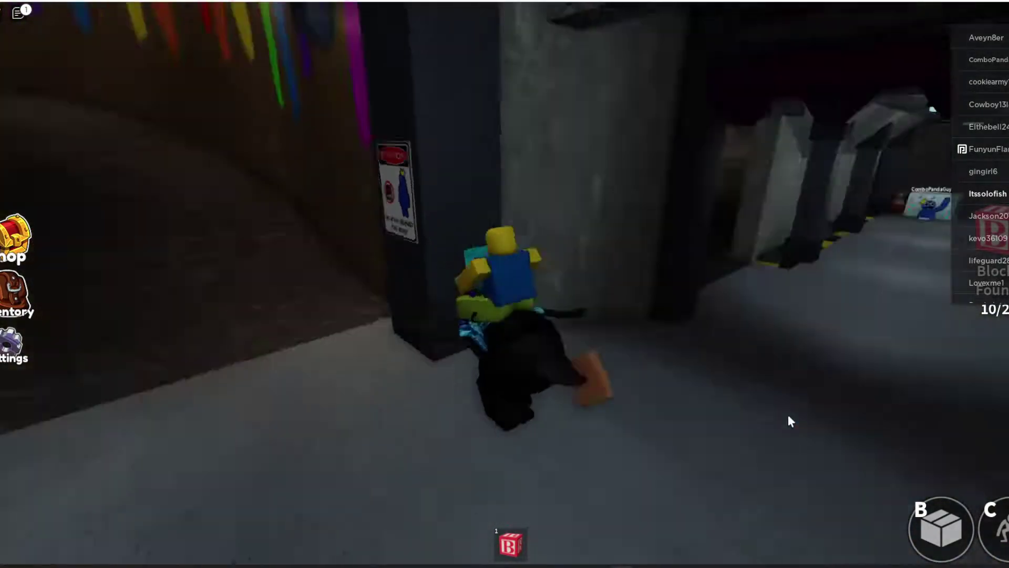
pyautogui.press('w')
# Sneak up the colourful tunnel under a cardboard box, then drop it
pyautogui.press('b')
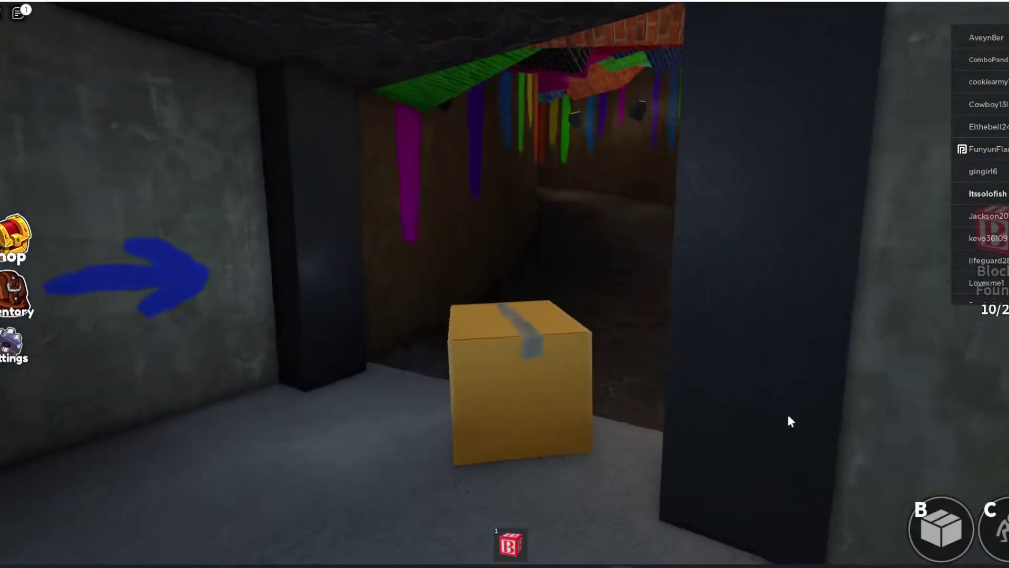
pyautogui.press('w')
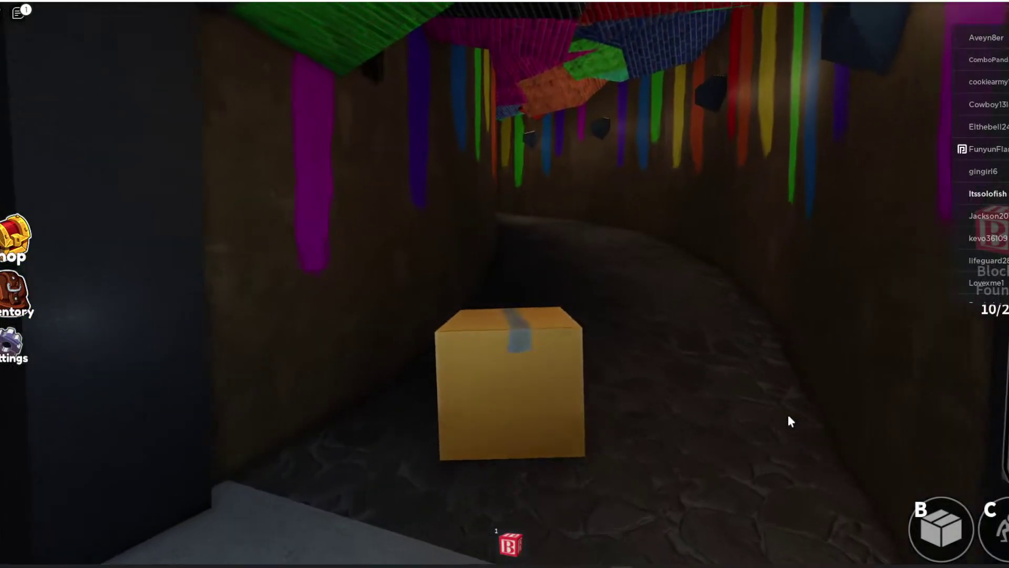
pyautogui.press('w')
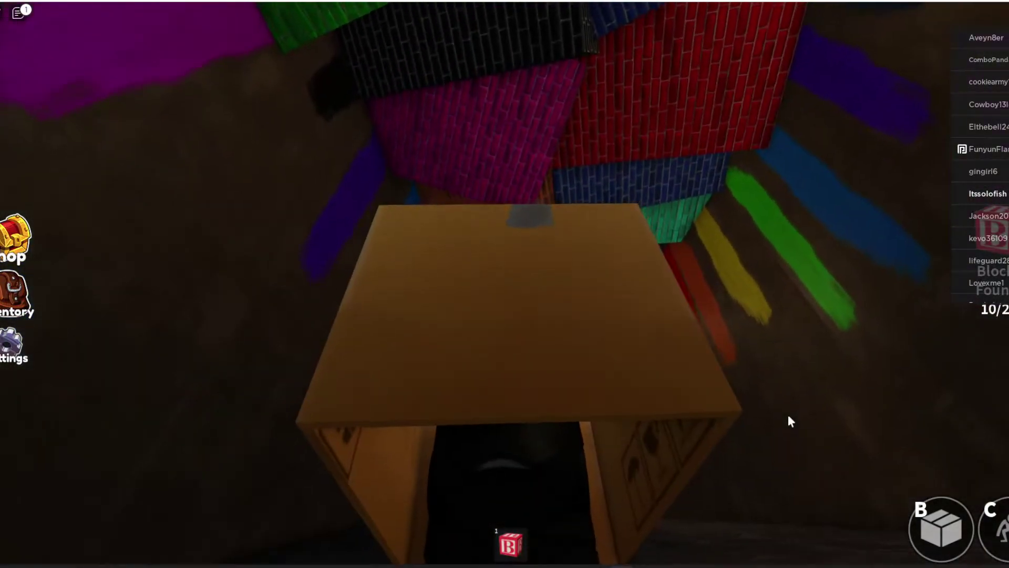
pyautogui.press('w')
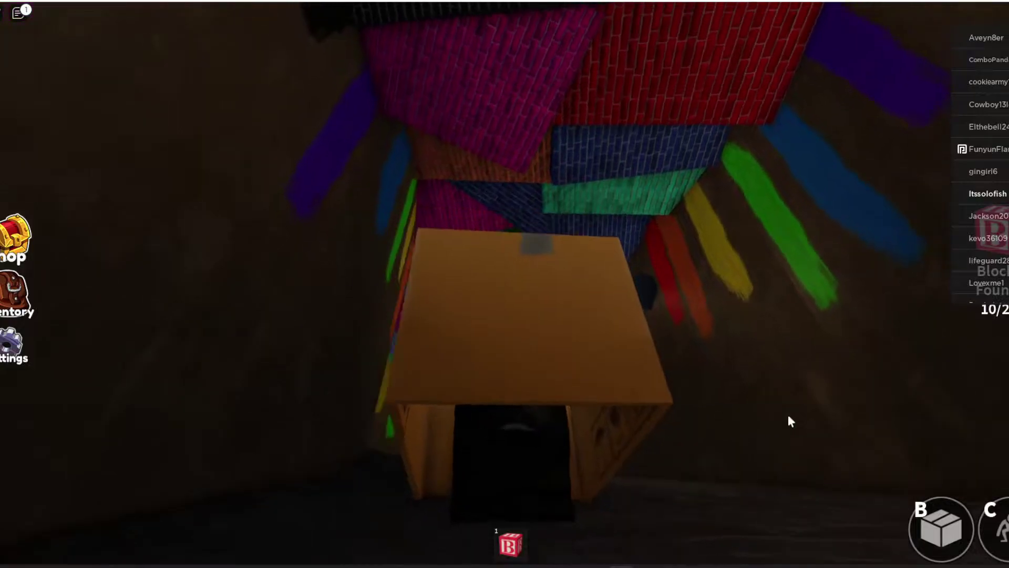
pyautogui.press('w')
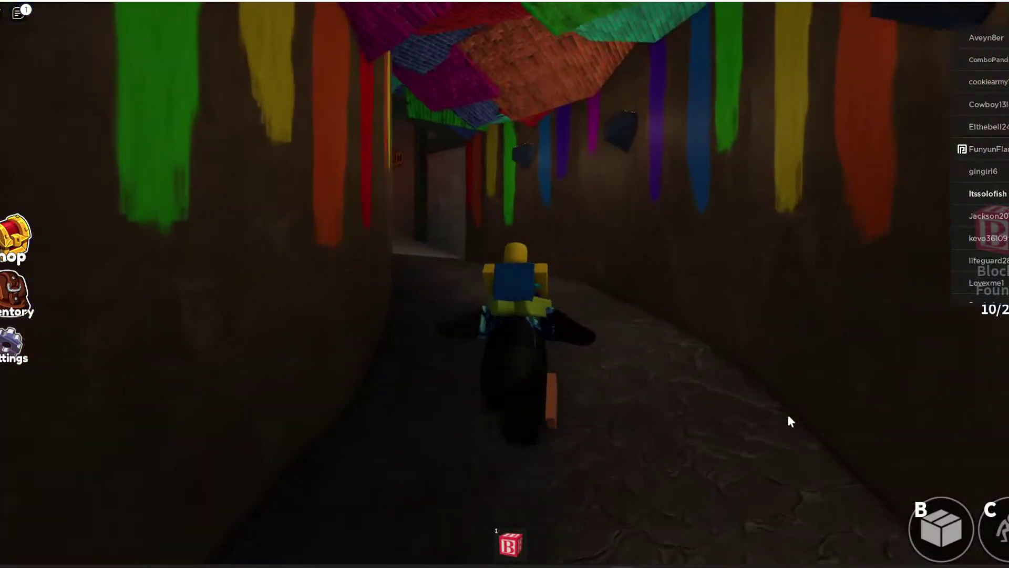
pyautogui.press('w')
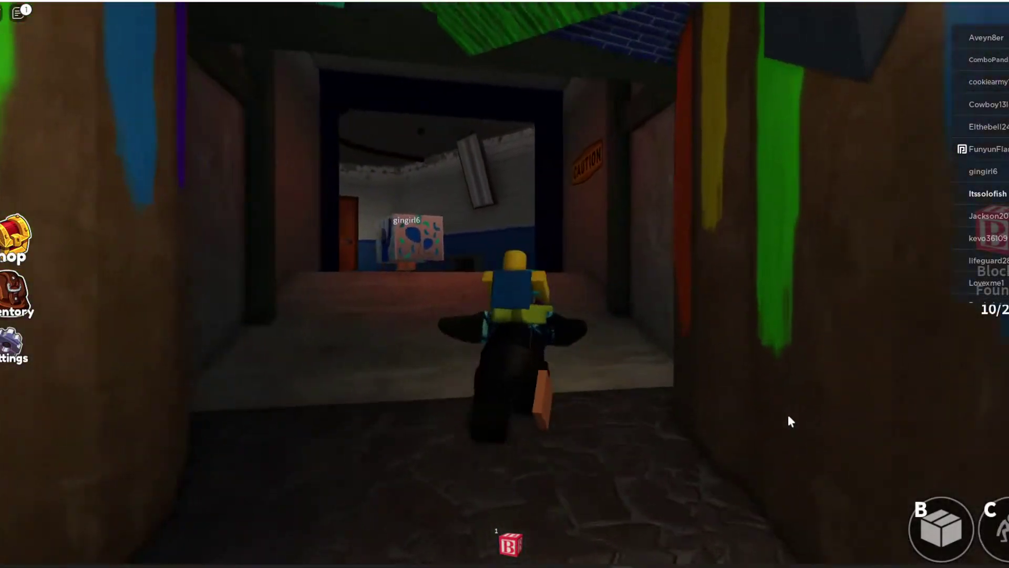
# Cross the next room hidden in a box, then continue through the doors into the dark cave room
pyautogui.press('w')
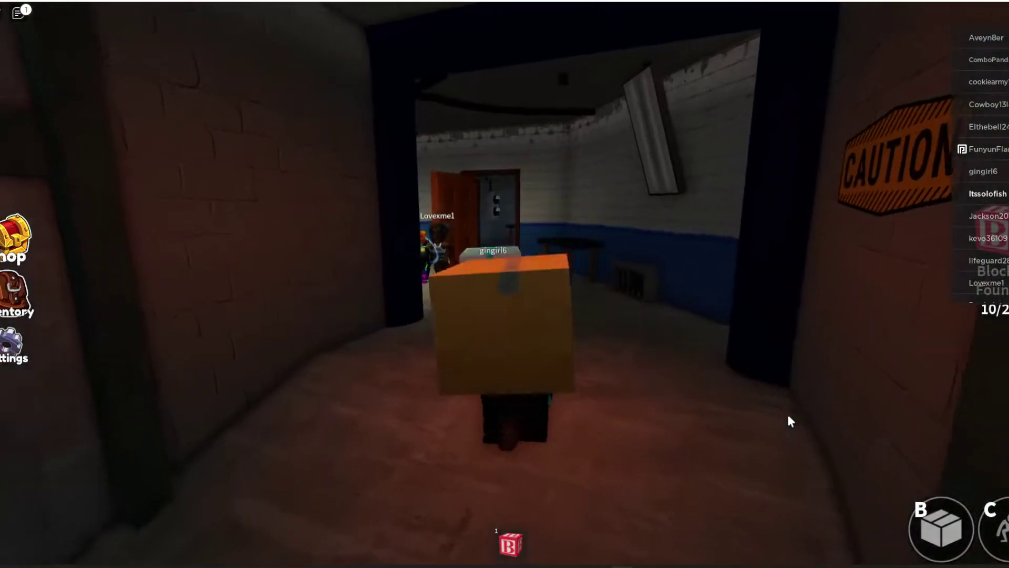
pyautogui.press('w')
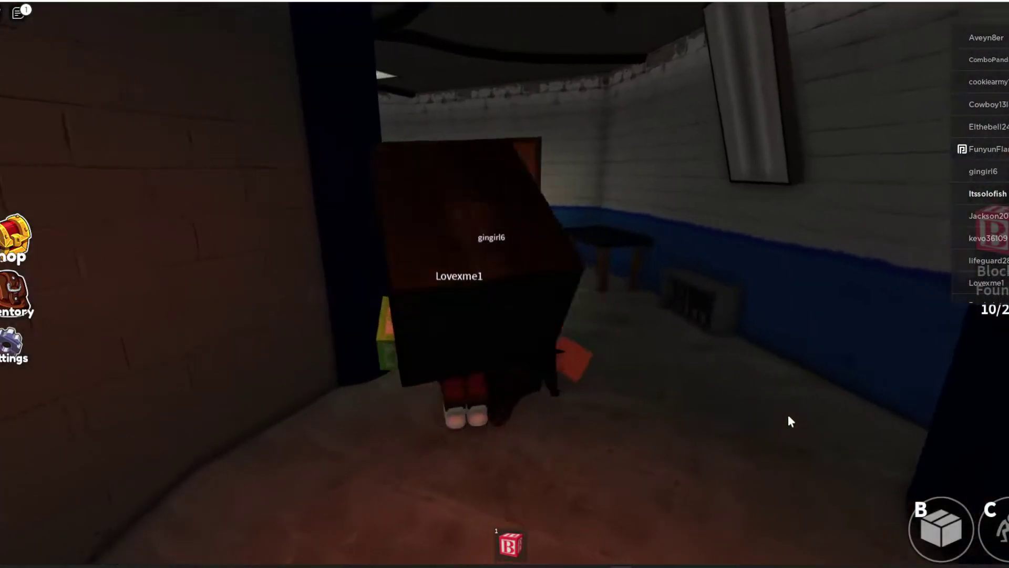
pyautogui.press('w')
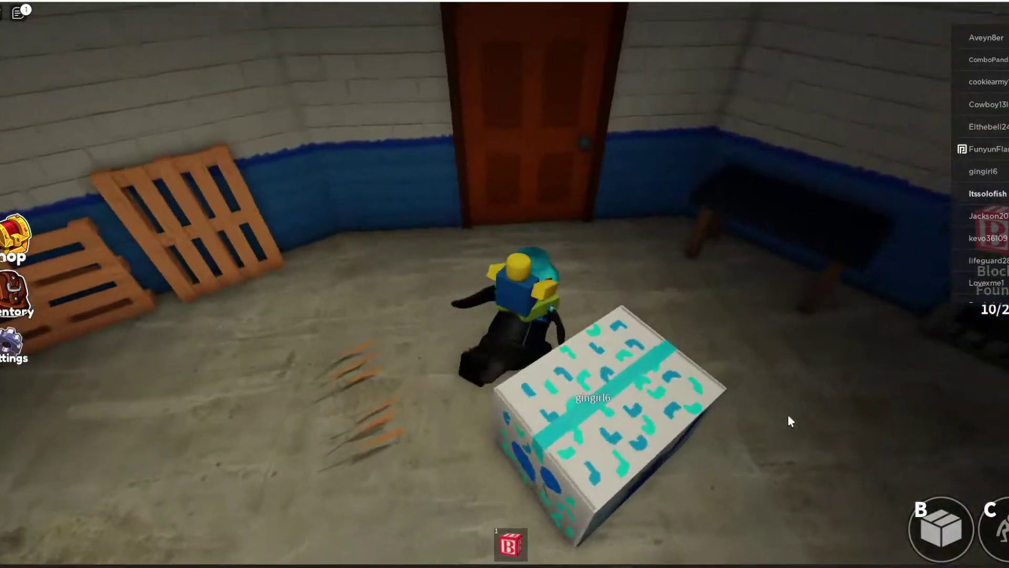
pyautogui.press('w')
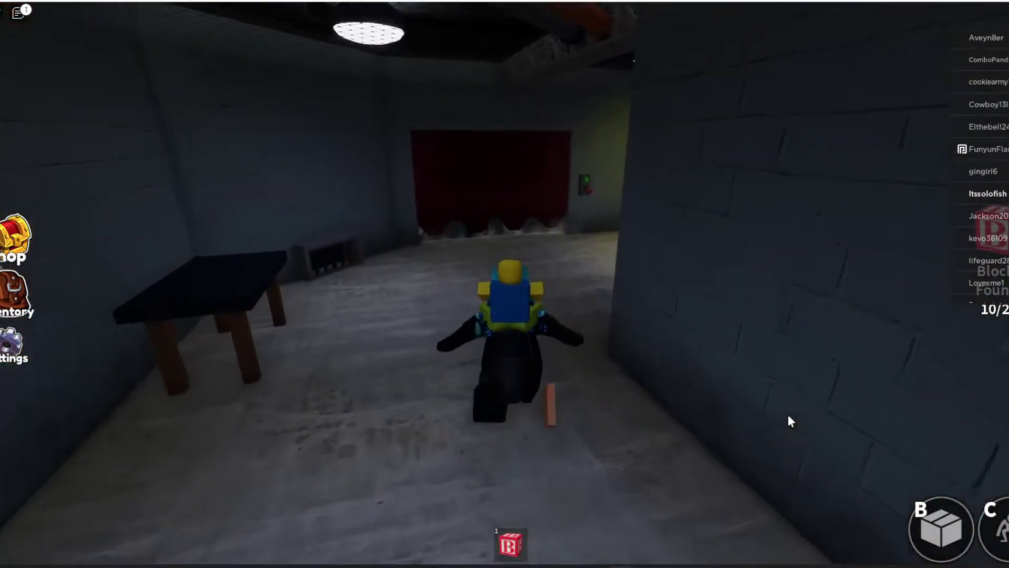
pyautogui.press('w')
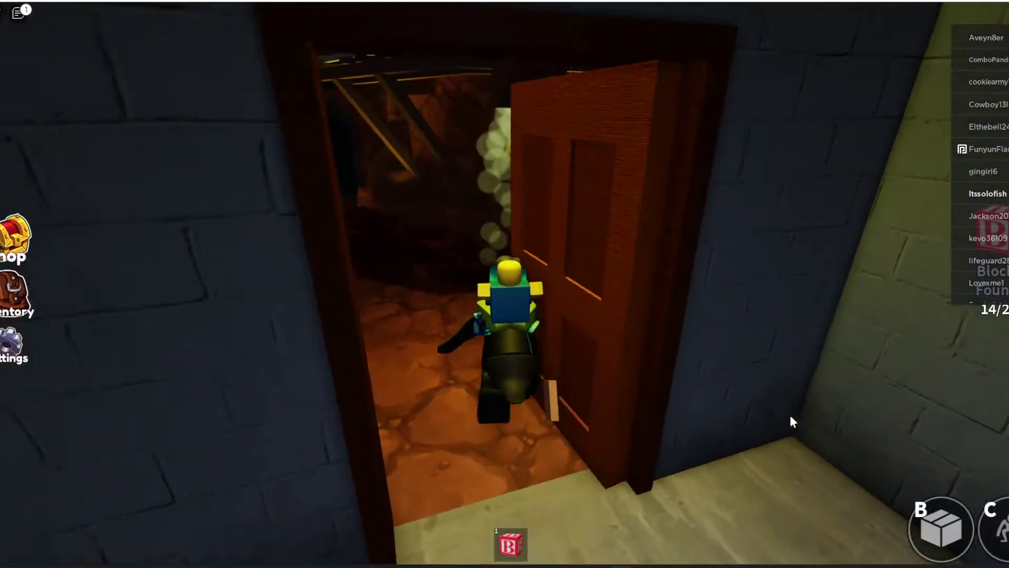
pyautogui.press('w')
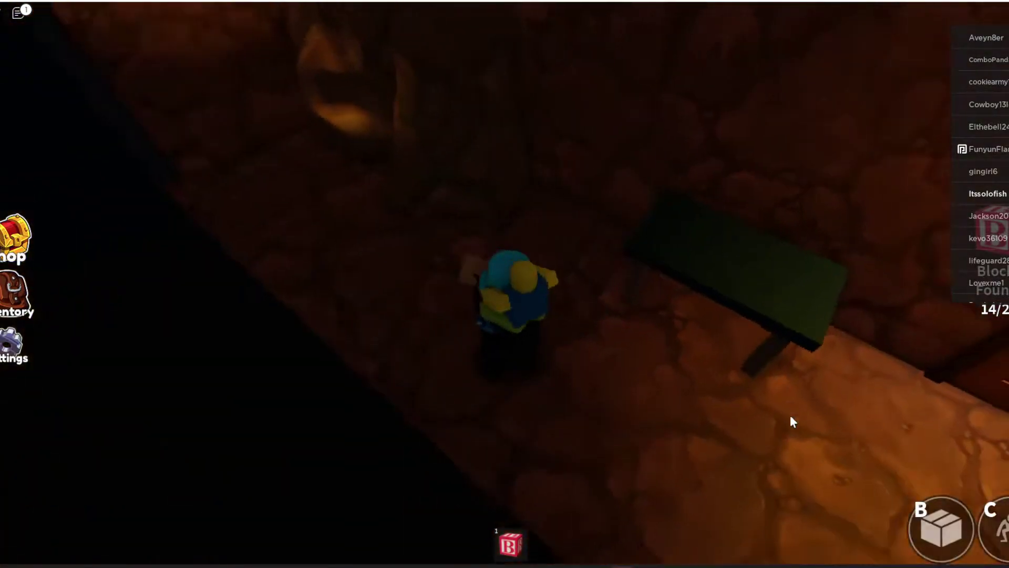
# Put on the box and pick a way through the cave into the narrow rock passage
pyautogui.press('b')
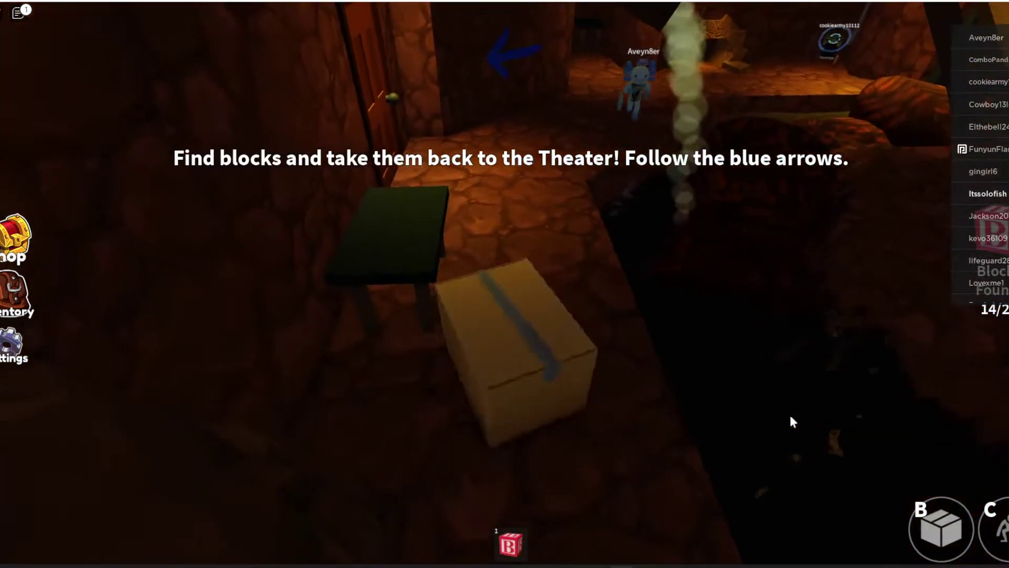
pyautogui.press('w')
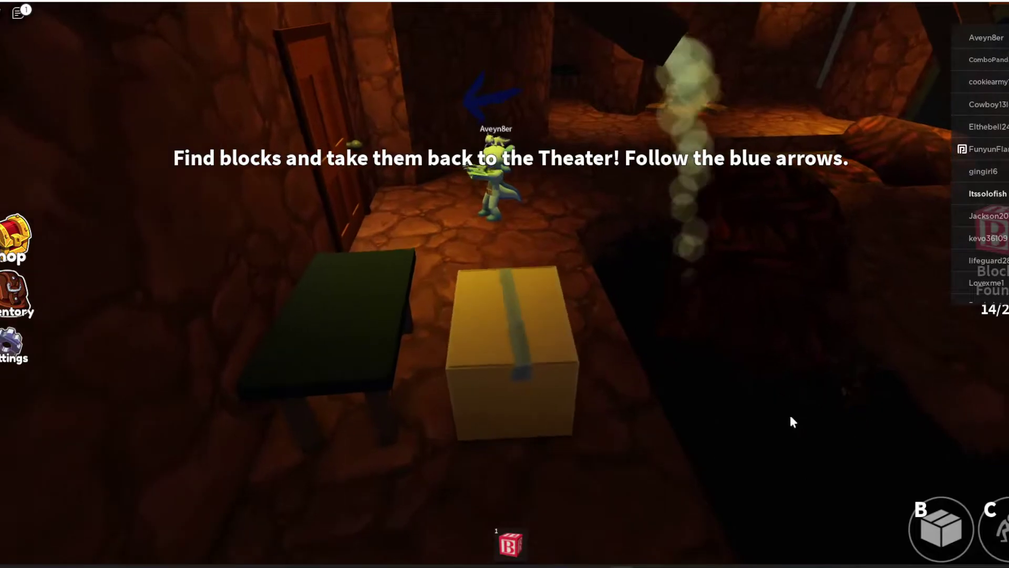
pyautogui.press('Left')
pyautogui.press('Right')
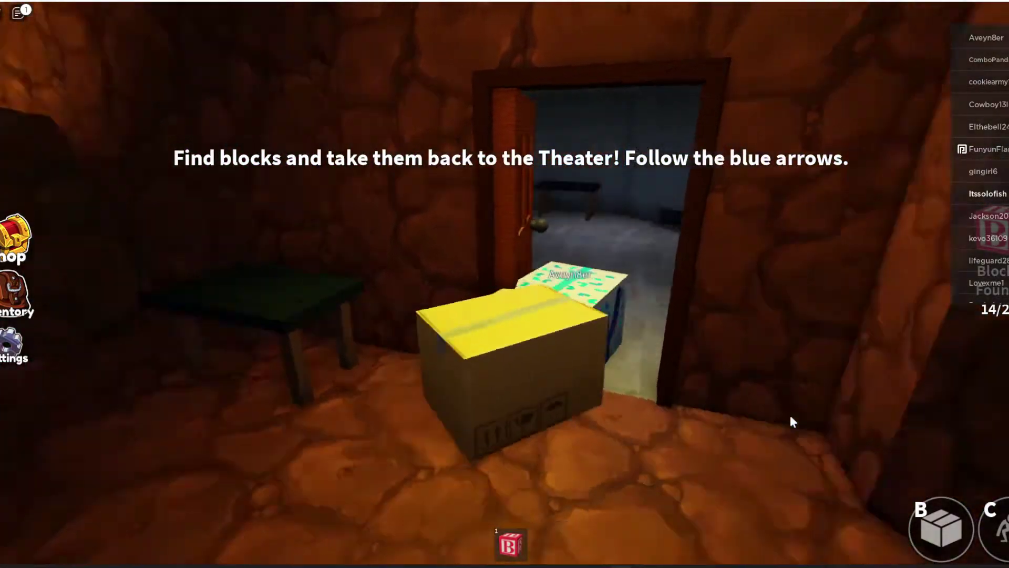
pyautogui.press('Left')
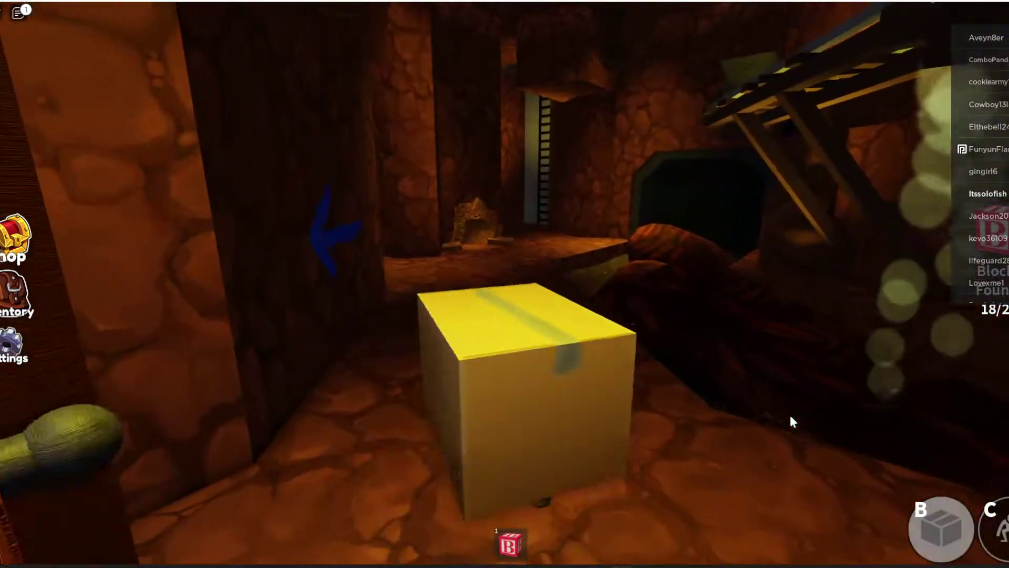
pyautogui.press('w')
pyautogui.press('Right')
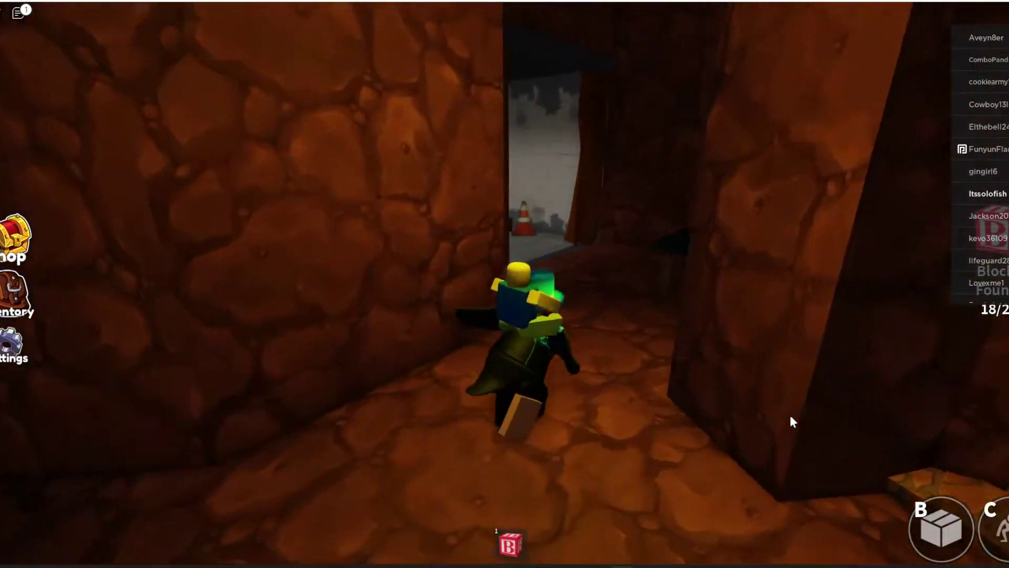
pyautogui.press('Left')
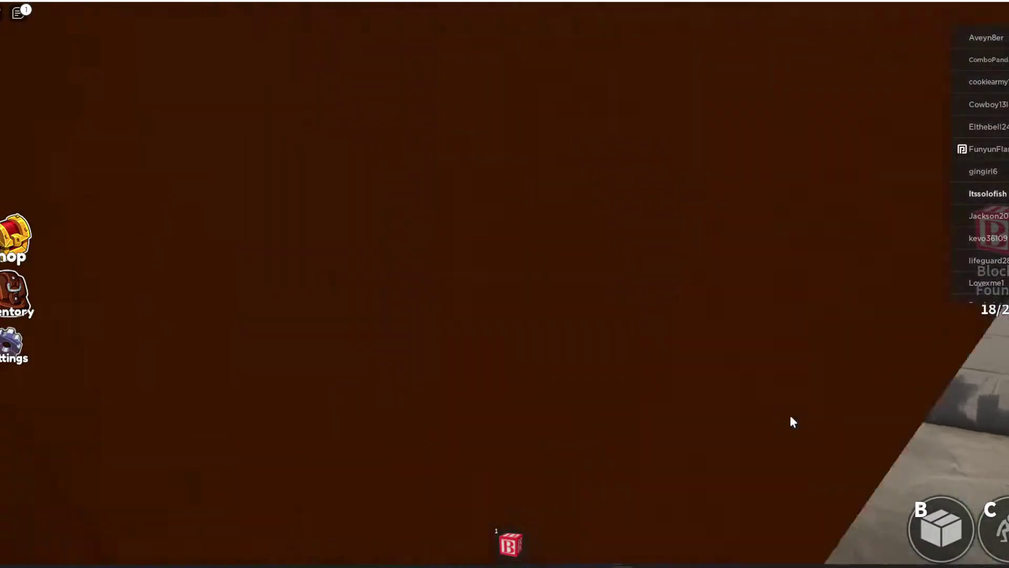
pyautogui.press('Left')
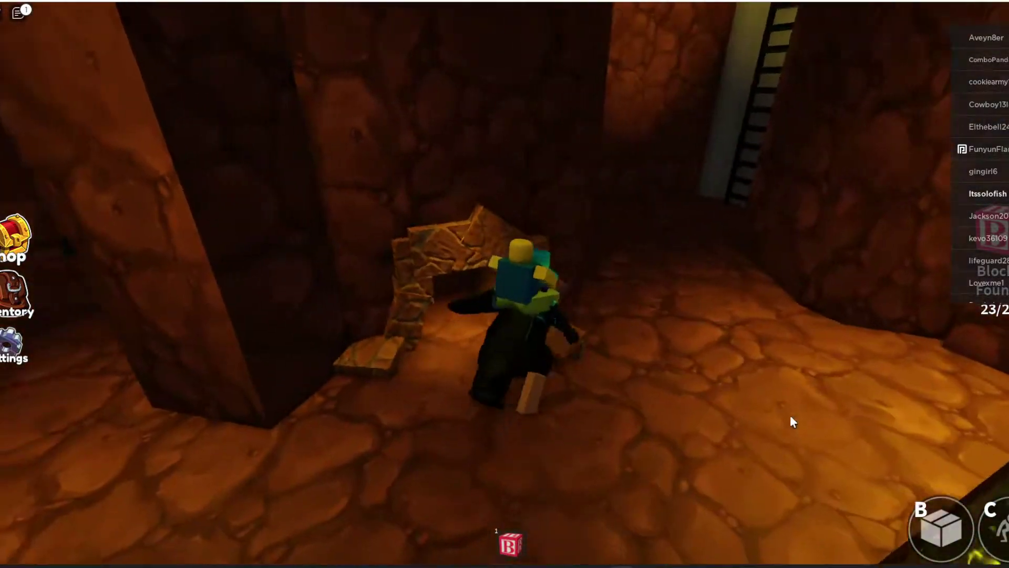
# Climb the ladder, pass the wooden door and follow the rock corridor toward Orange's Hideout
pyautogui.press('w')
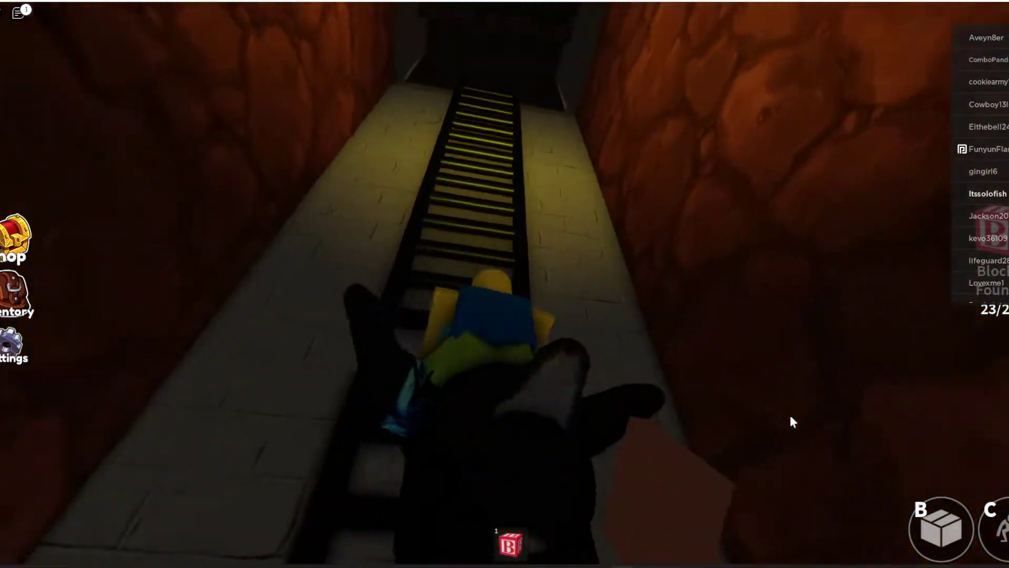
pyautogui.press('w')
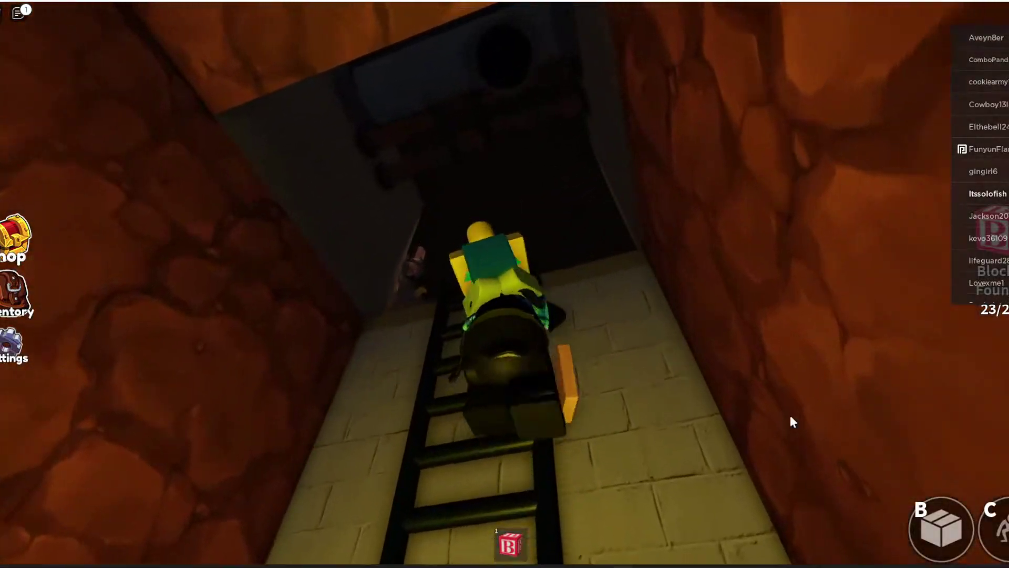
pyautogui.press('w')
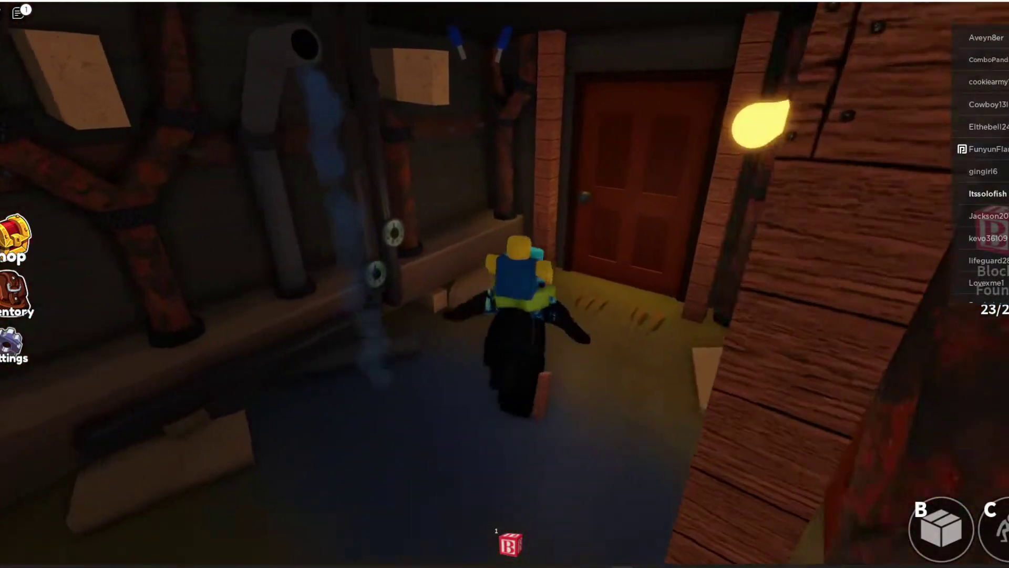
pyautogui.press('w')
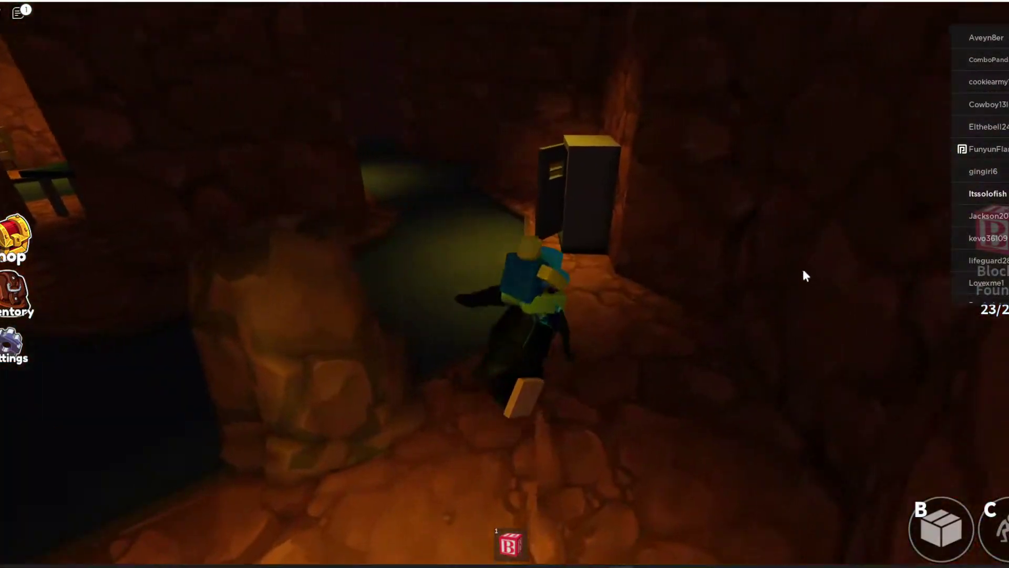
pyautogui.press('w')
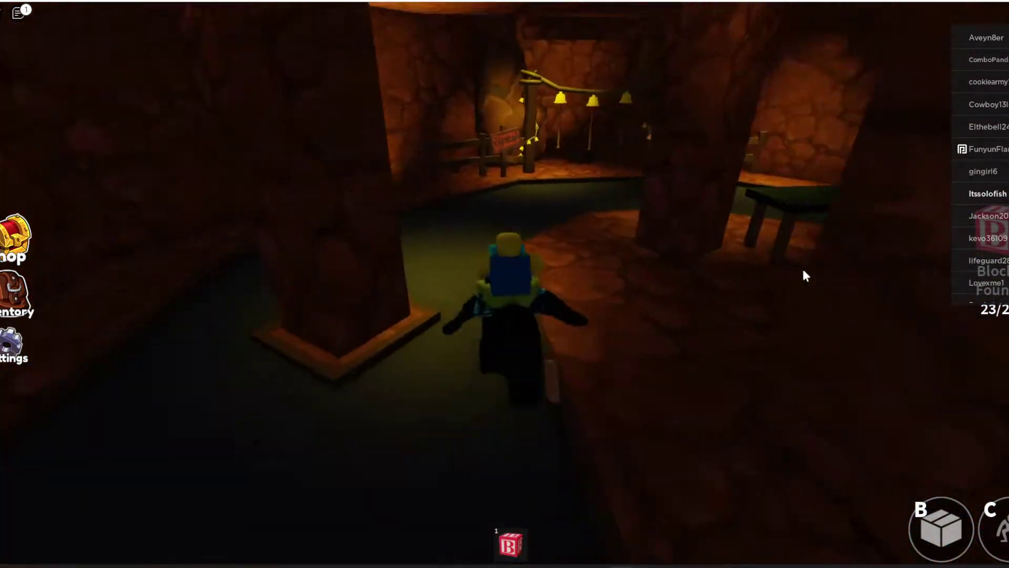
pyautogui.press('w')
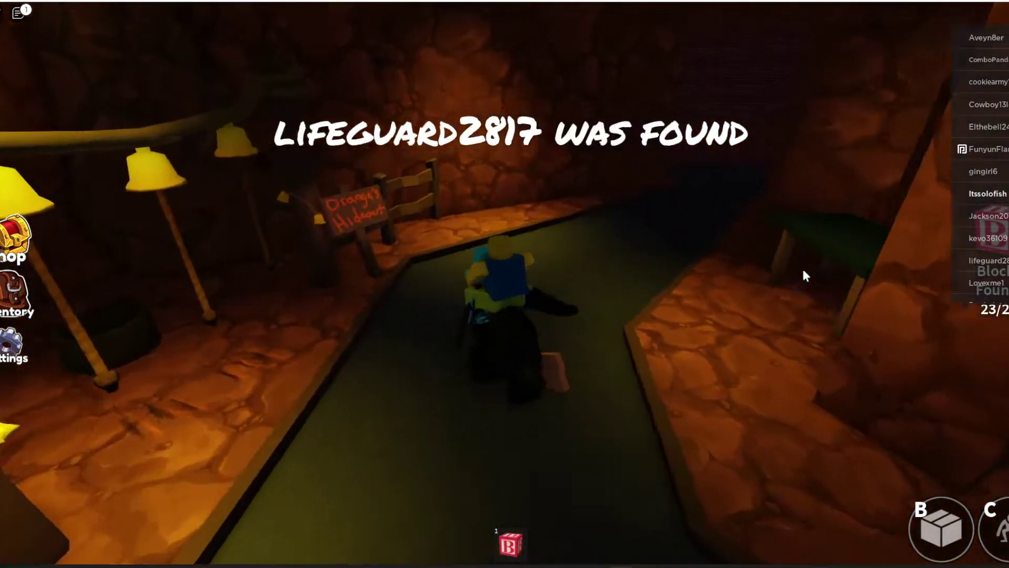
# Cross the locker cave room, hide in a box again and reach the wooden door
pyautogui.press('w')
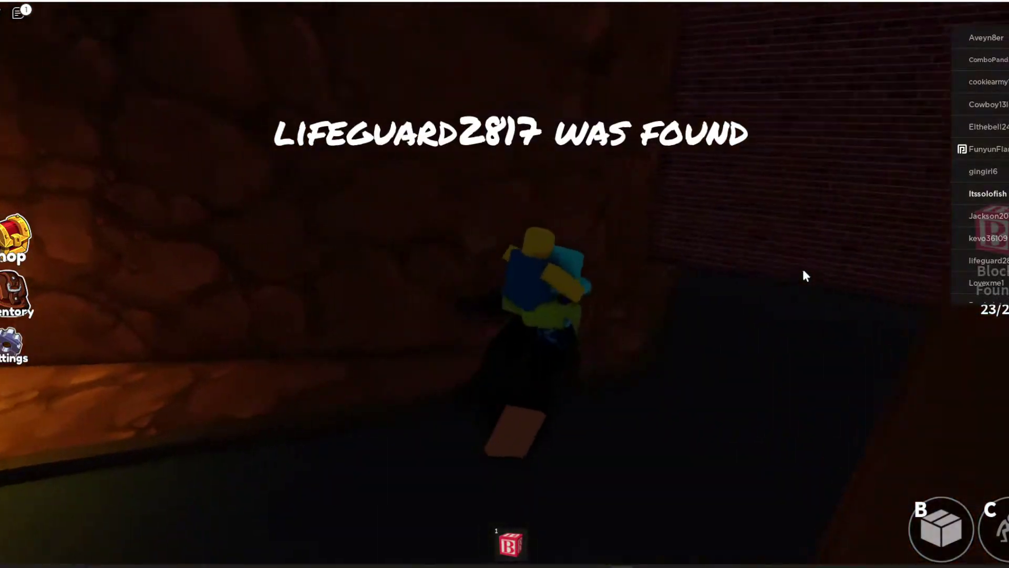
pyautogui.press('w')
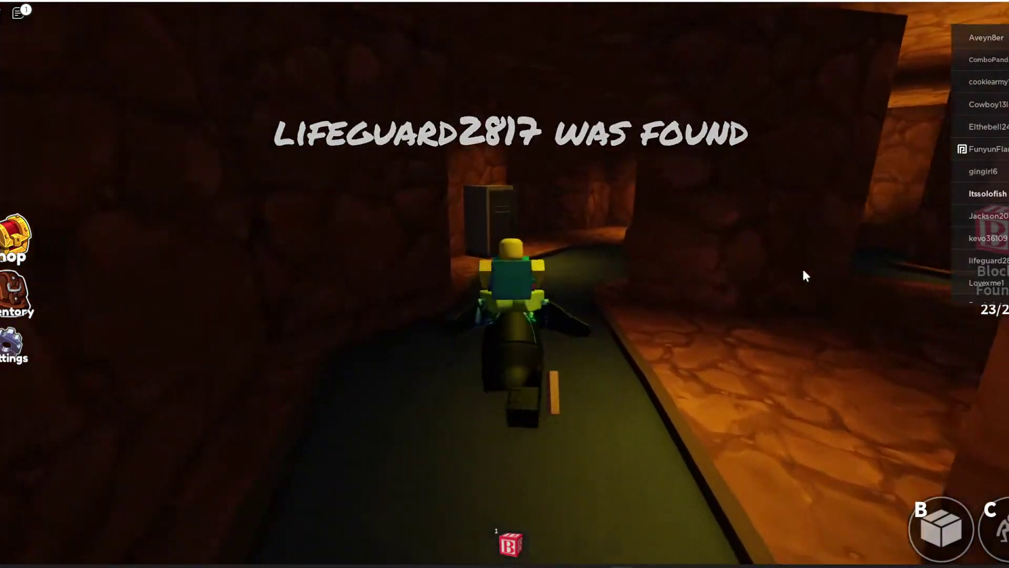
pyautogui.press('w')
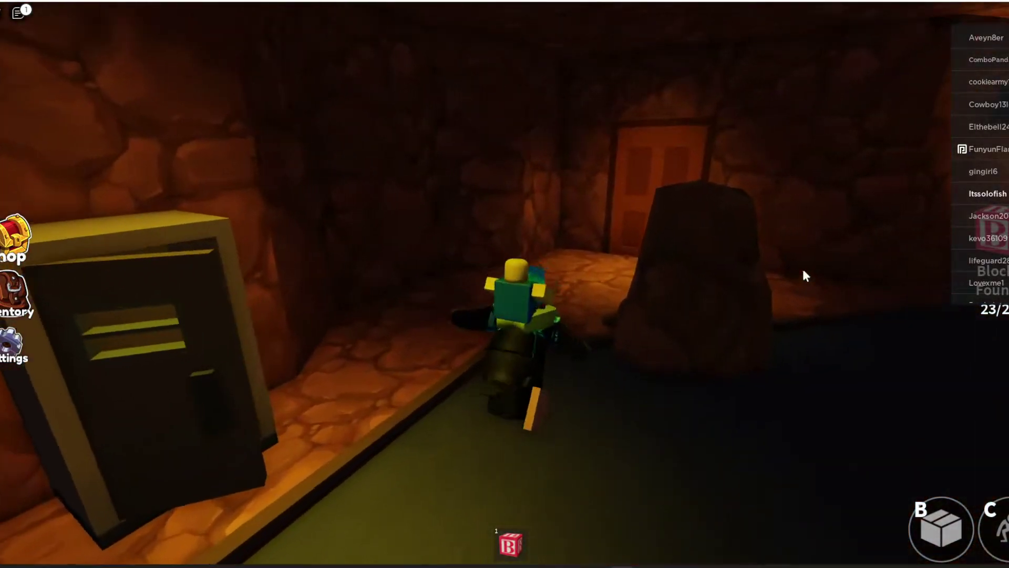
pyautogui.press('b')
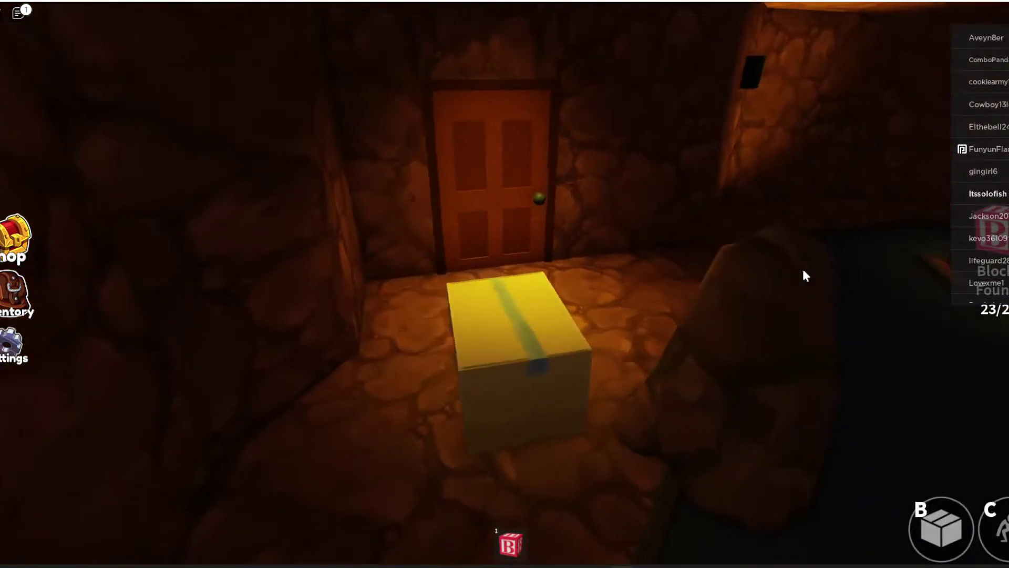
pyautogui.press('w')
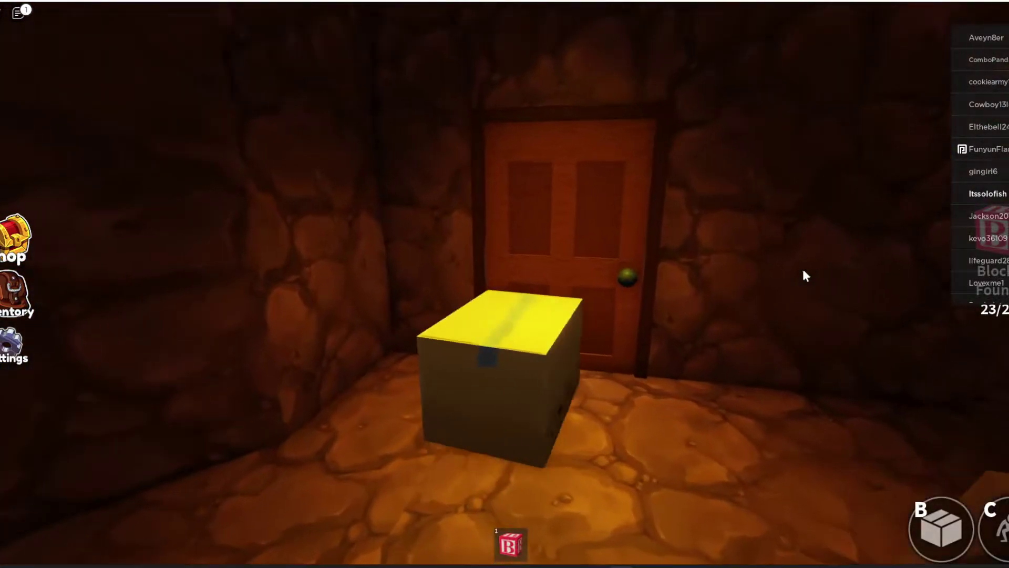
# Go through the wooden room and the THEATER door into the red corridor
pyautogui.press('w')
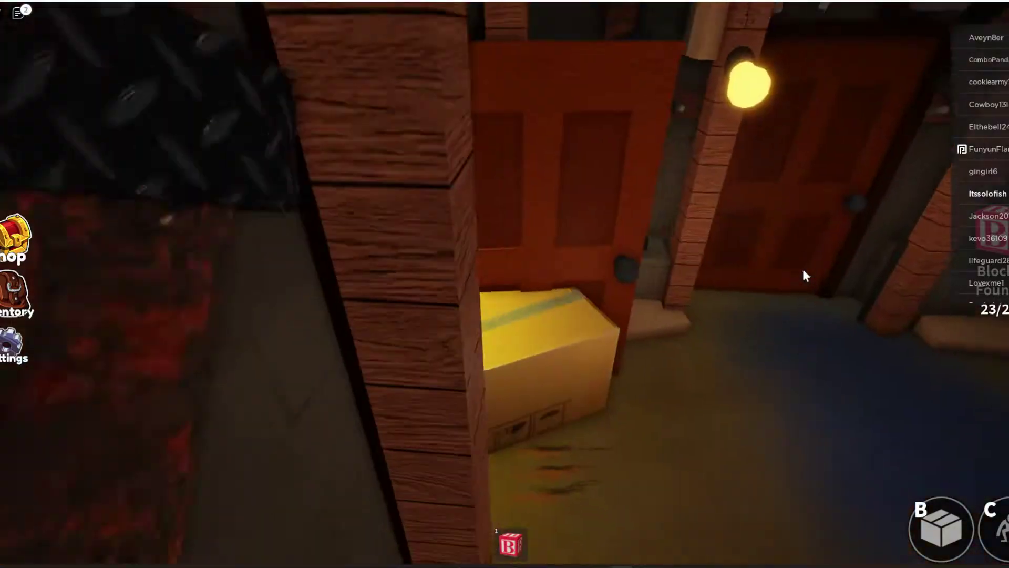
pyautogui.press('w')
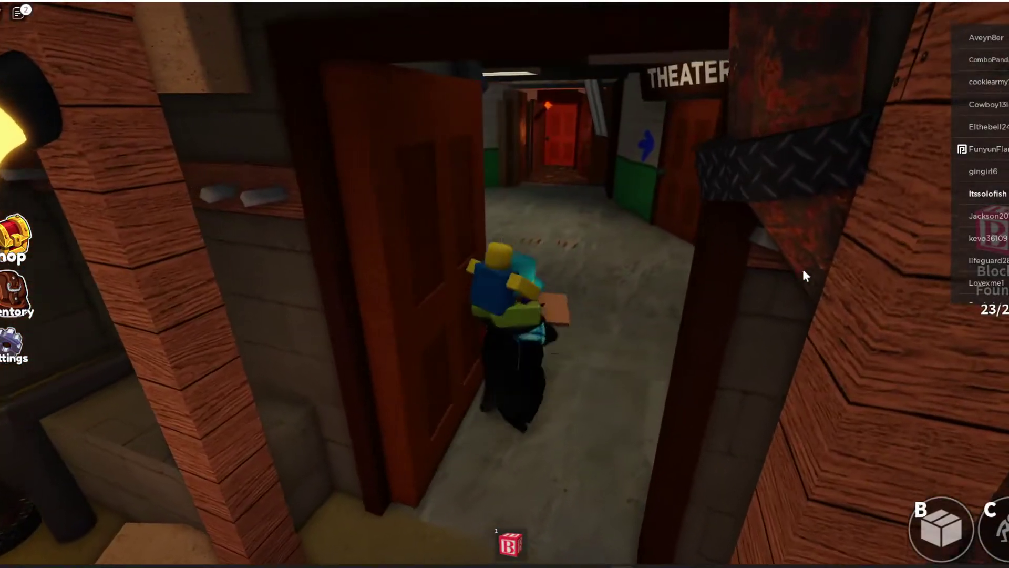
pyautogui.press('w')
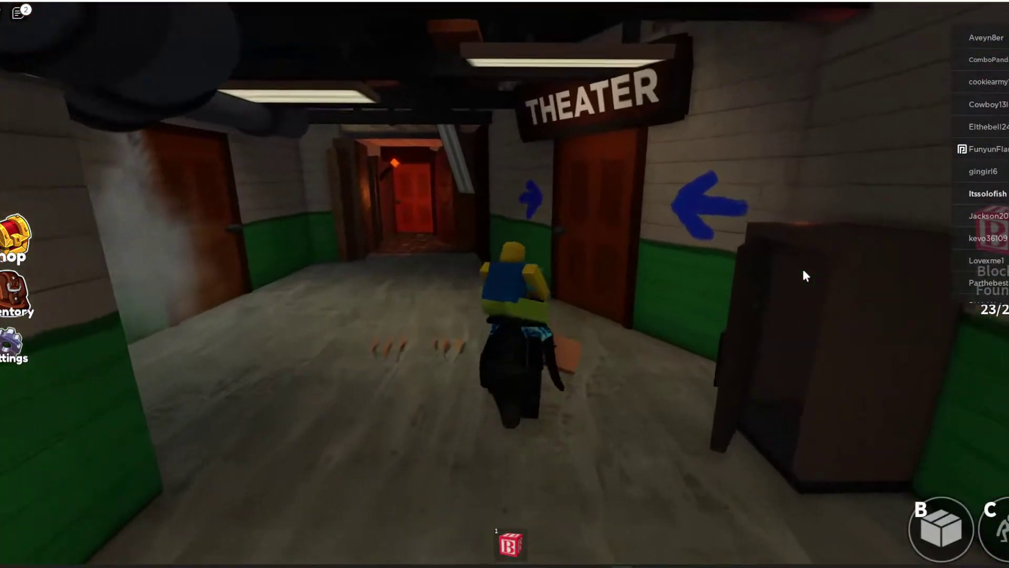
pyautogui.press('w')
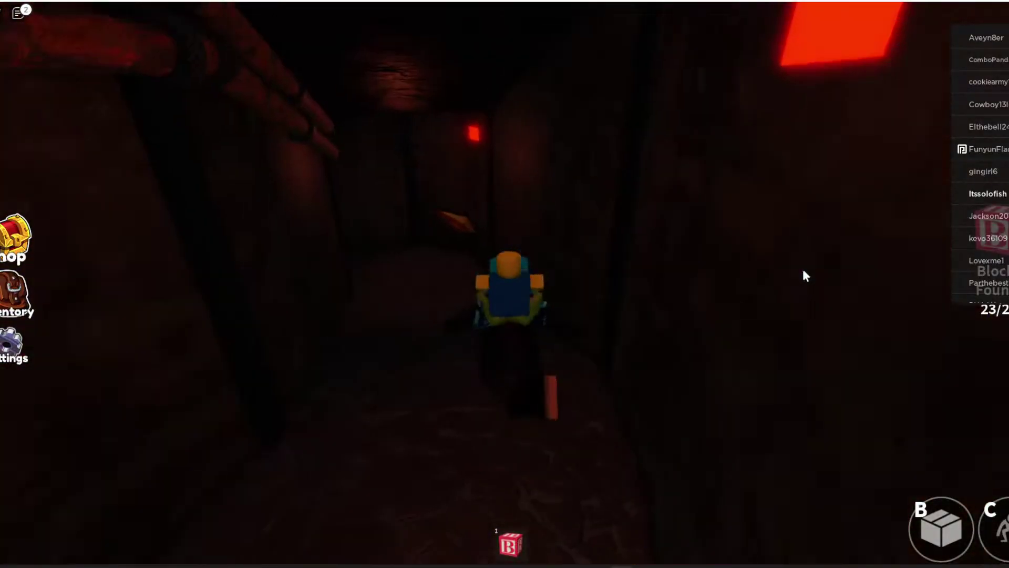
# Follow the red-lit corridor into the checkered room and sneak boxed past the alphabet-block stage
pyautogui.press('w')
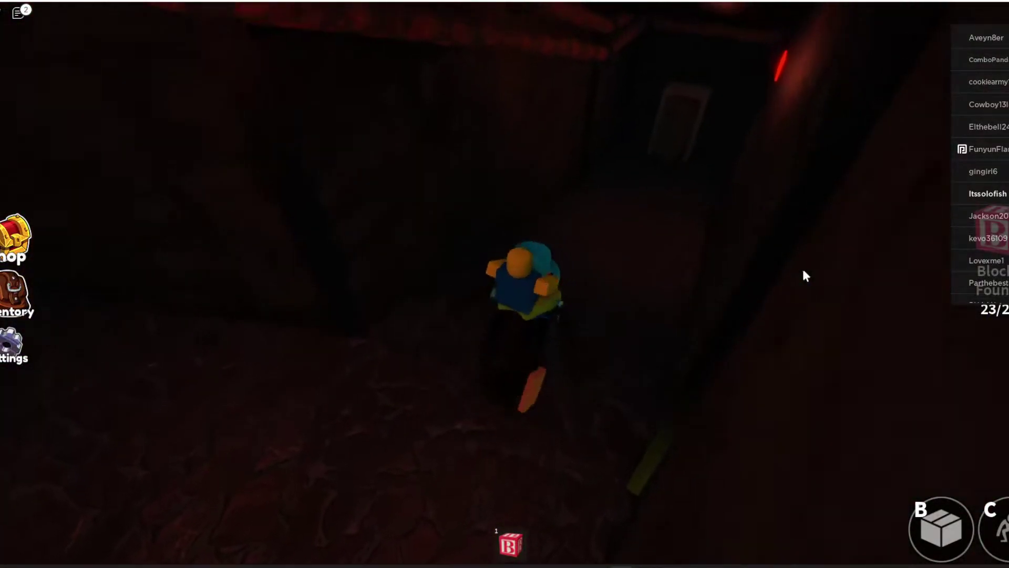
pyautogui.press('w')
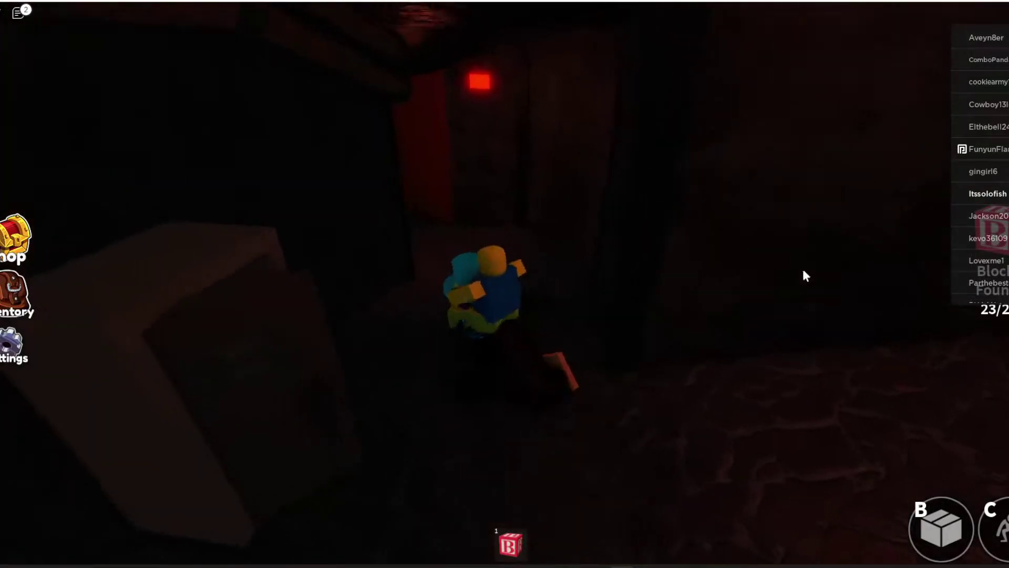
pyautogui.press('w')
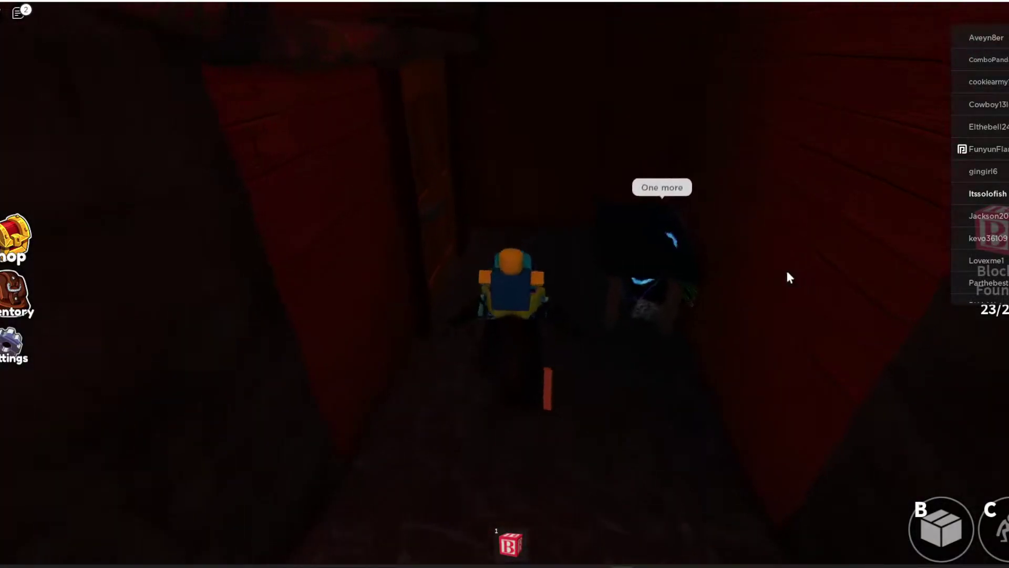
pyautogui.press('w')
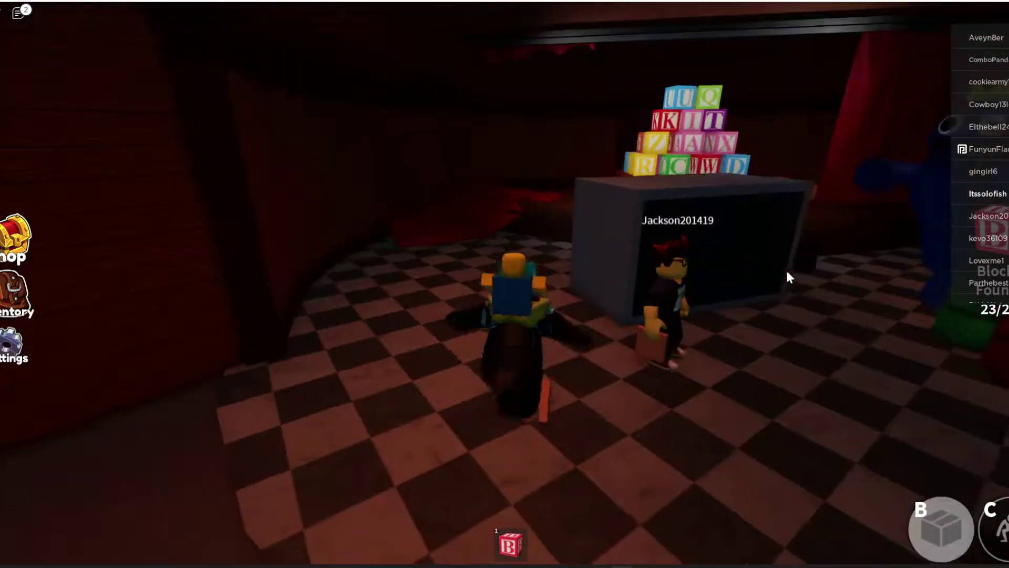
pyautogui.press('w')
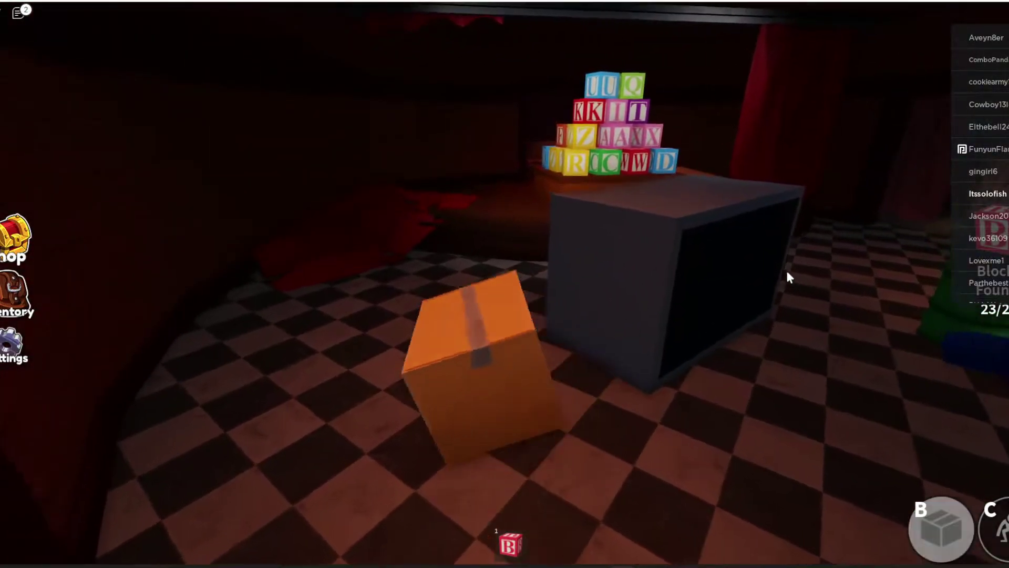
pyautogui.press('w')
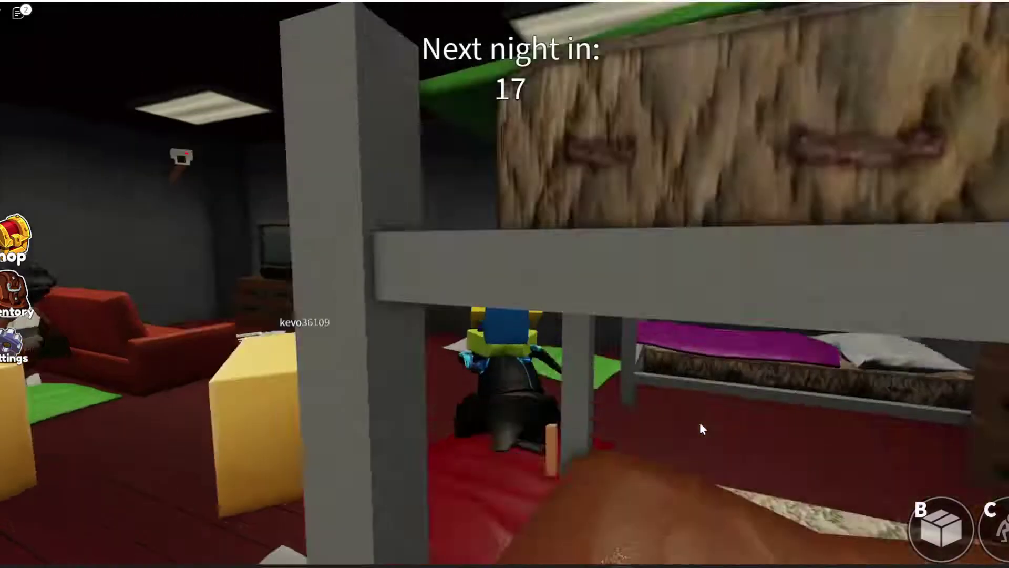
# Wander between the bunk beds, TV, boxes and couch until the next-night countdown finishes
pyautogui.press('w')
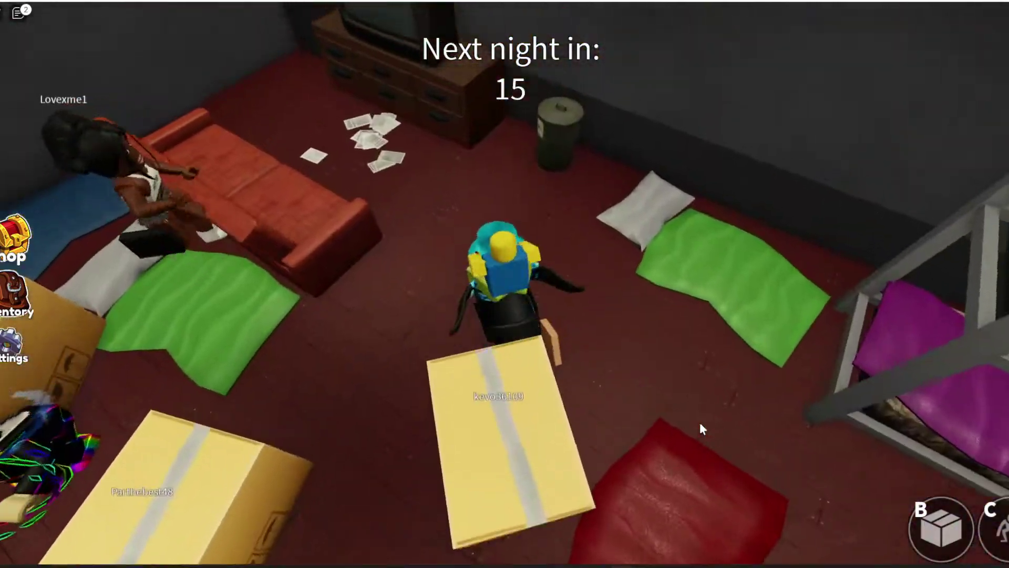
pyautogui.press('w')
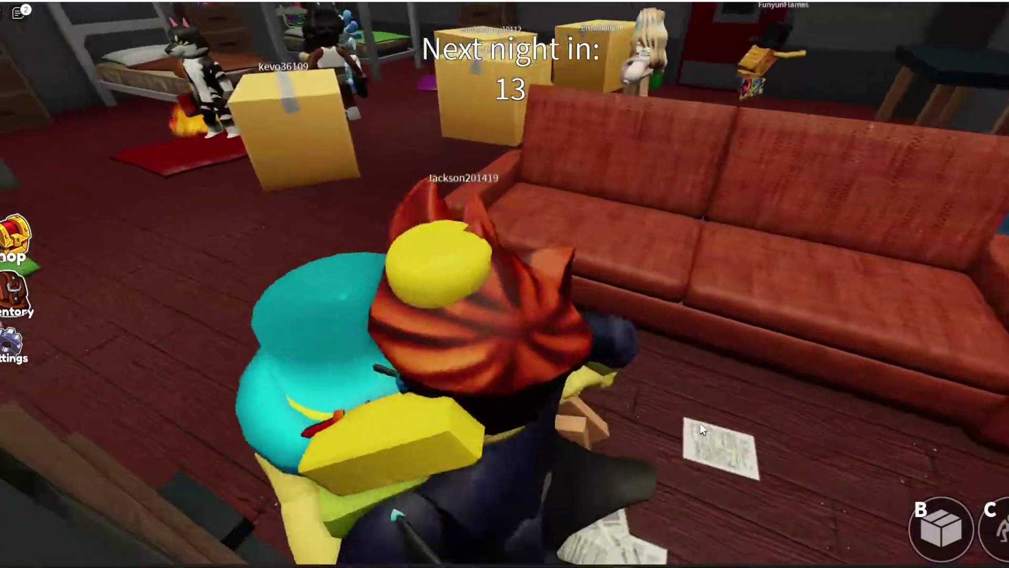
pyautogui.press('w')
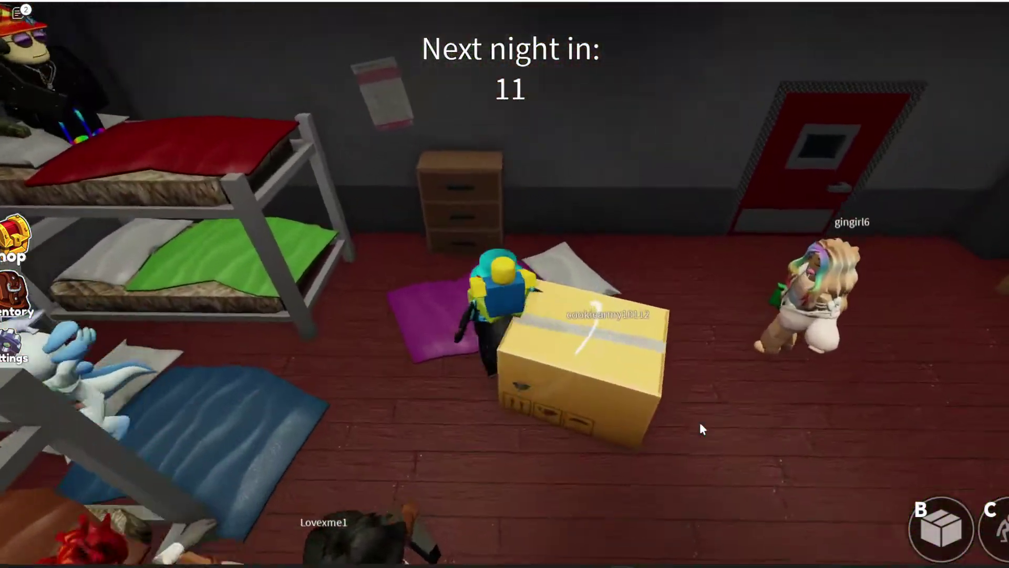
pyautogui.press('w')
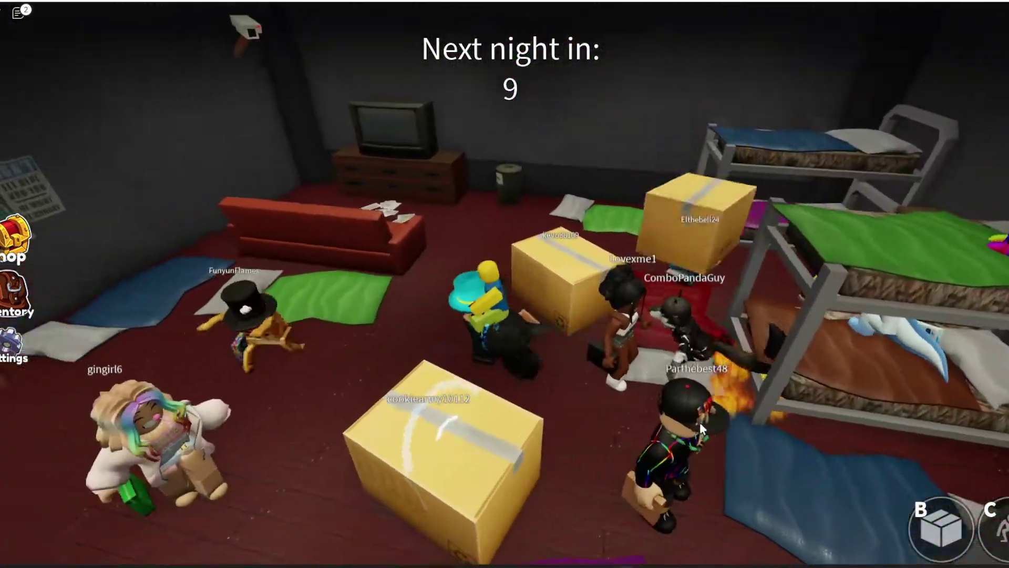
pyautogui.press('w')
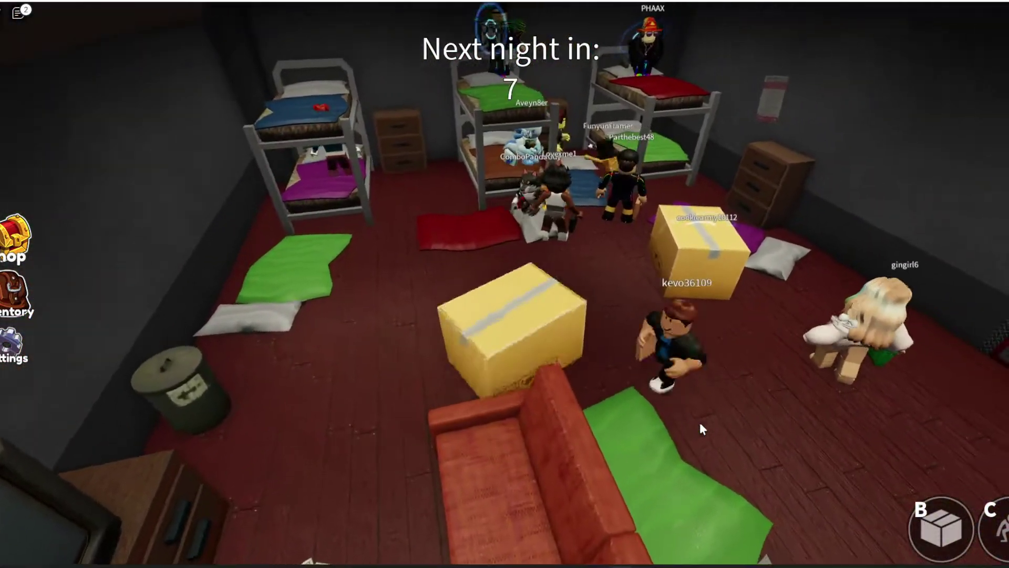
pyautogui.press('a')
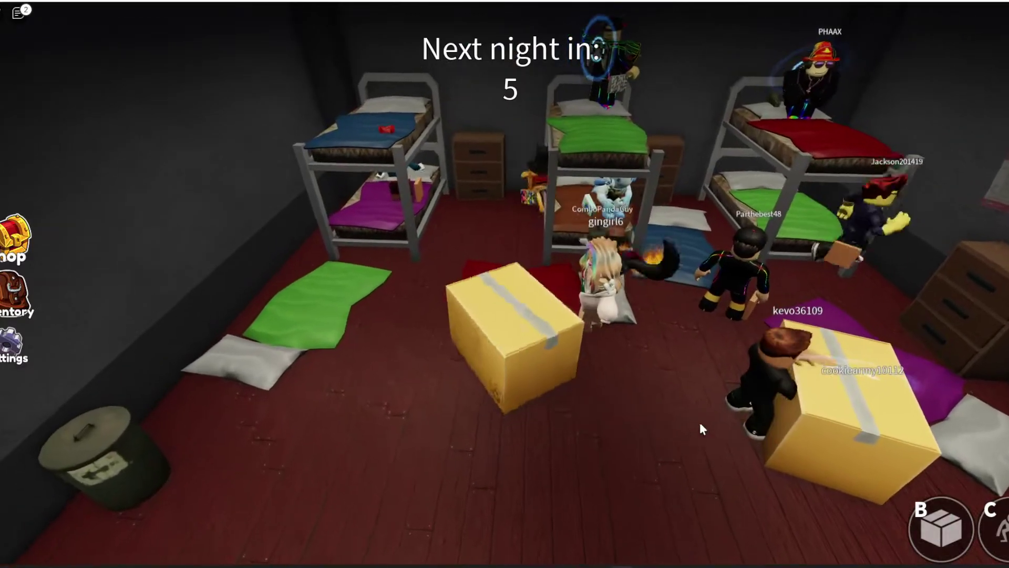
pyautogui.press('d')
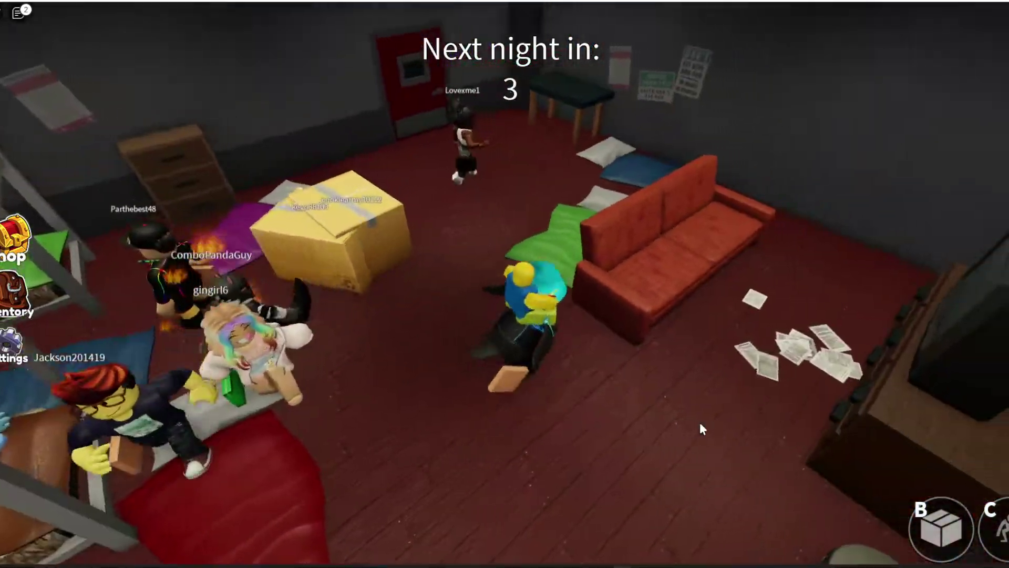
pyautogui.press('w')
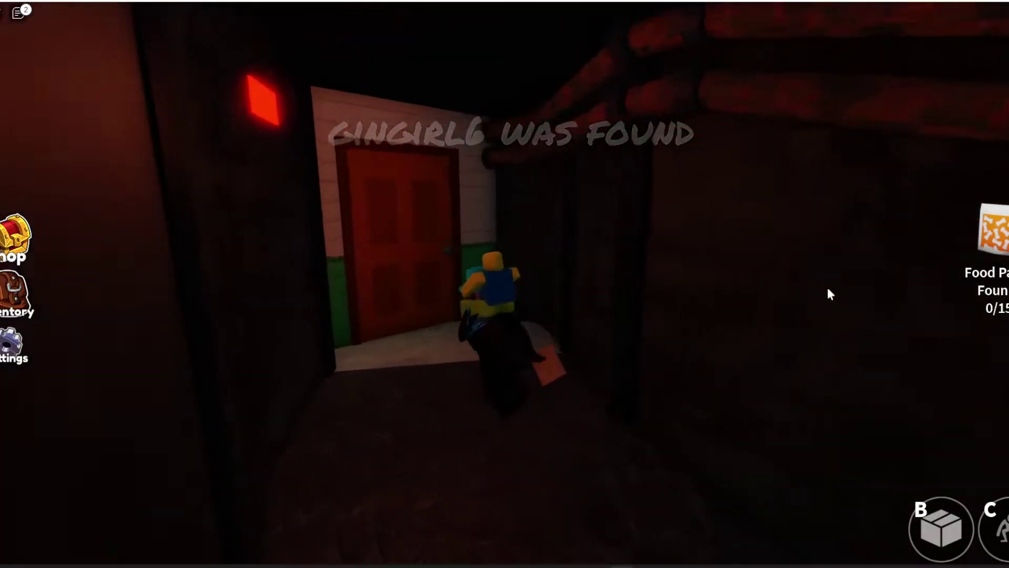
# Go through the red door, across the lit and dark basement rooms, and along the cave tunnels
pyautogui.press('w')
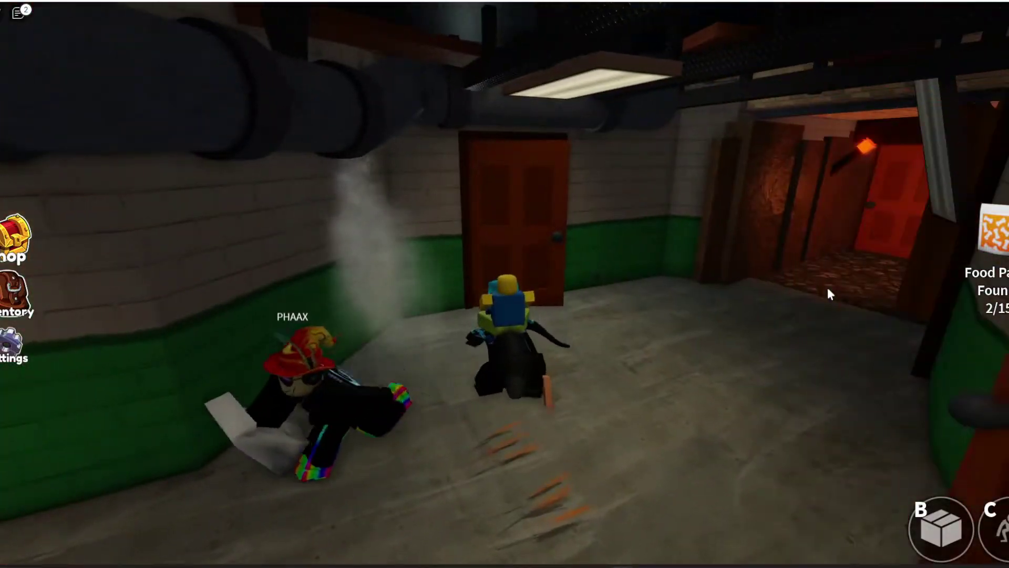
pyautogui.press('w')
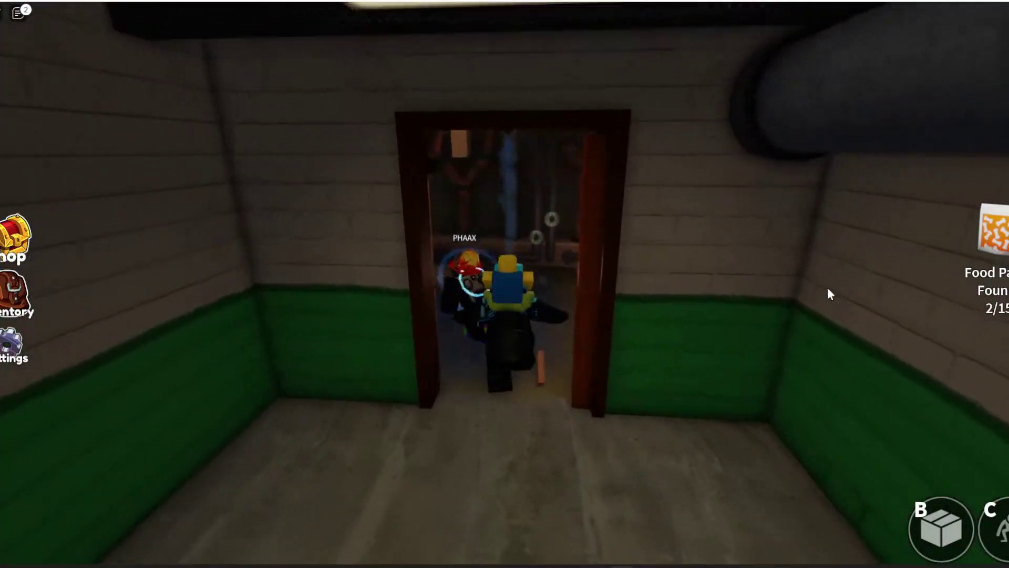
pyautogui.press('w')
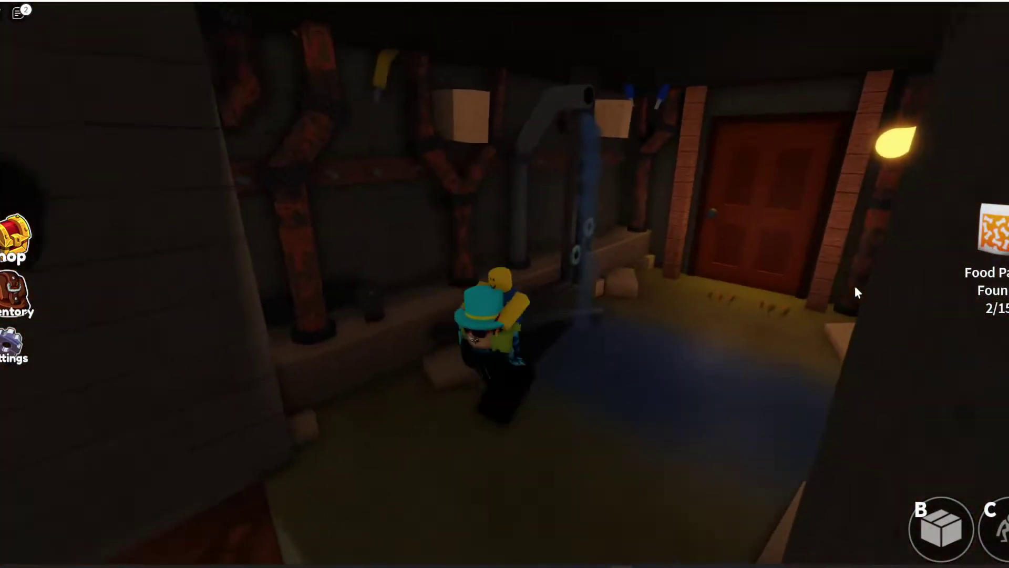
pyautogui.press('w')
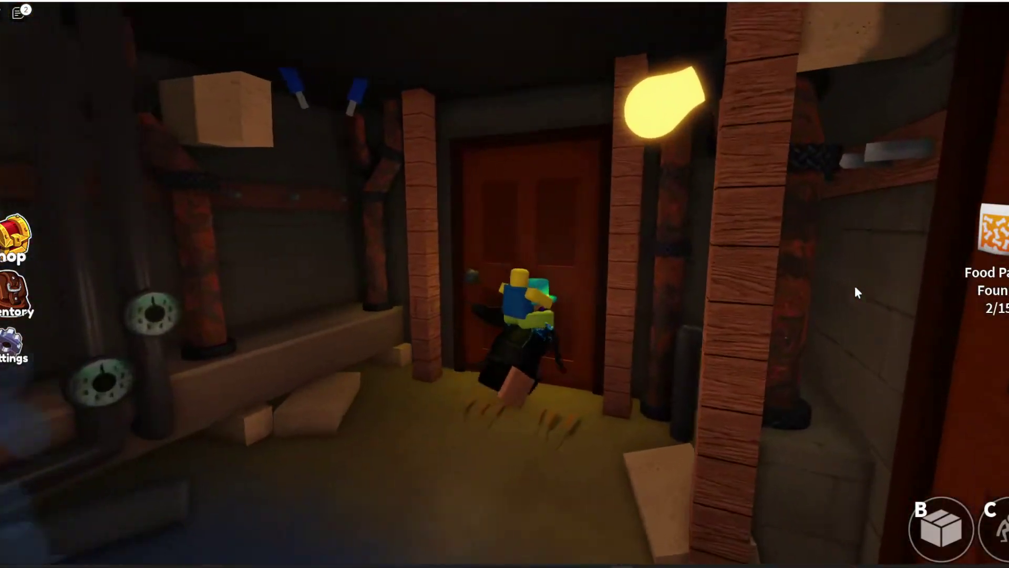
pyautogui.press('w')
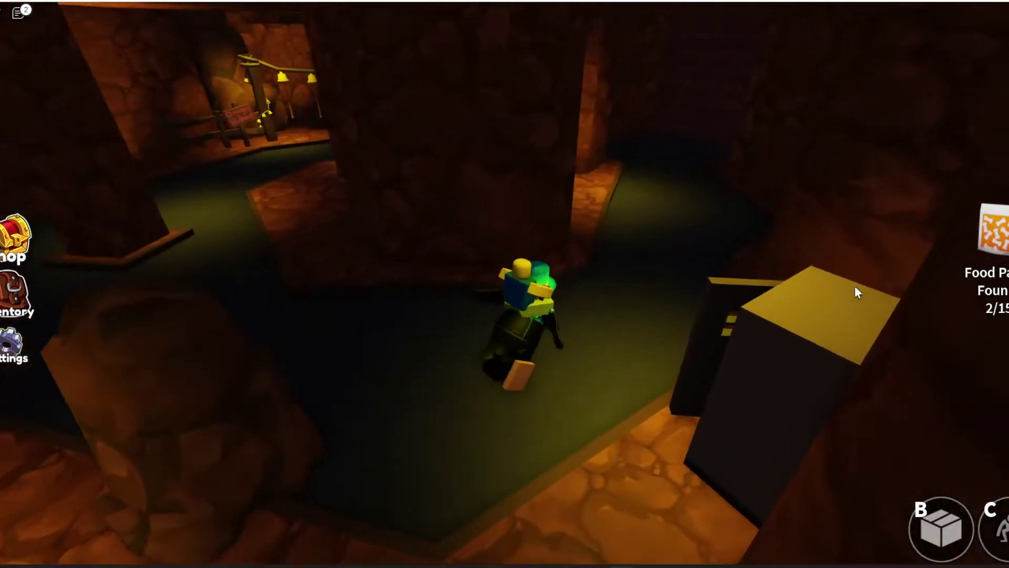
pyautogui.press('w')
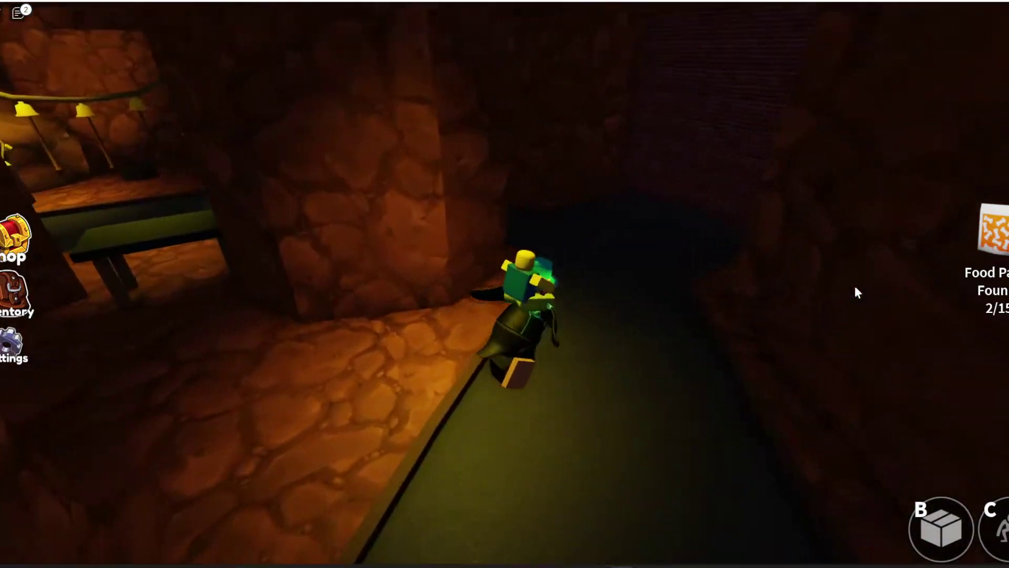
pyautogui.press('w')
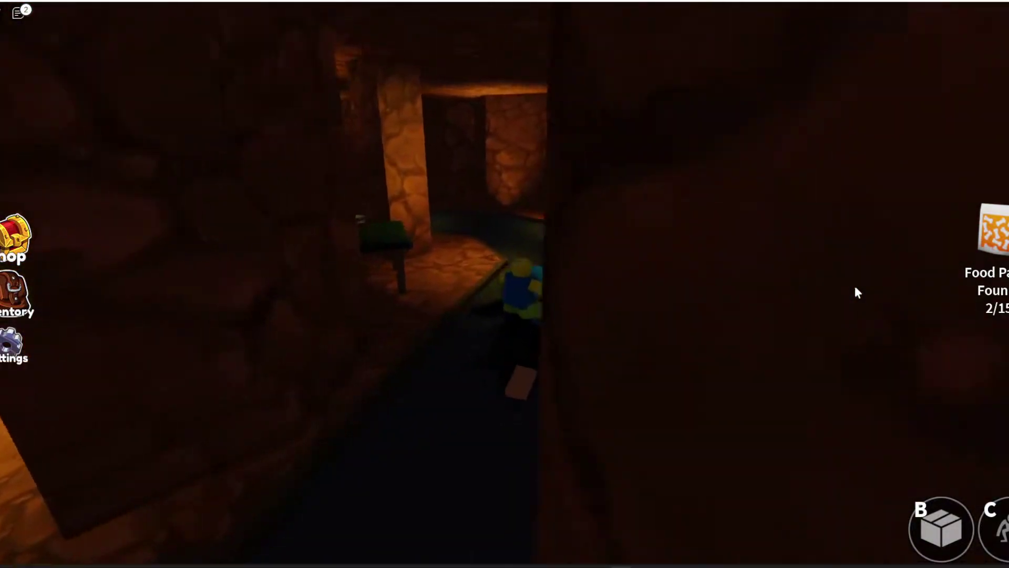
pyautogui.press('w')
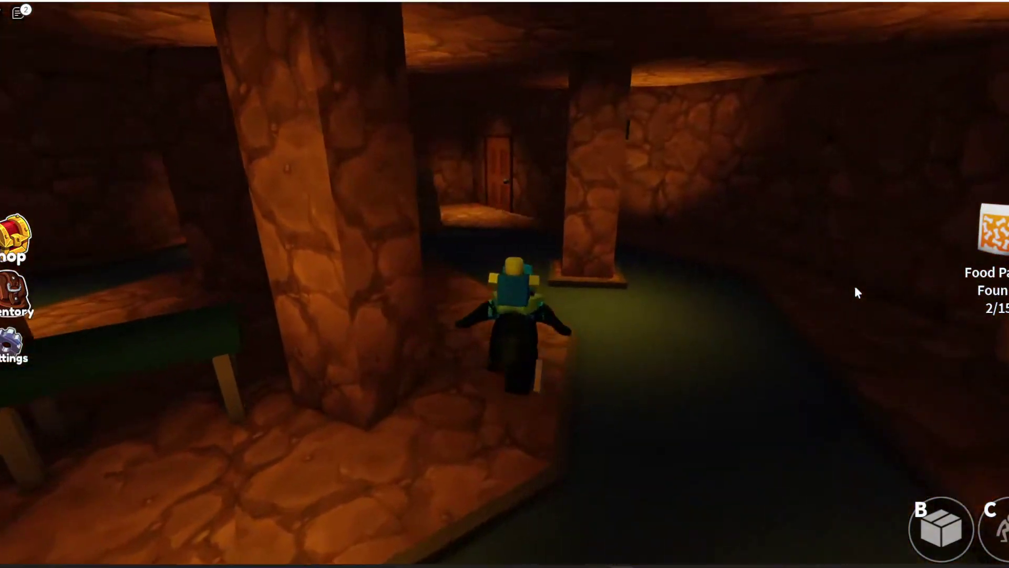
# Take the cave's wooden door through several rooms and search the computer office
pyautogui.press('w')
pyautogui.press('a')
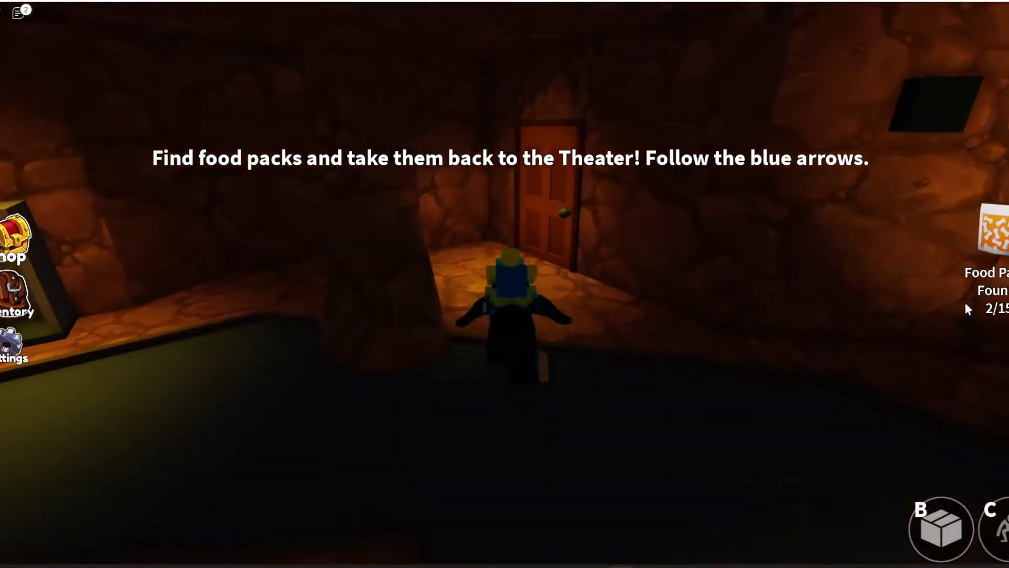
pyautogui.press('w')
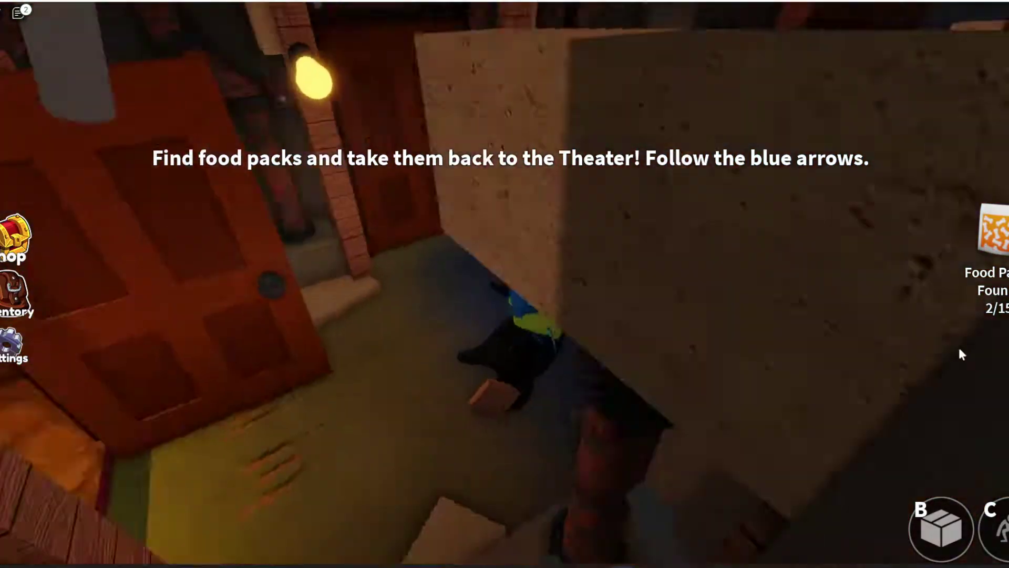
pyautogui.press('w')
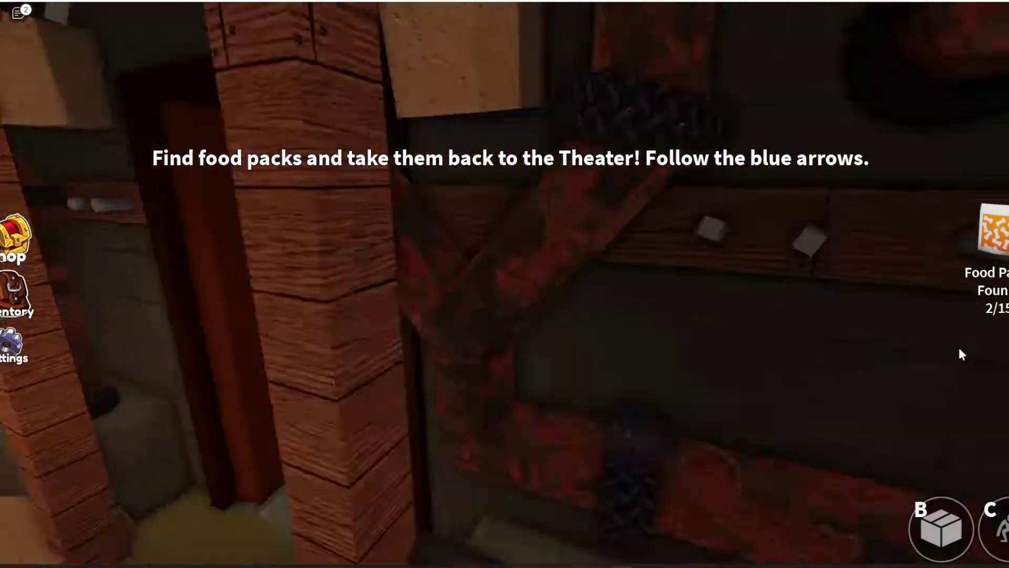
pyautogui.press('w')
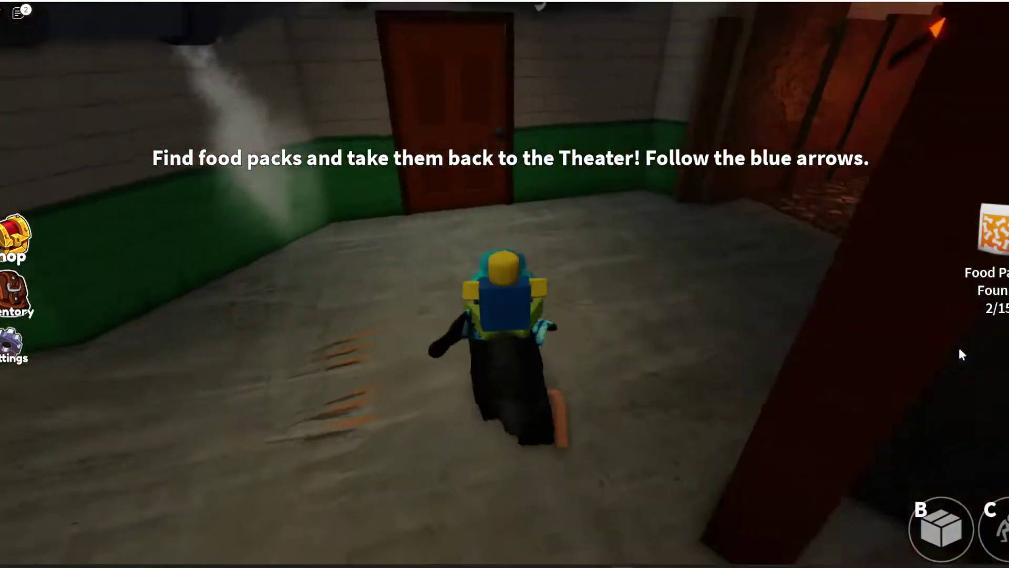
pyautogui.press('w')
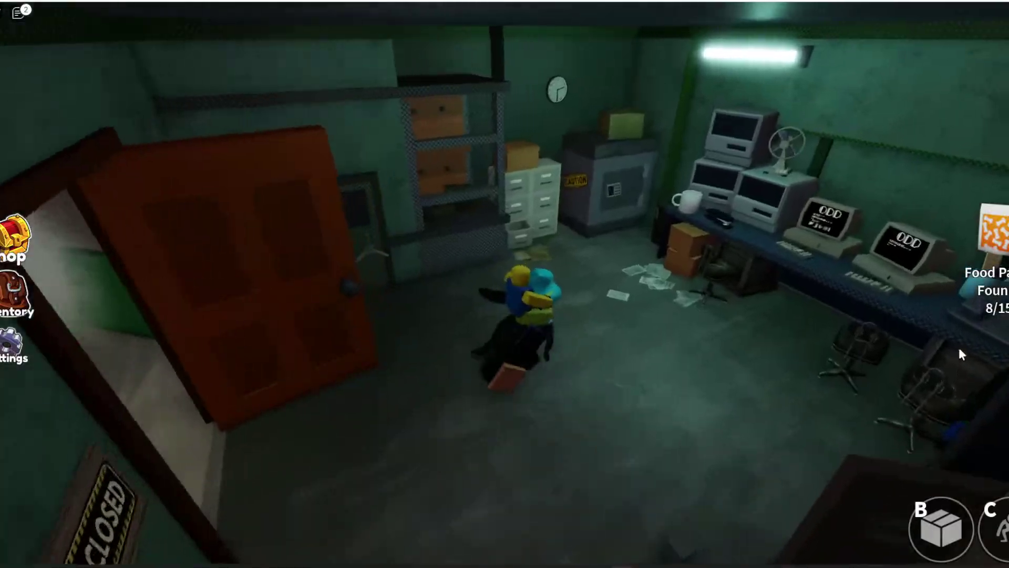
pyautogui.press('w')
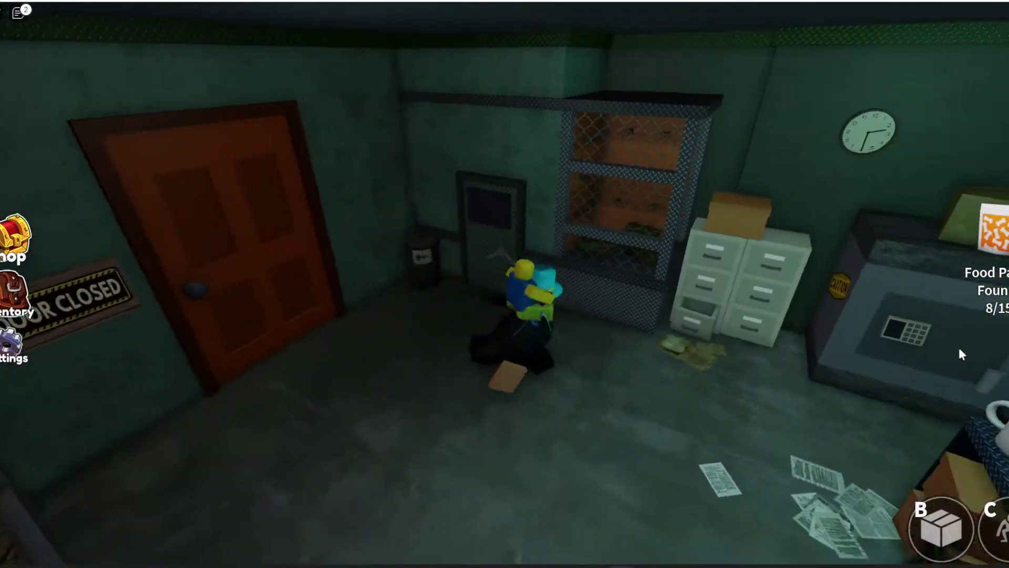
pyautogui.press('a')
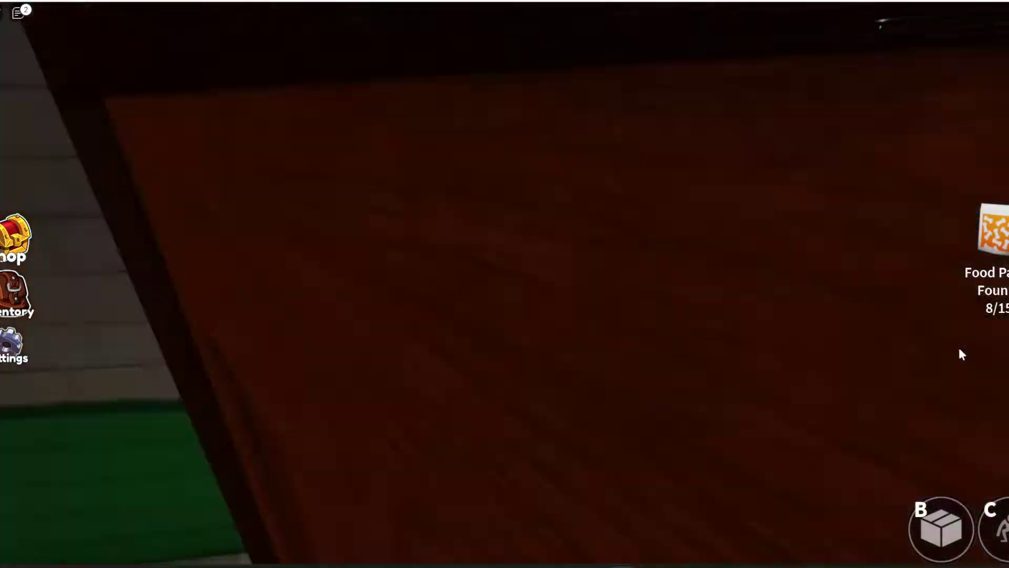
pyautogui.press('d')
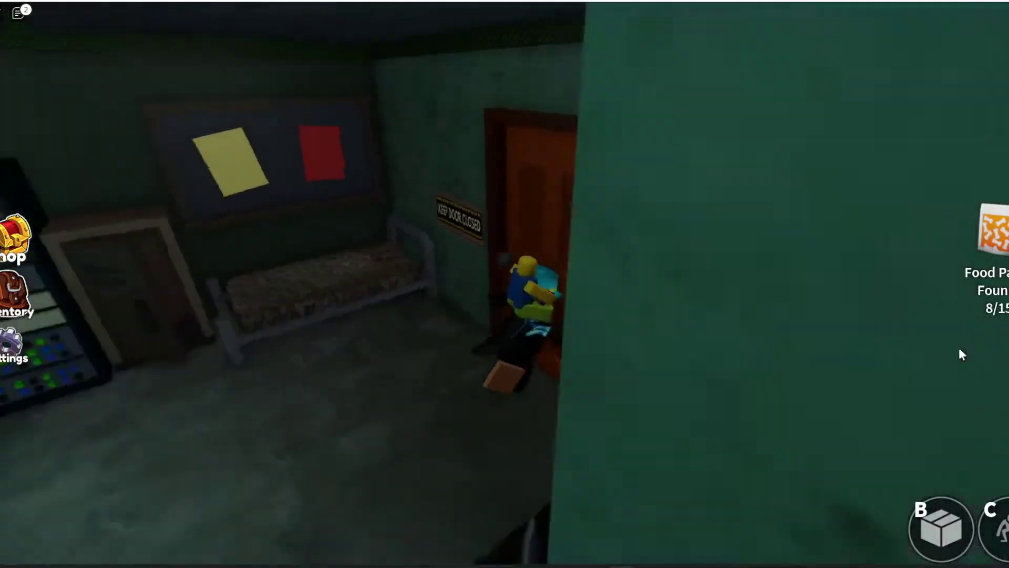
# Exit through the orange door and stone corridor, crossing the courtyard bridge to grab food packs
pyautogui.press('w')
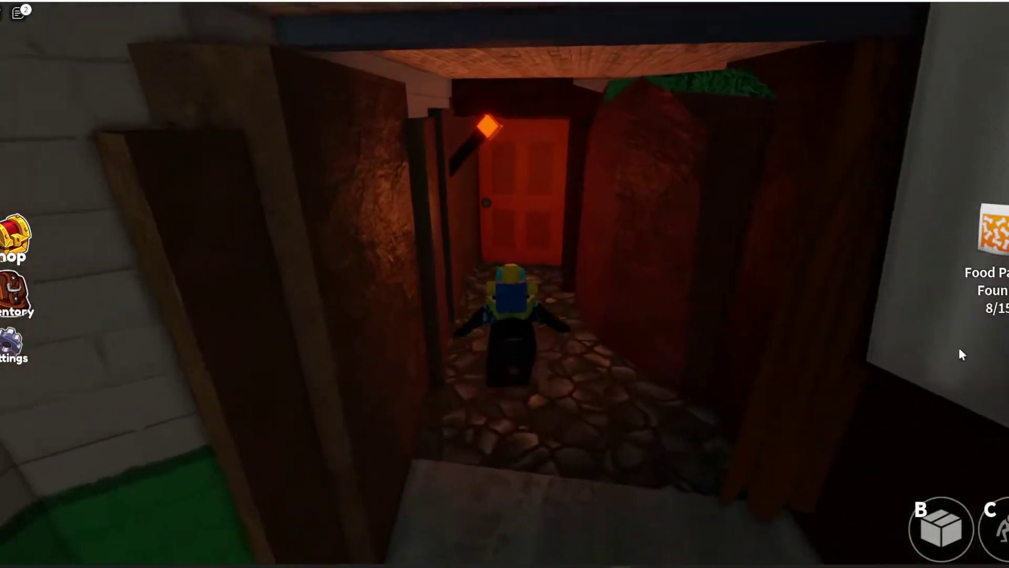
pyautogui.press('w')
pyautogui.press('w')
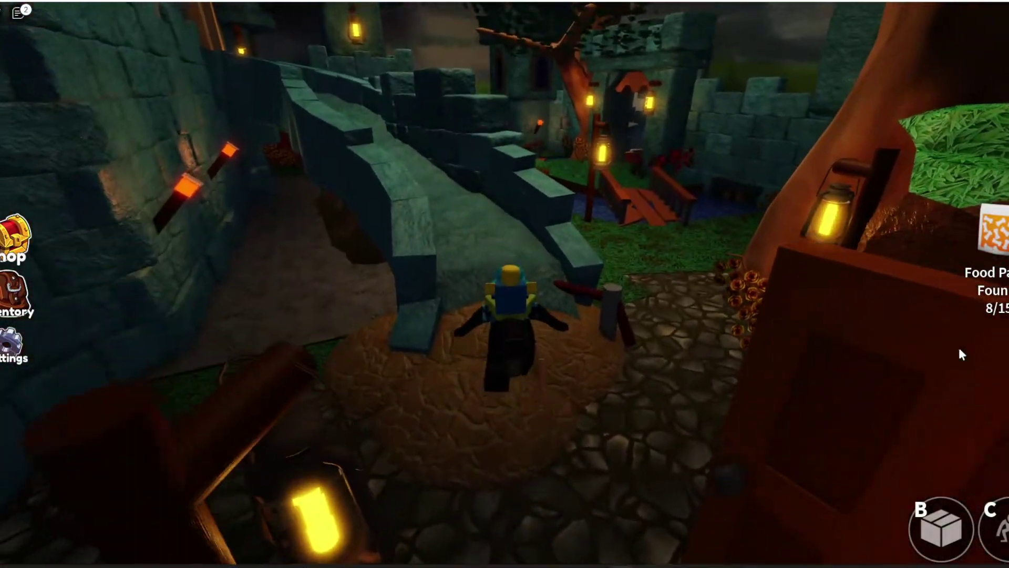
pyautogui.press('w')
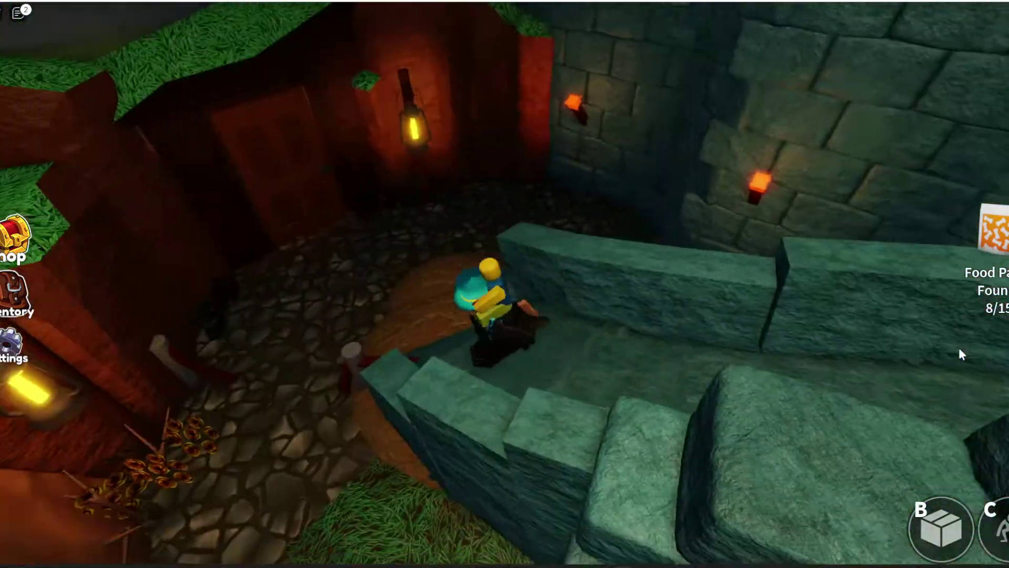
pyautogui.press('w')
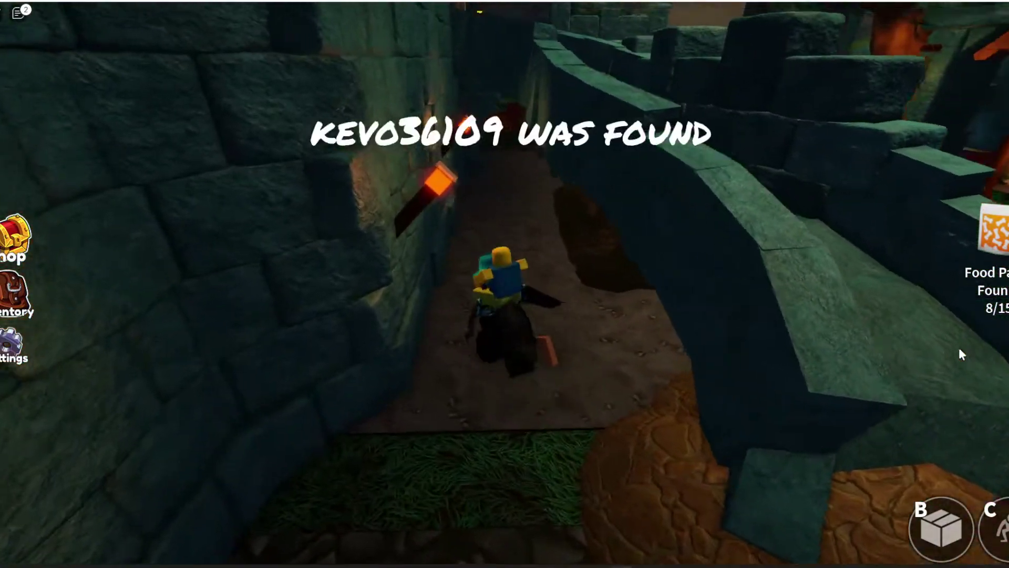
pyautogui.press('w')
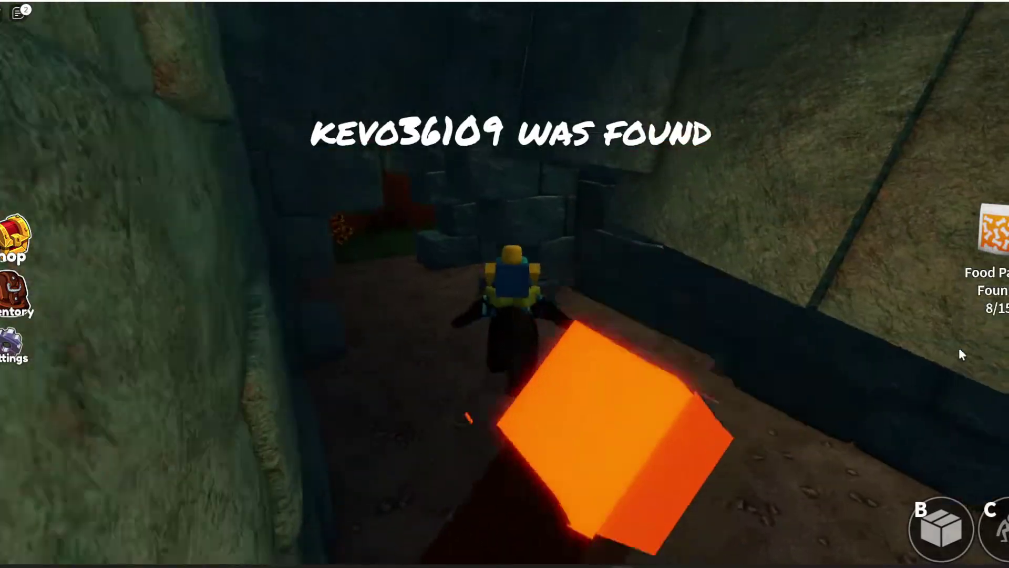
pyautogui.press('w')
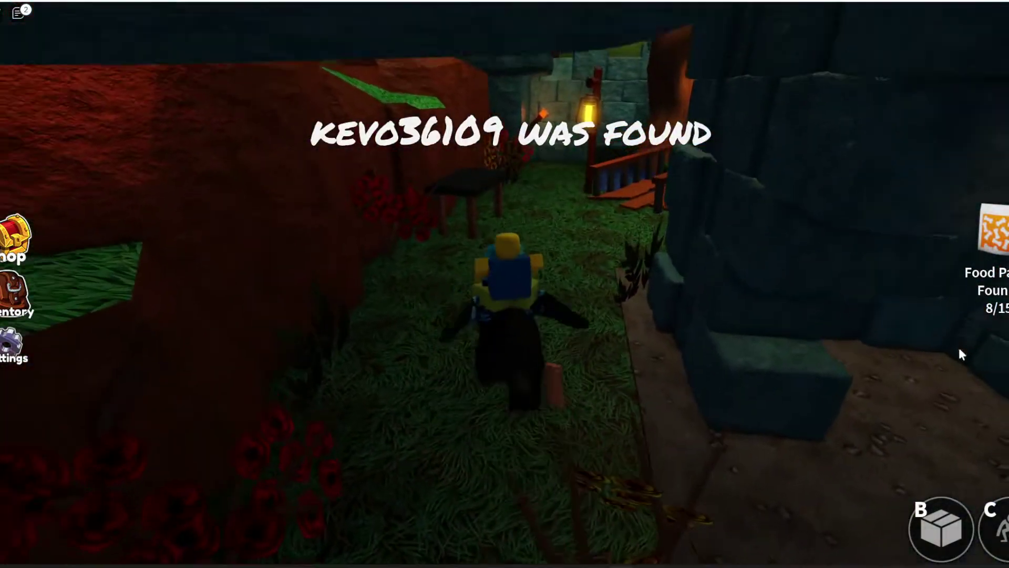
pyautogui.press('w')
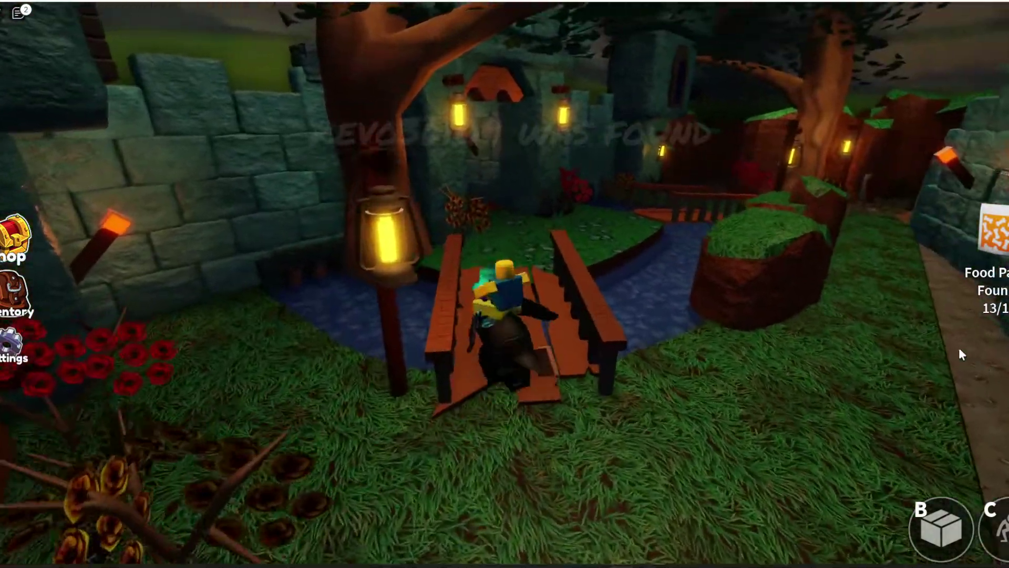
# Pass the red-brick passage, tank room and THEATER sign, then enter the workshop through the brown door
pyautogui.press('w')
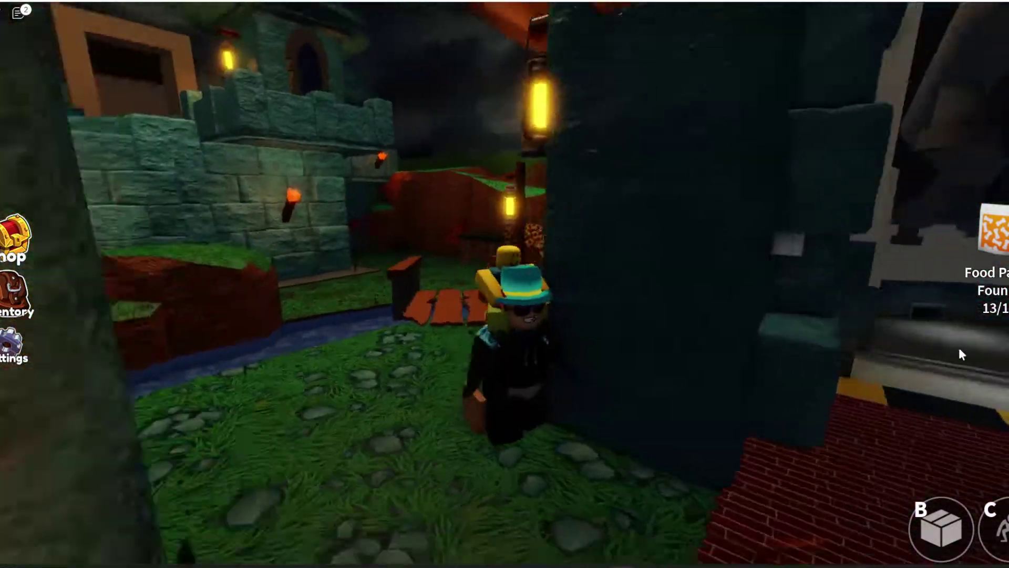
pyautogui.press('w')
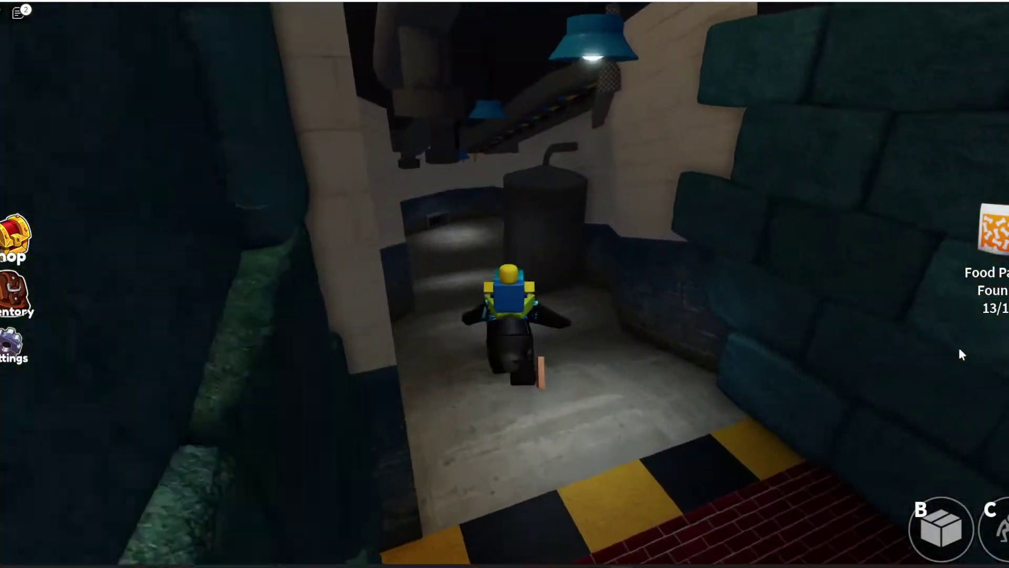
pyautogui.press('w')
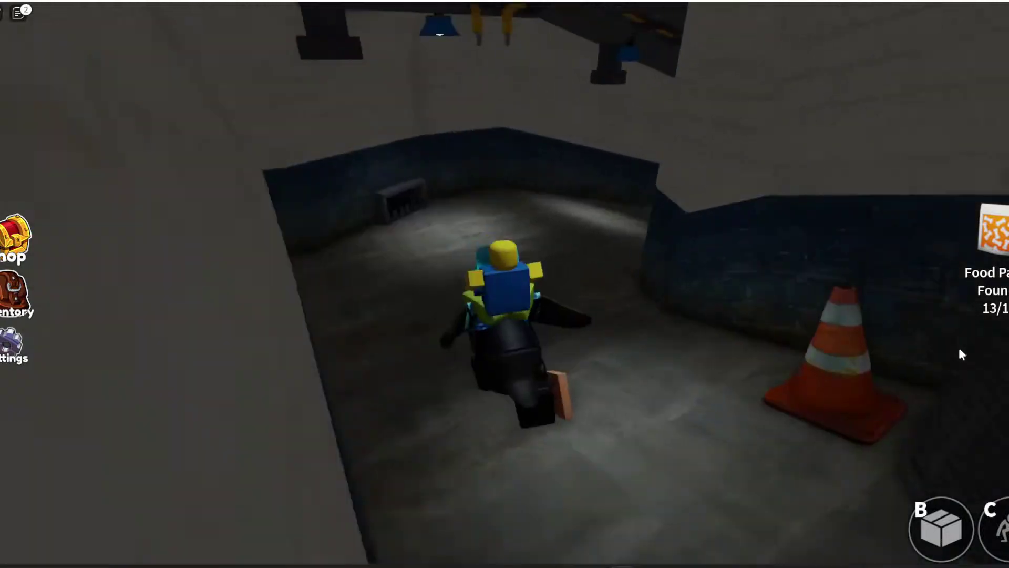
pyautogui.press('w')
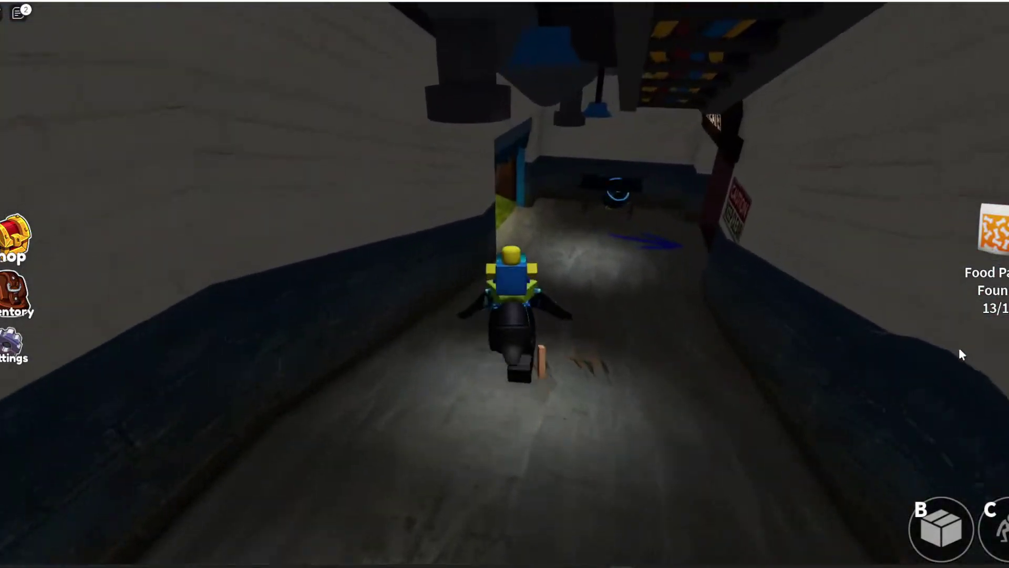
pyautogui.press('w')
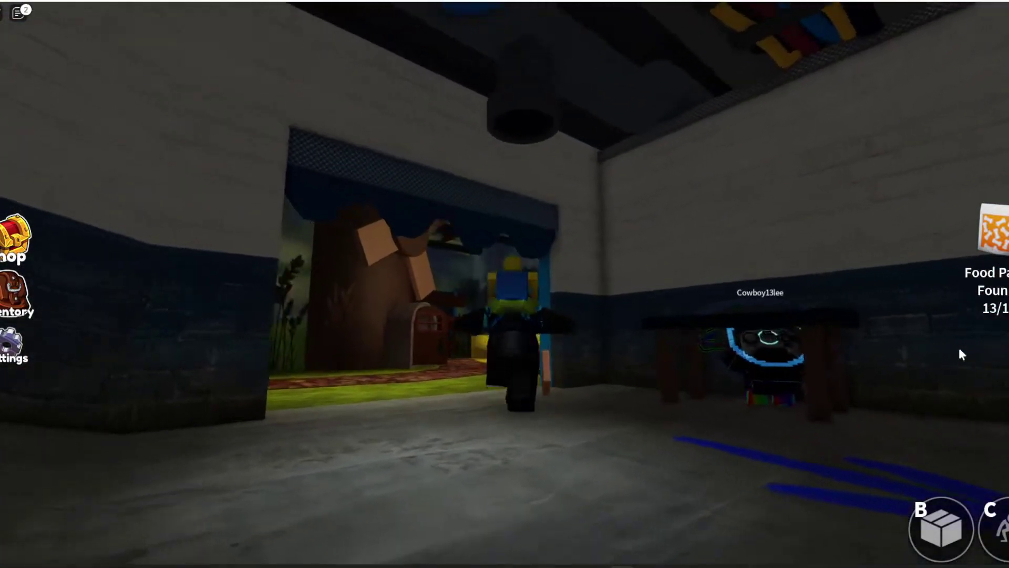
pyautogui.press('w')
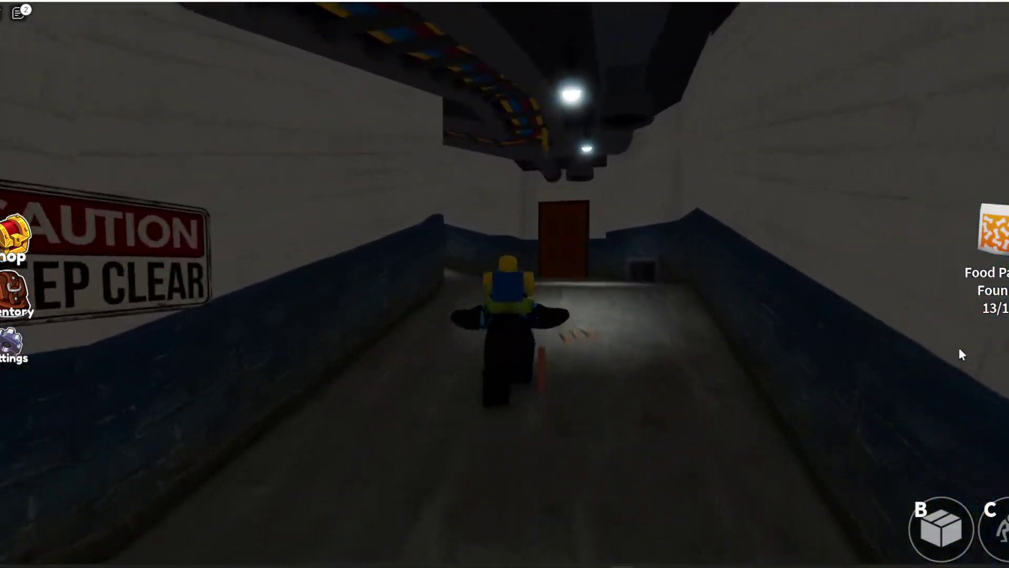
pyautogui.press('w')
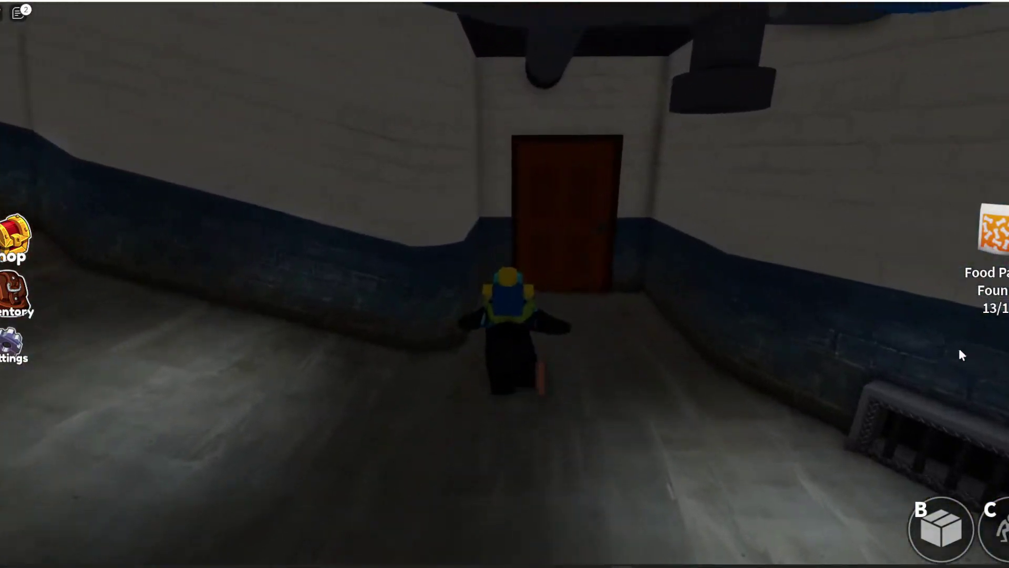
pyautogui.press('w')
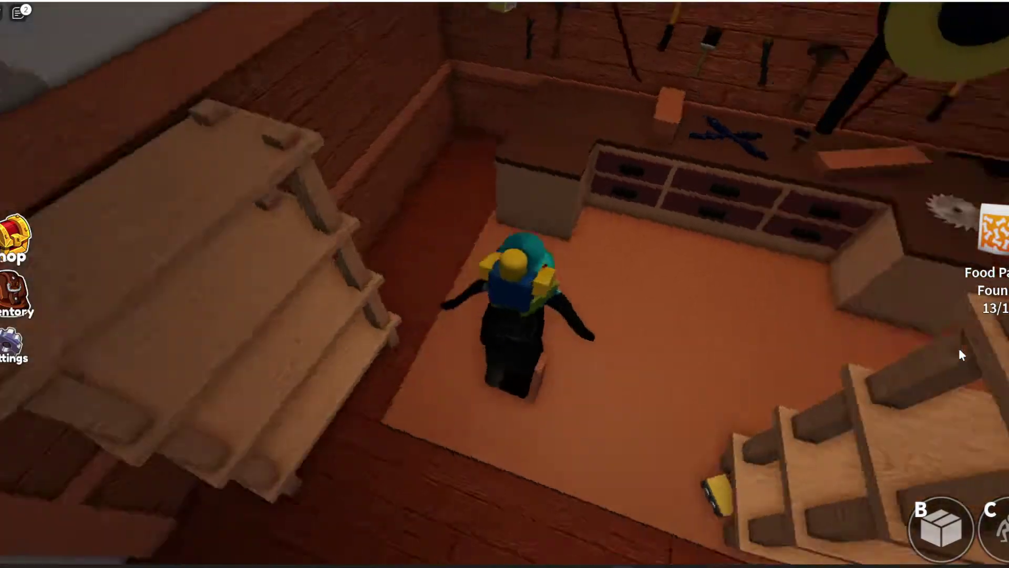
pyautogui.press('w')
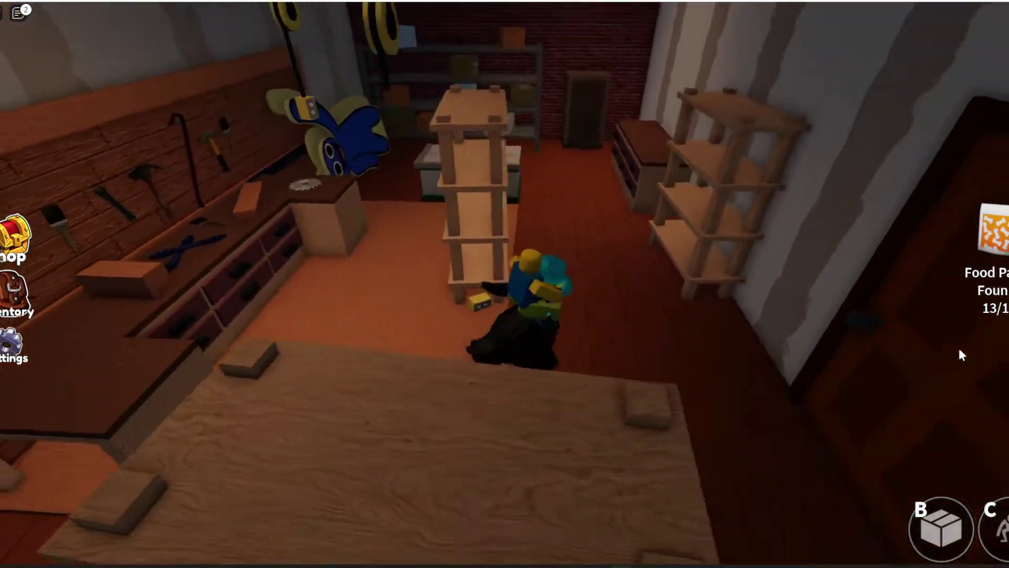
# Search the workshop for food packs, then head back past the THEATER along the garden path
pyautogui.press('a')
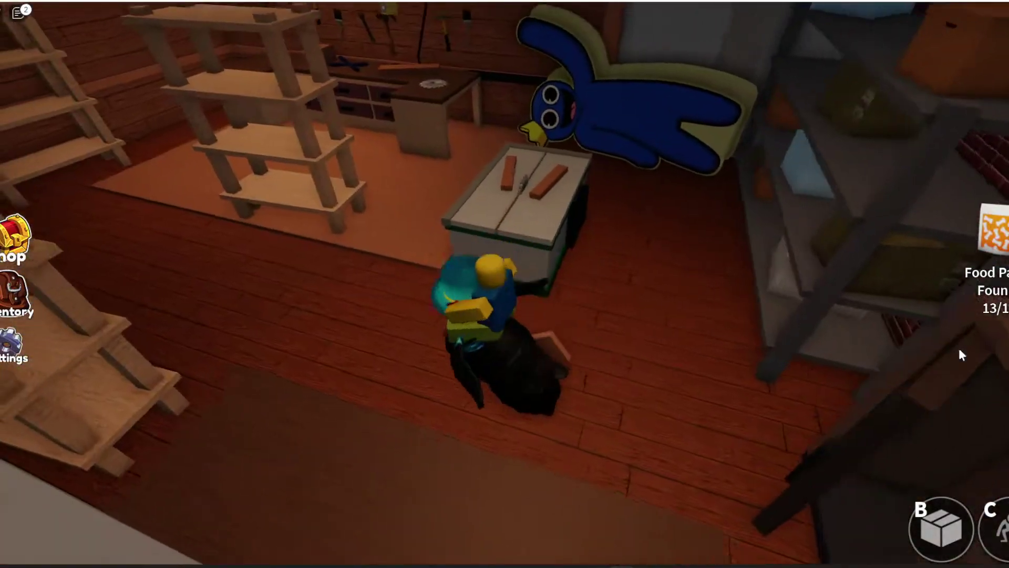
pyautogui.press('w')
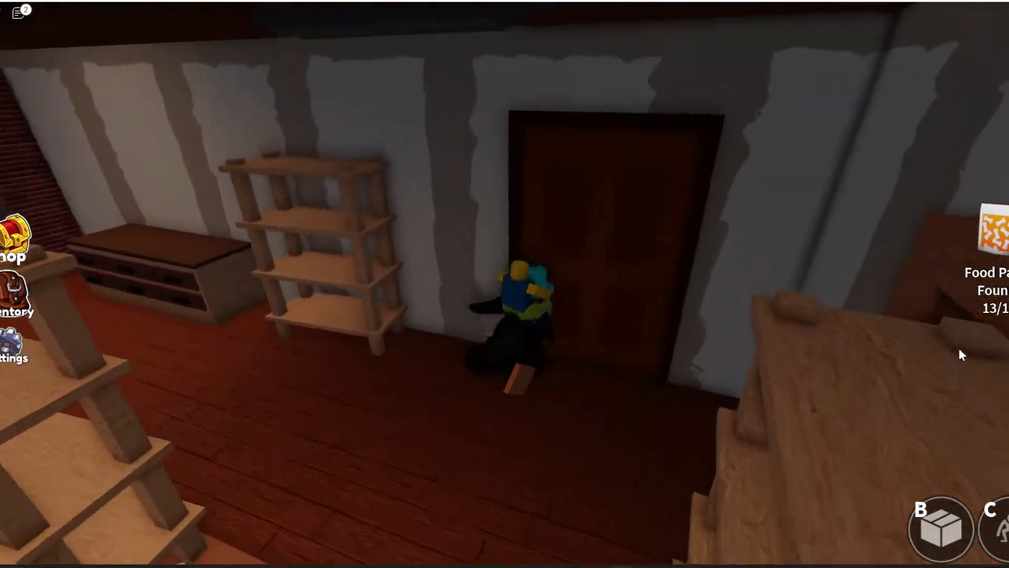
pyautogui.press('w')
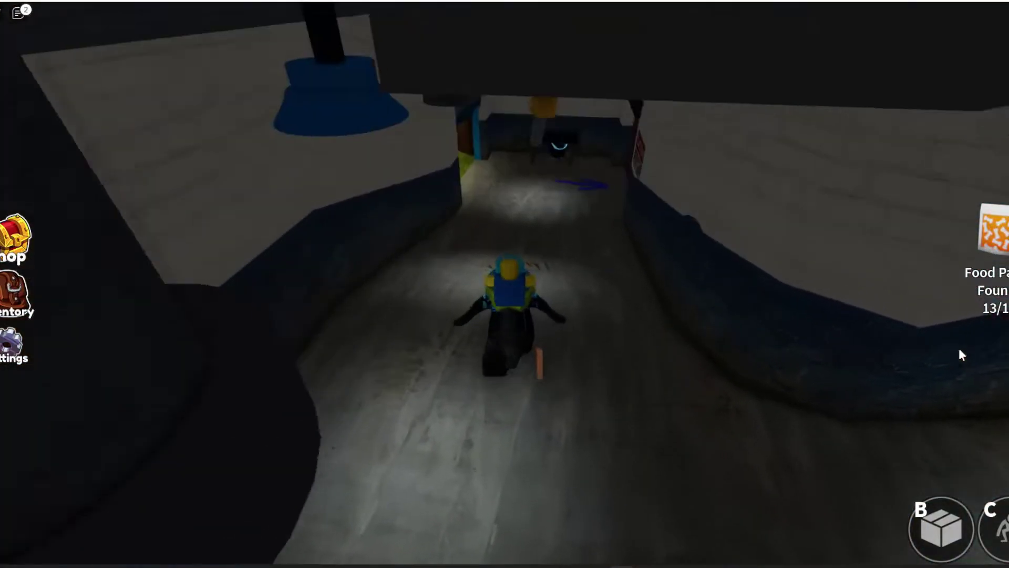
pyautogui.press('w')
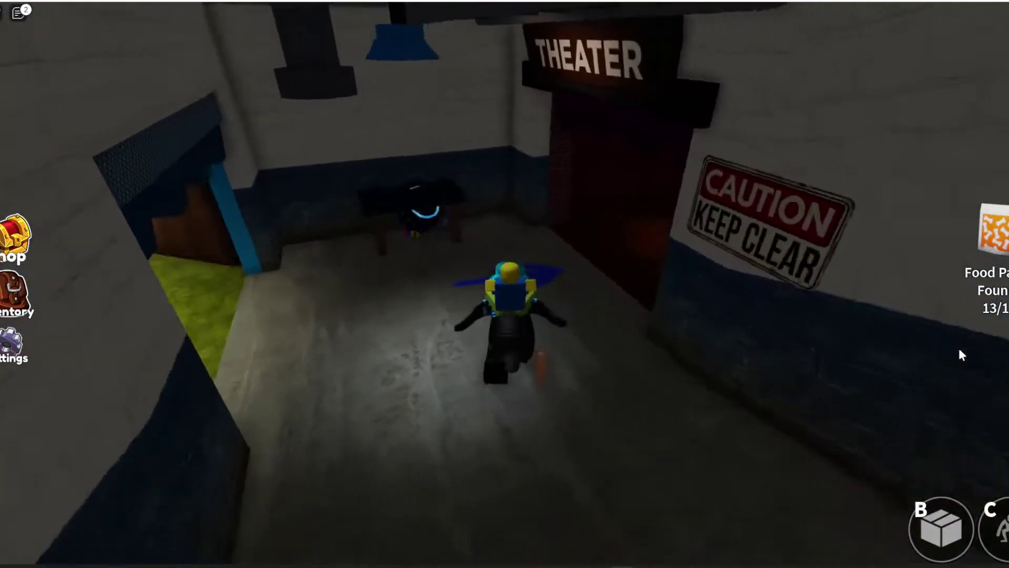
pyautogui.press('w')
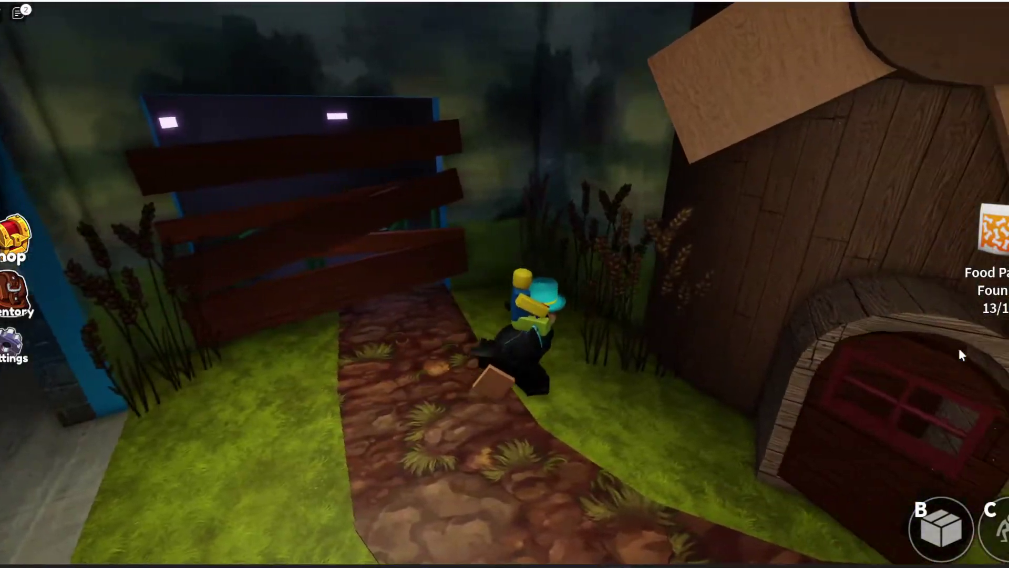
pyautogui.press('w')
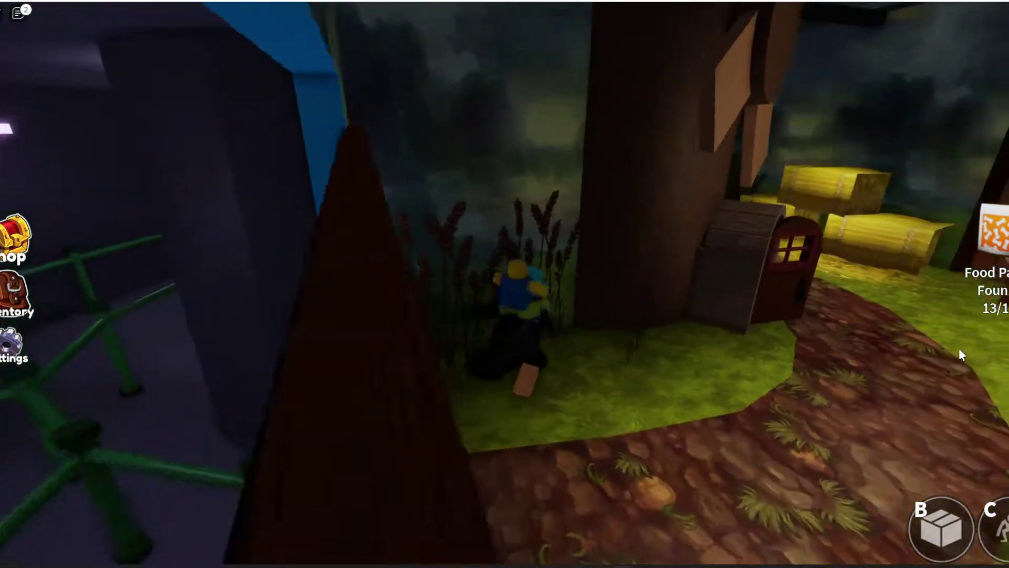
# Carry the food packs through the Theater doorway and checkered room to the dispensers for +75
pyautogui.press('w')
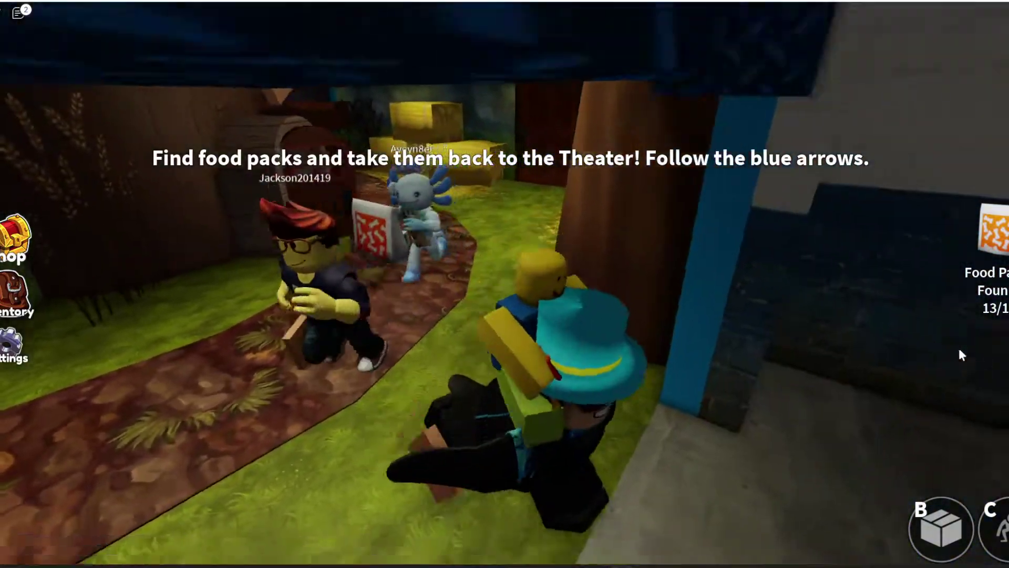
pyautogui.press('w')
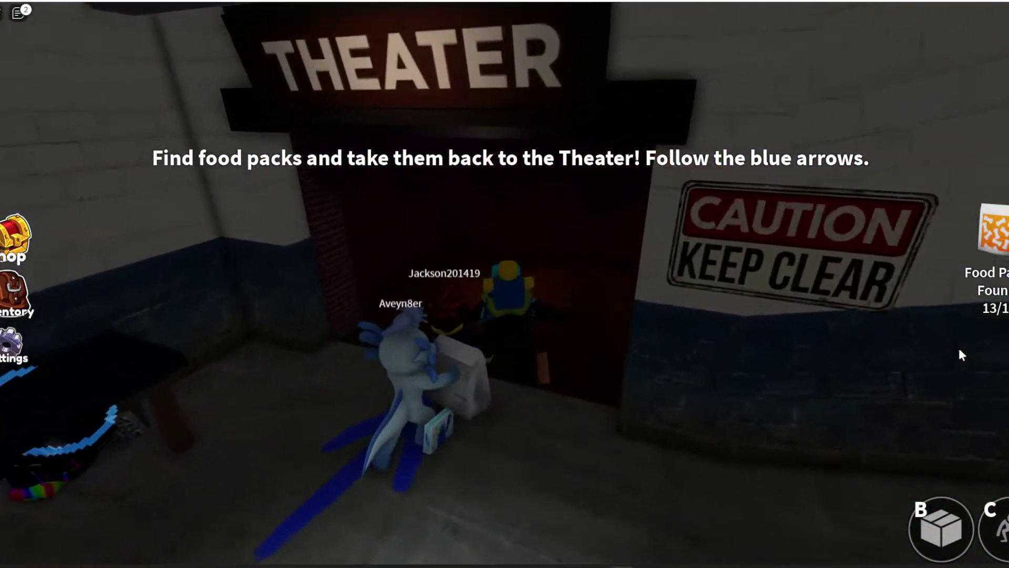
pyautogui.press('w')
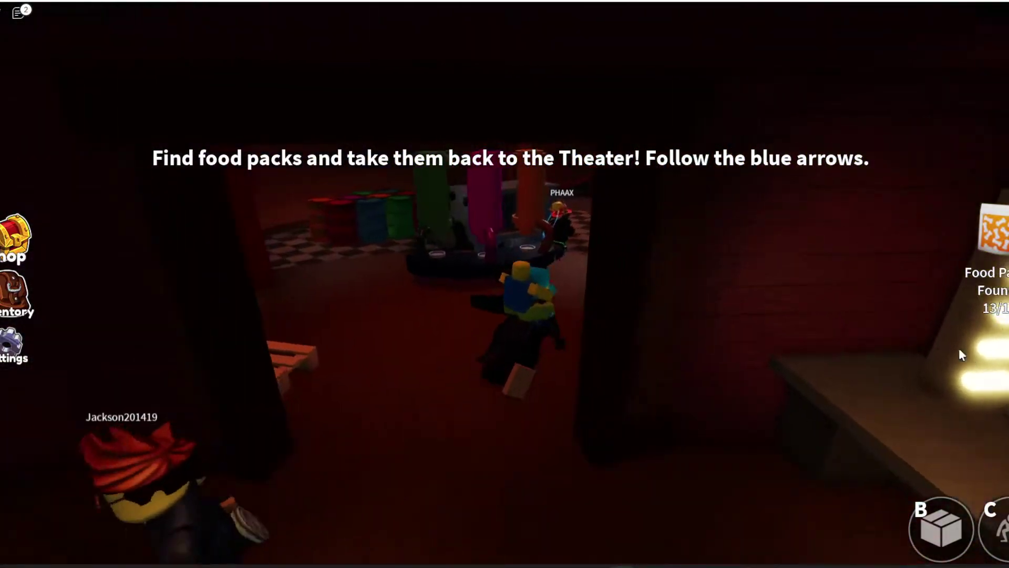
pyautogui.press('w')
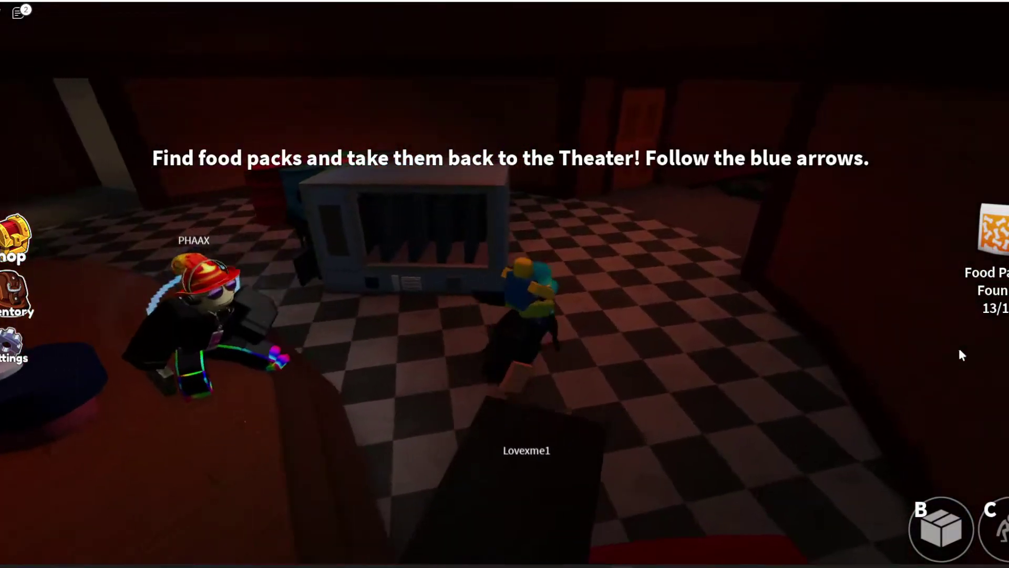
pyautogui.press('a')
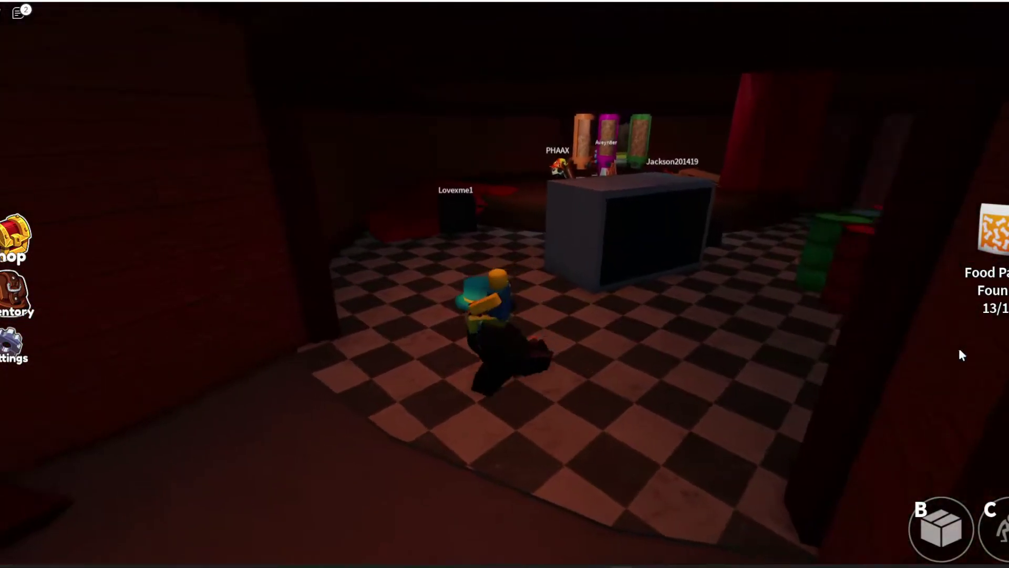
pyautogui.press('w')
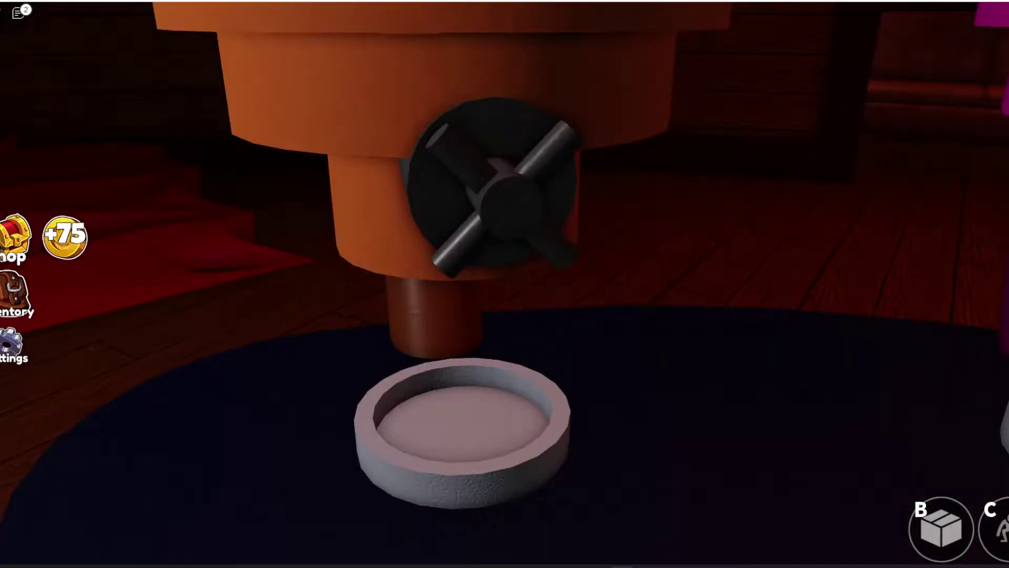
# Buy and confirm the Party Blue item in the shop for 200 coins
pyautogui.click(16, 234)
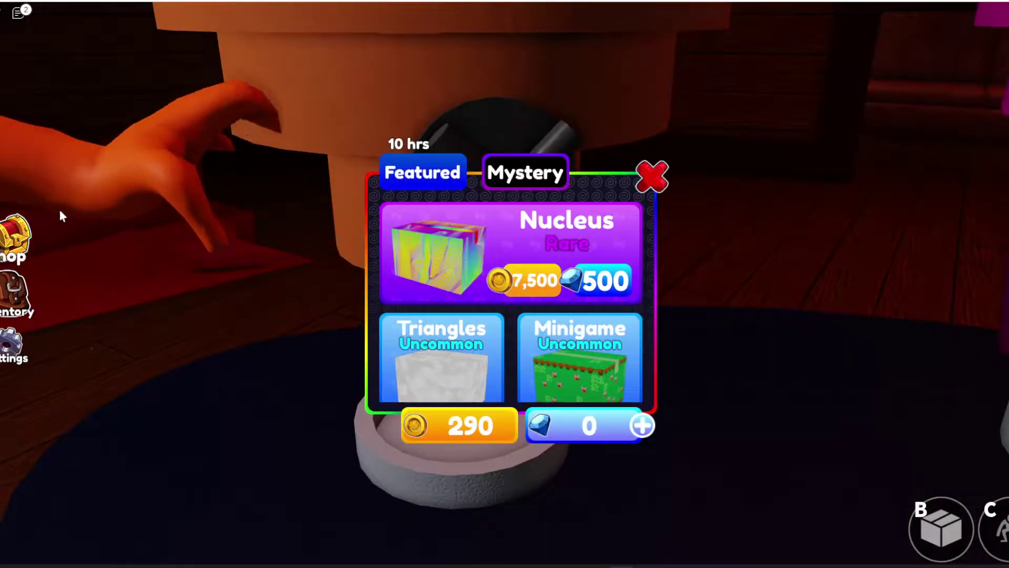
pyautogui.scroll(2, 579, 249)
pyautogui.scroll(-2, 575, 244)
pyautogui.scroll(-2, 572, 236)
pyautogui.scroll(2, 567, 230)
pyautogui.click(566, 237)
pyautogui.click(579, 302)
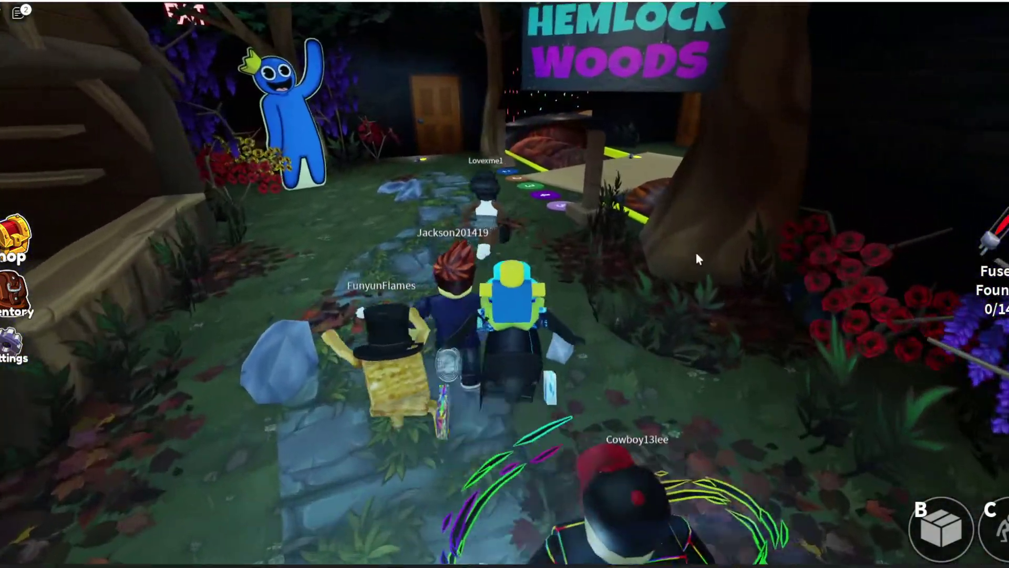
# Follow the Hemlock Woods path through the dark room and grey corridor out into the forest
pyautogui.press('w')
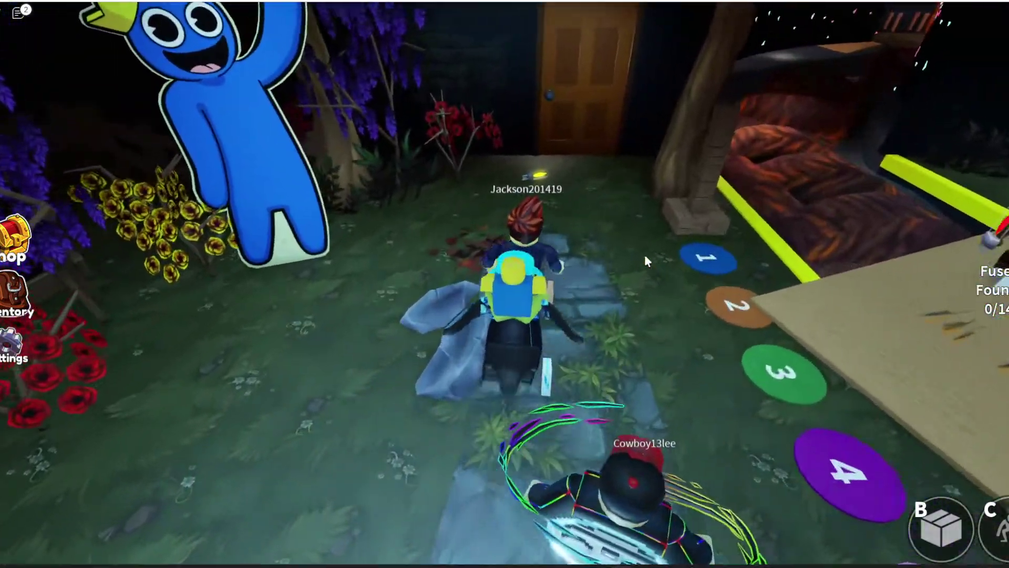
pyautogui.press('w')
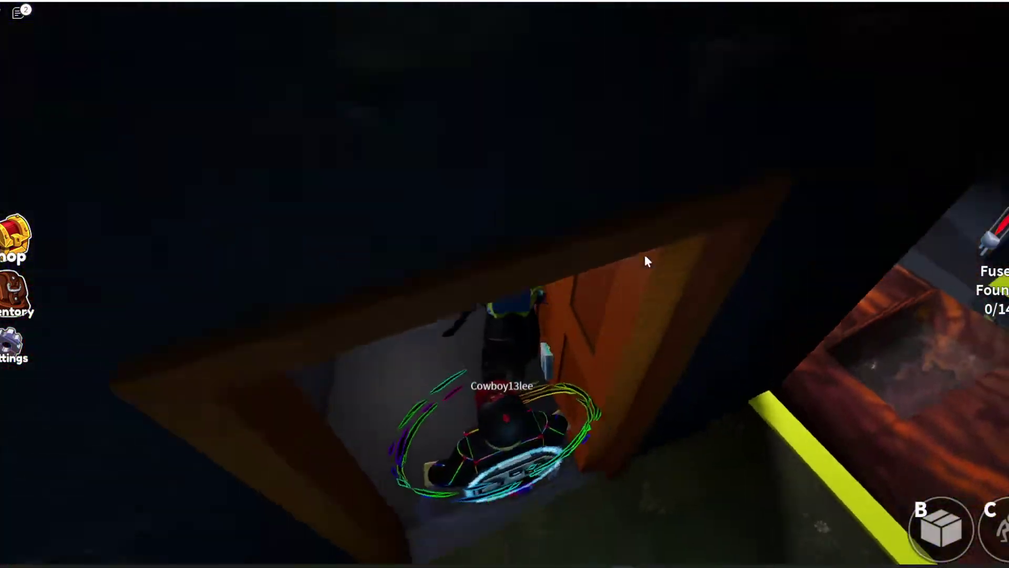
pyautogui.press('w')
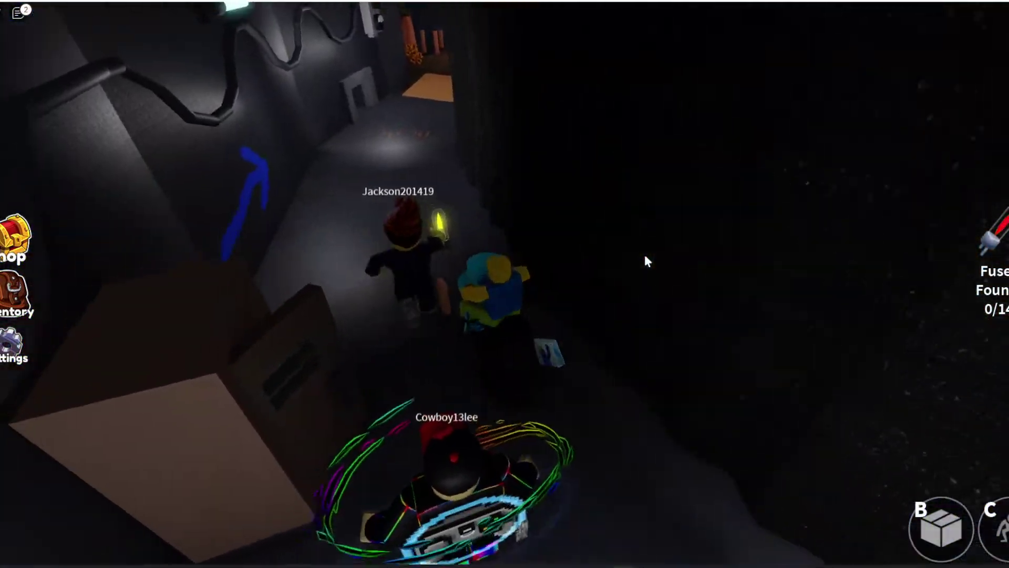
pyautogui.press('w')
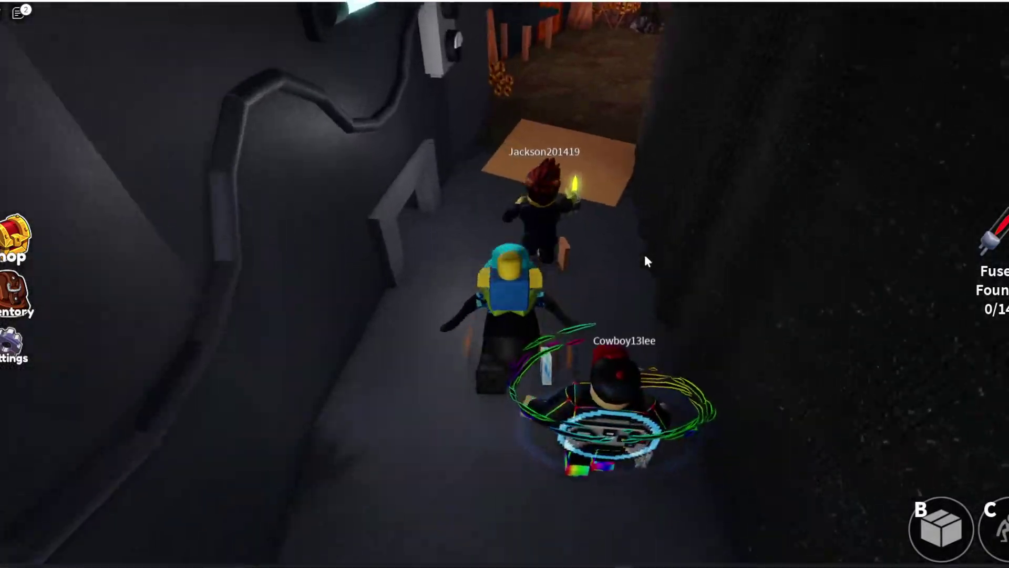
pyautogui.press('w')
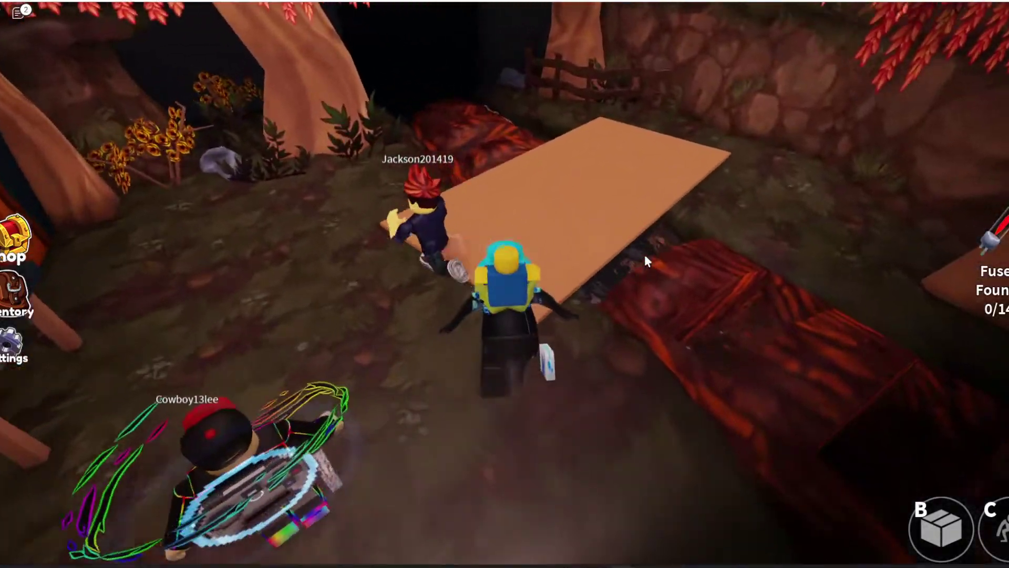
# Cross the plank and grey room into the tiled room, grab the item and head for the vent
pyautogui.press('w')
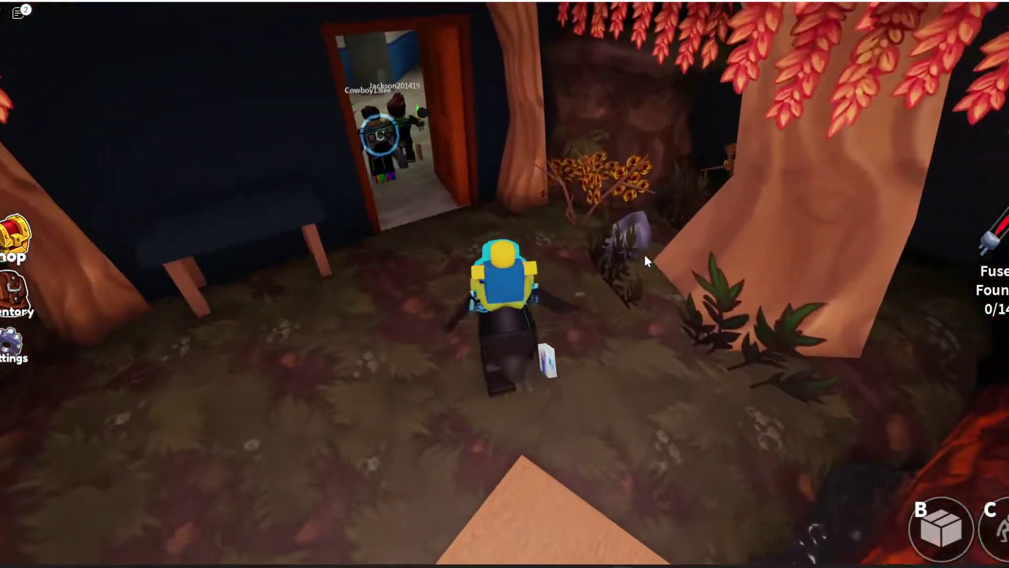
pyautogui.press('w')
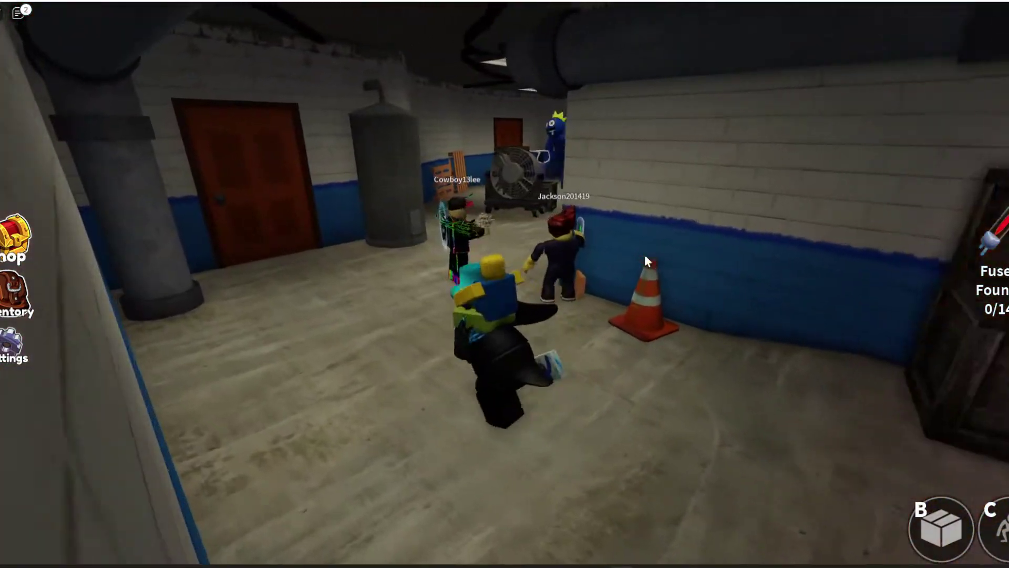
pyautogui.press('w')
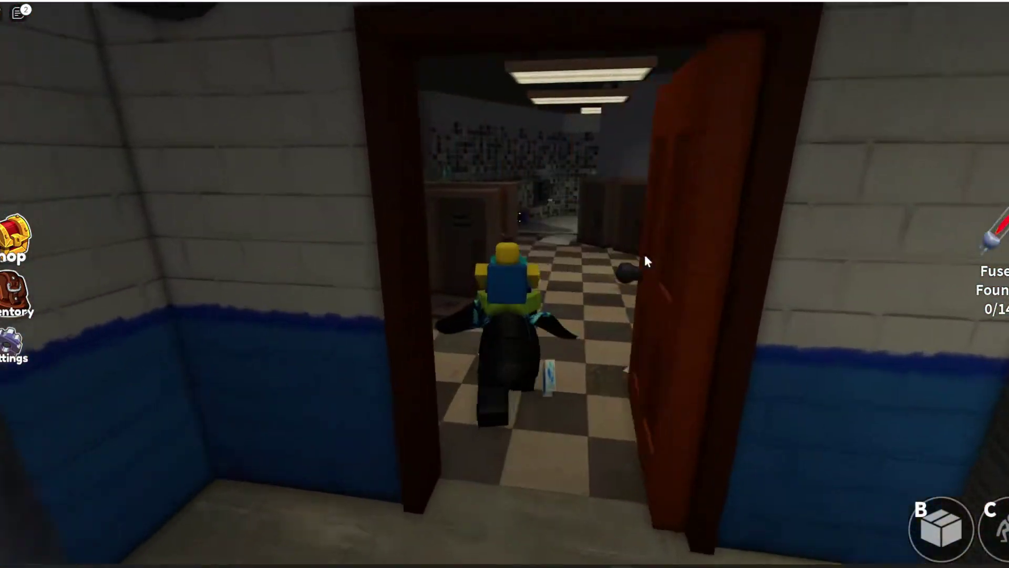
pyautogui.press('w')
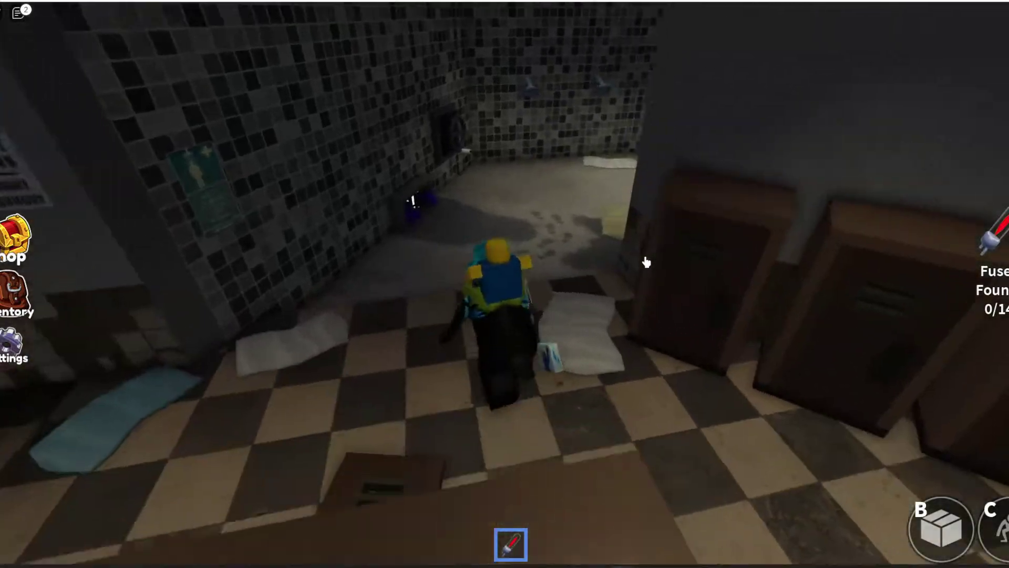
pyautogui.press('w')
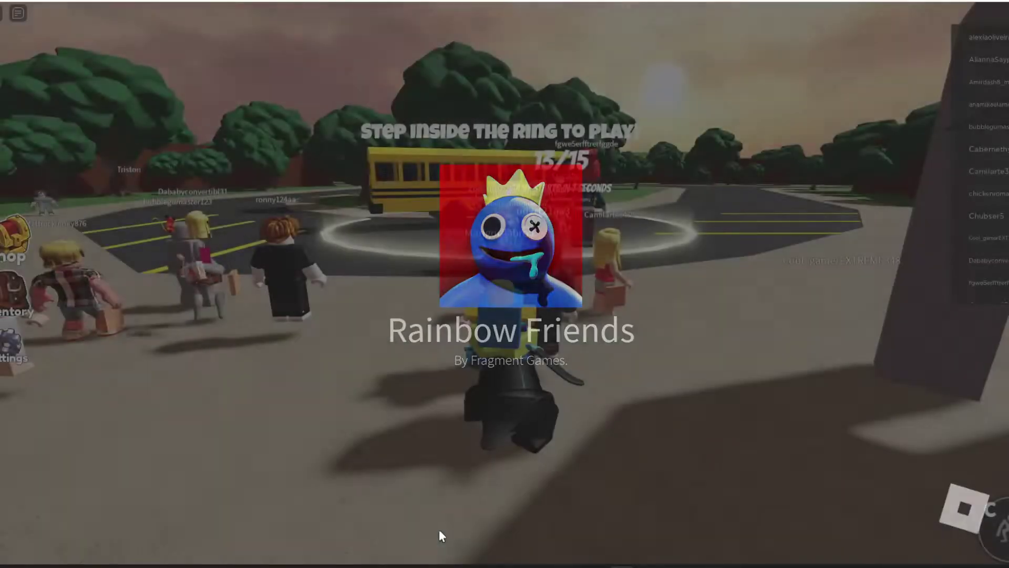
# Walk into the bus ring, wait there until it fills to 15/15, and disguise as a cardboard box
pyautogui.press('w')
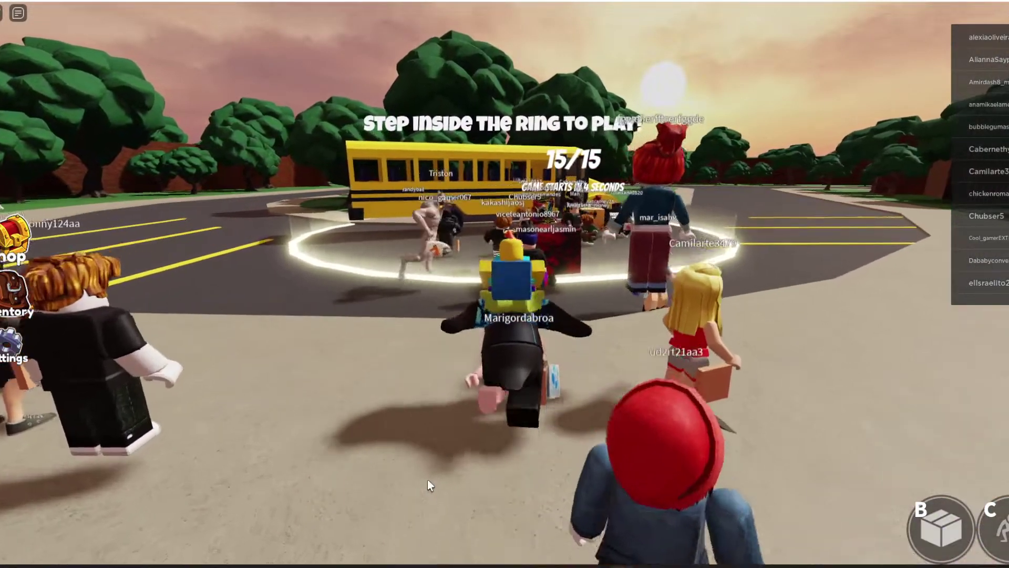
pyautogui.press('w')
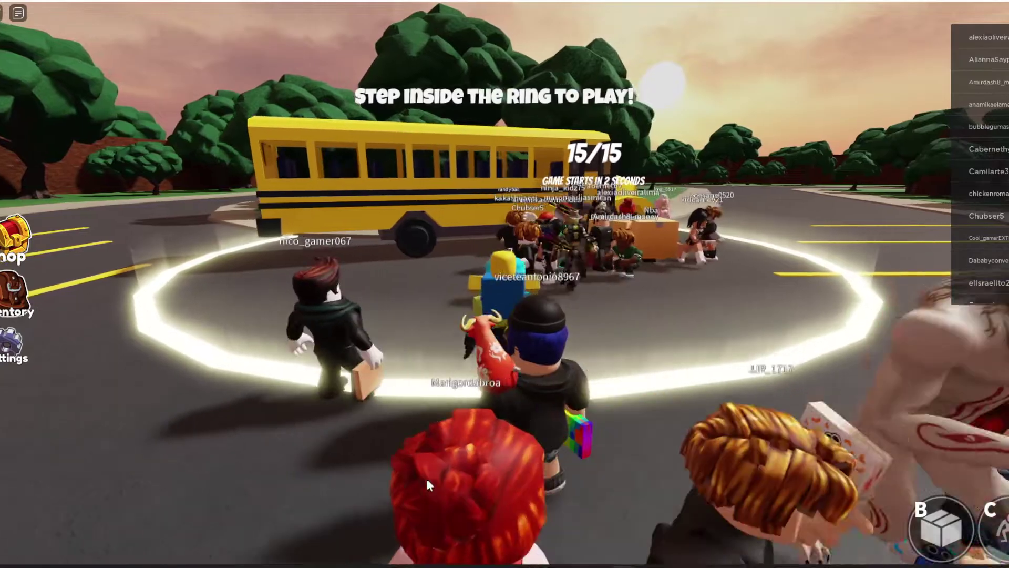
pyautogui.press('d')
pyautogui.press('a')
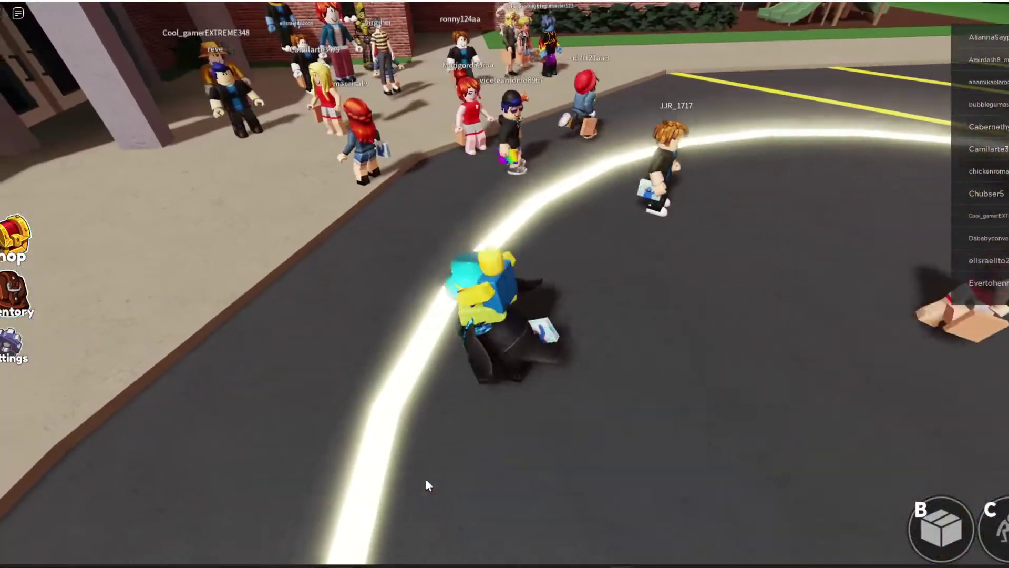
pyautogui.press('w')
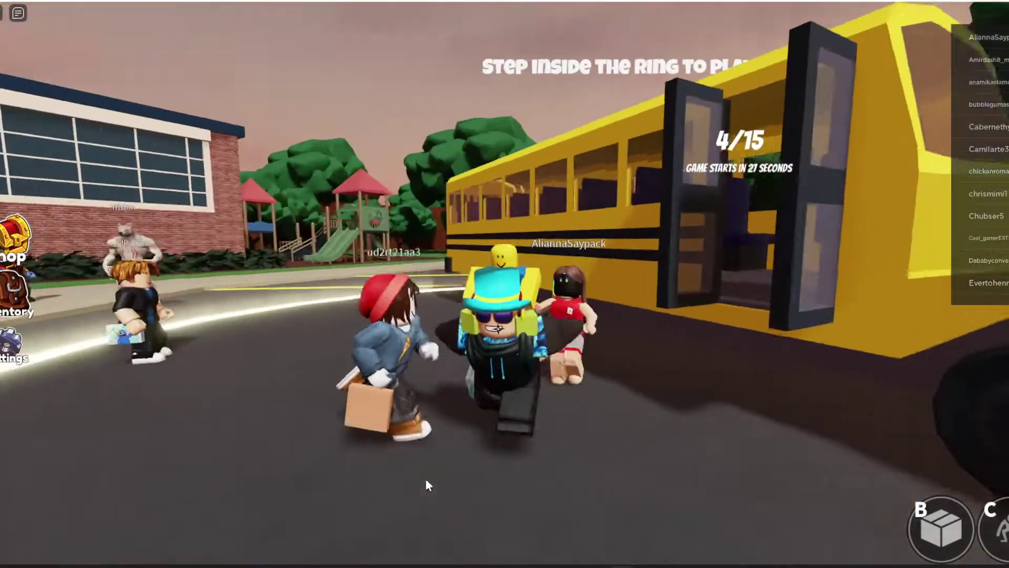
pyautogui.press('w')
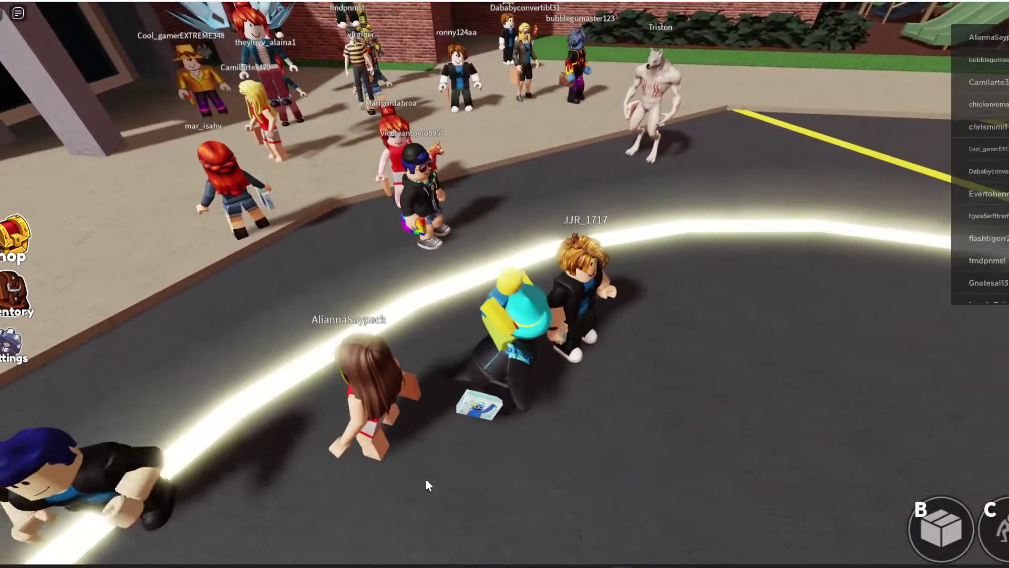
pyautogui.press('w')
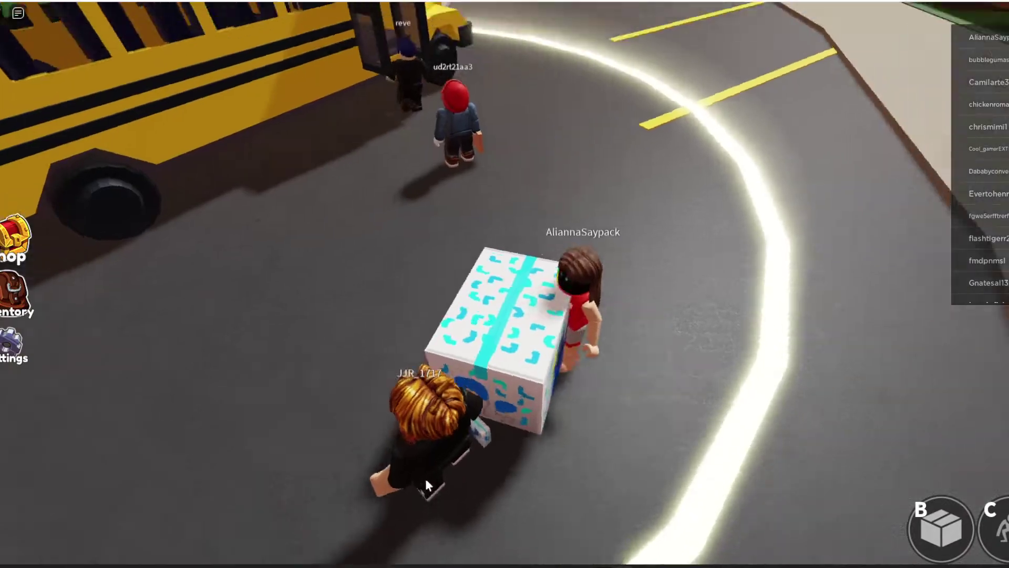
pyautogui.scroll(3, 424, 478)
pyautogui.press('w')
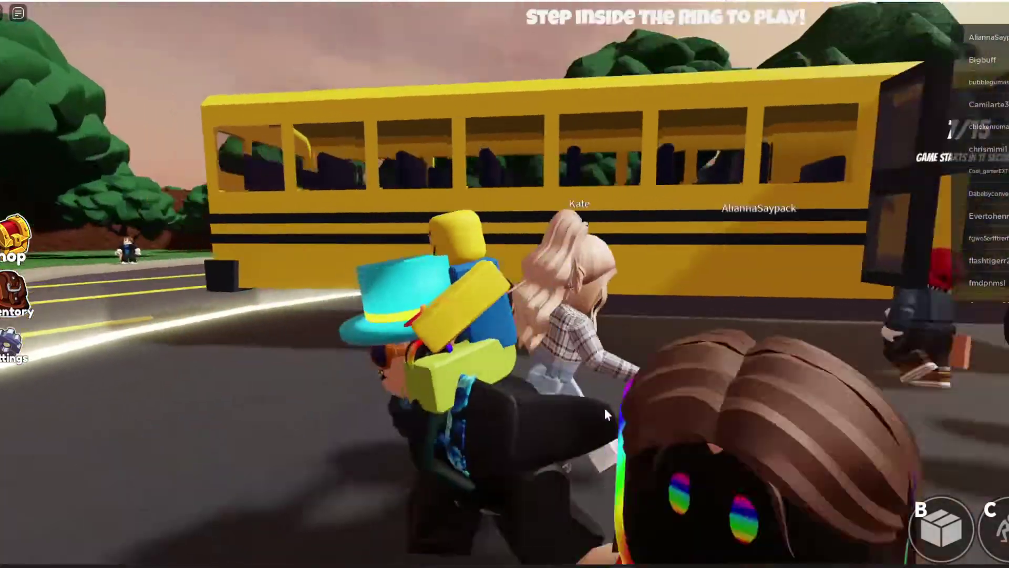
pyautogui.scroll(-3, 605, 408)
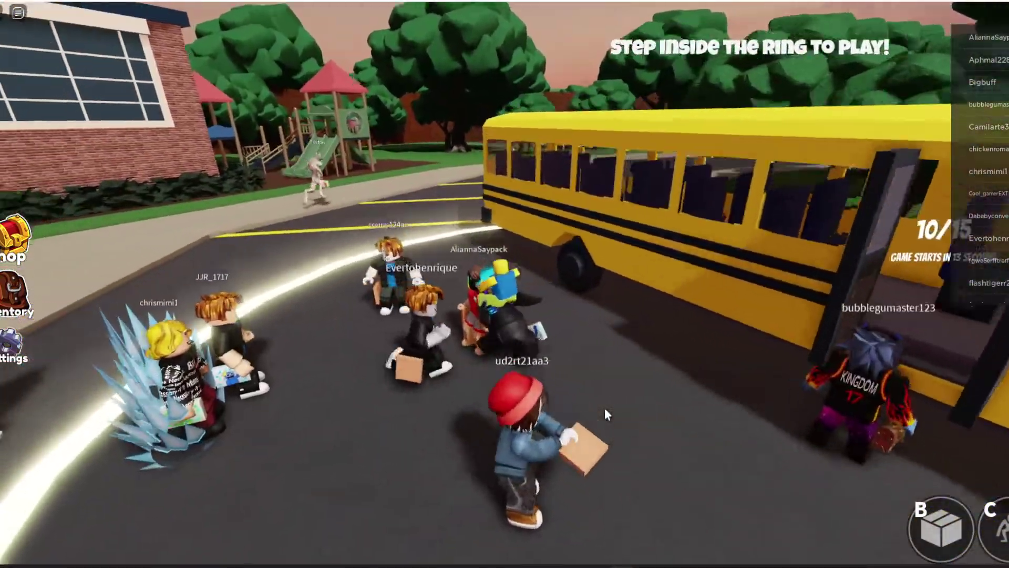
pyautogui.press('b')
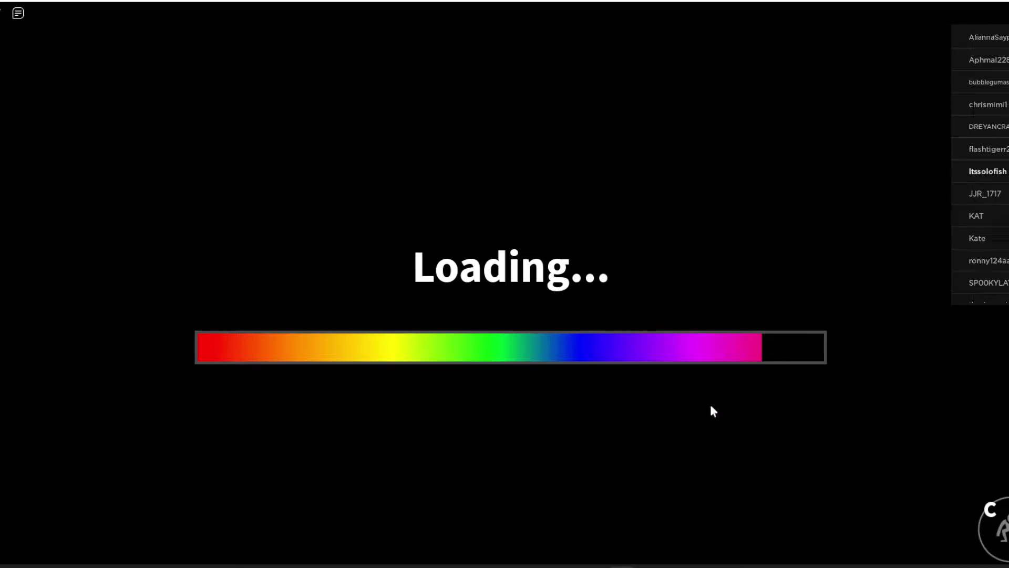
pyautogui.scroll(-1, 988, 214)
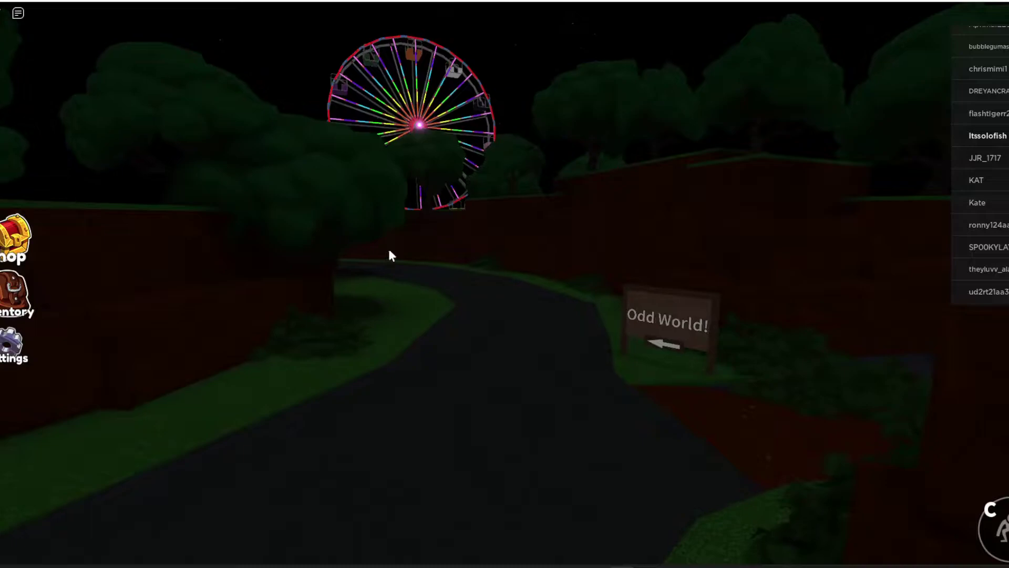
# After loading, walk along the park path toward the Odd World! sign into the starting room
pyautogui.press('w')
pyautogui.press('w')
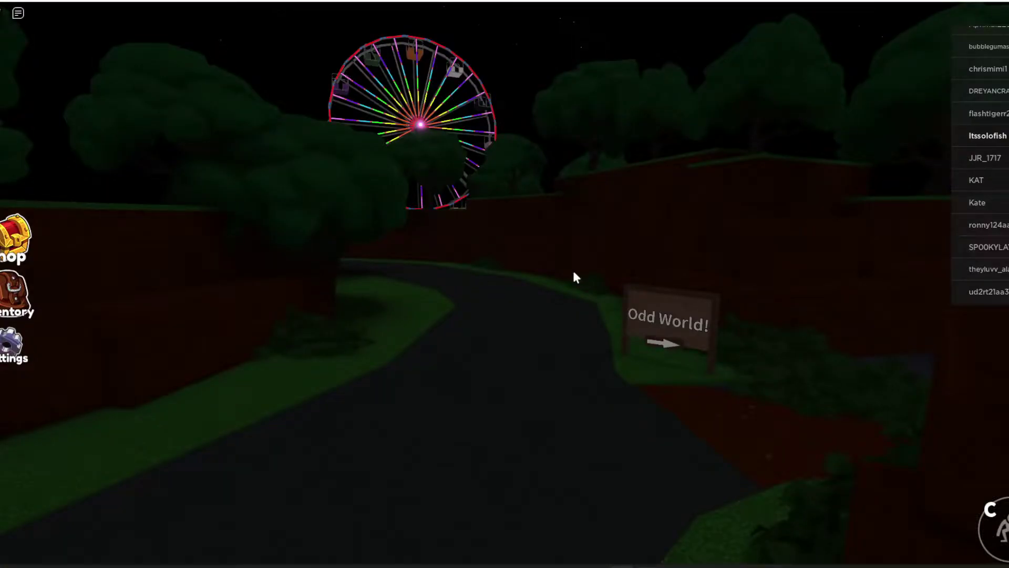
pyautogui.press('w')
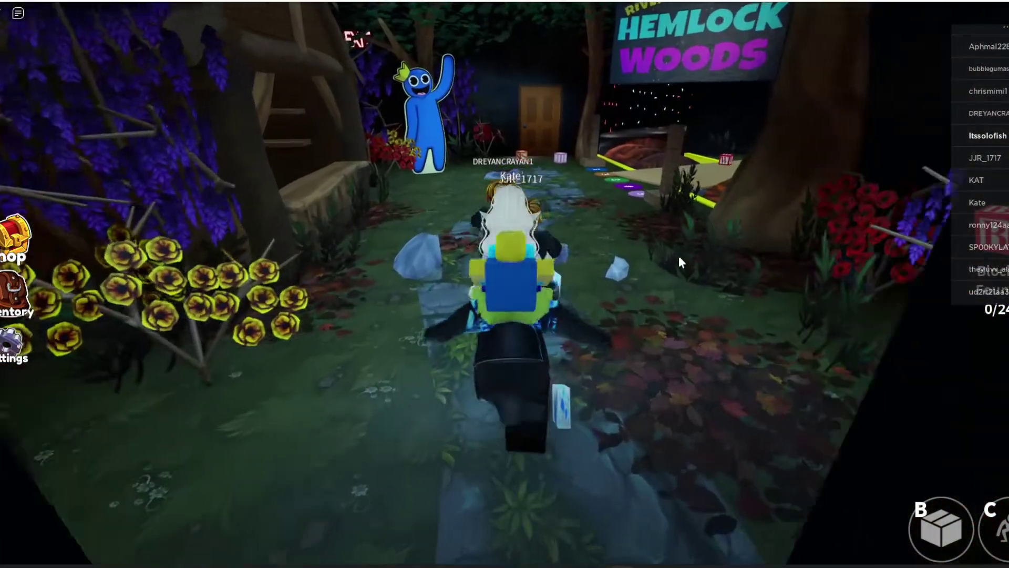
# Take the board path through the door, hallway and toy room into the display-shelf room
pyautogui.press('w')
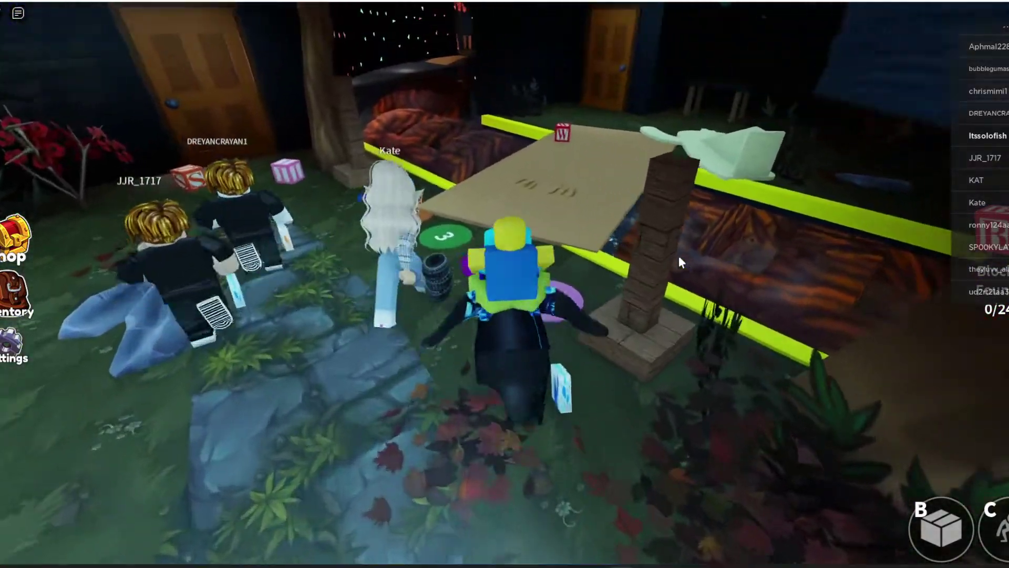
pyautogui.press('w')
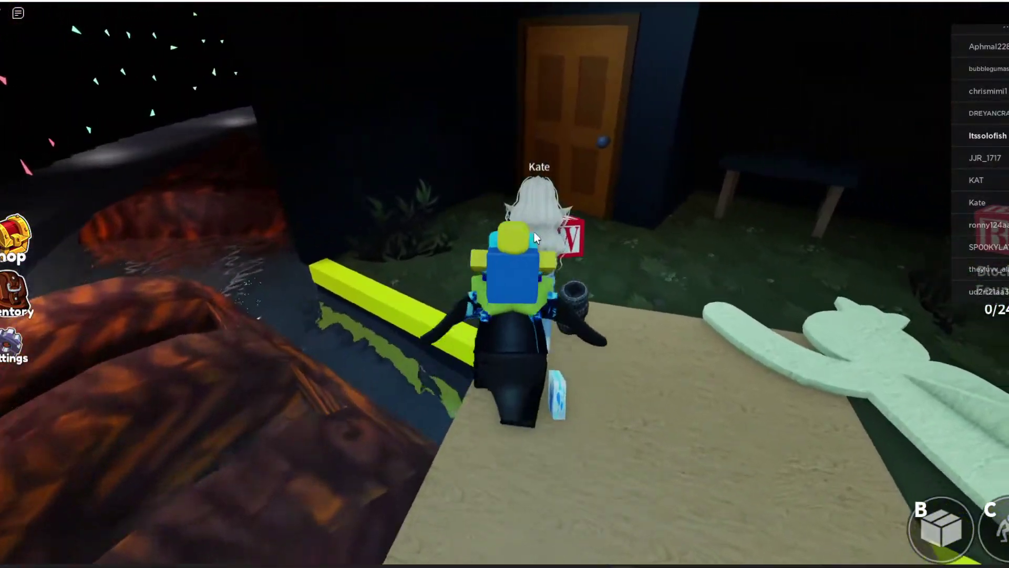
pyautogui.press('w')
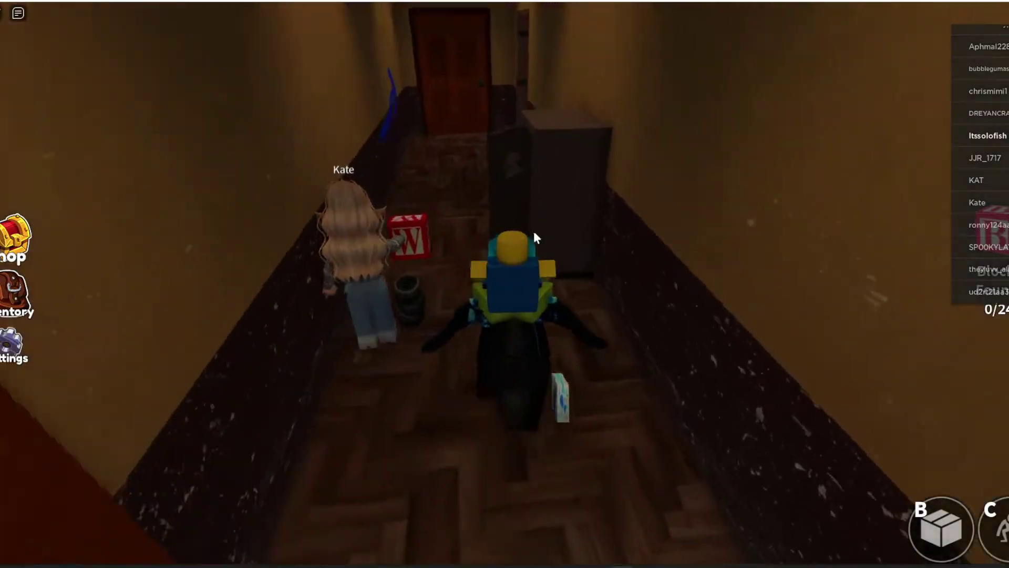
pyautogui.press('w')
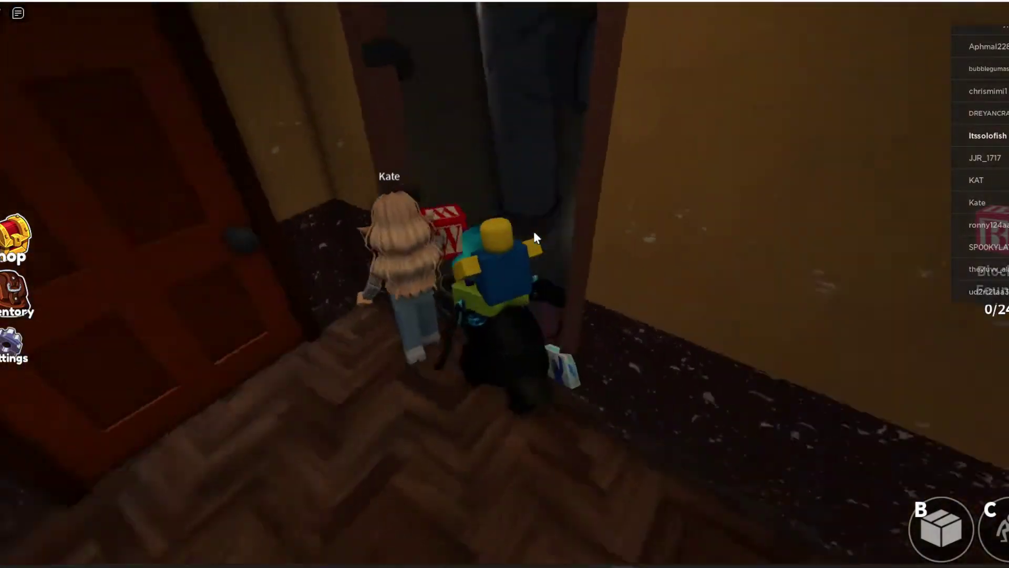
pyautogui.press('Left')
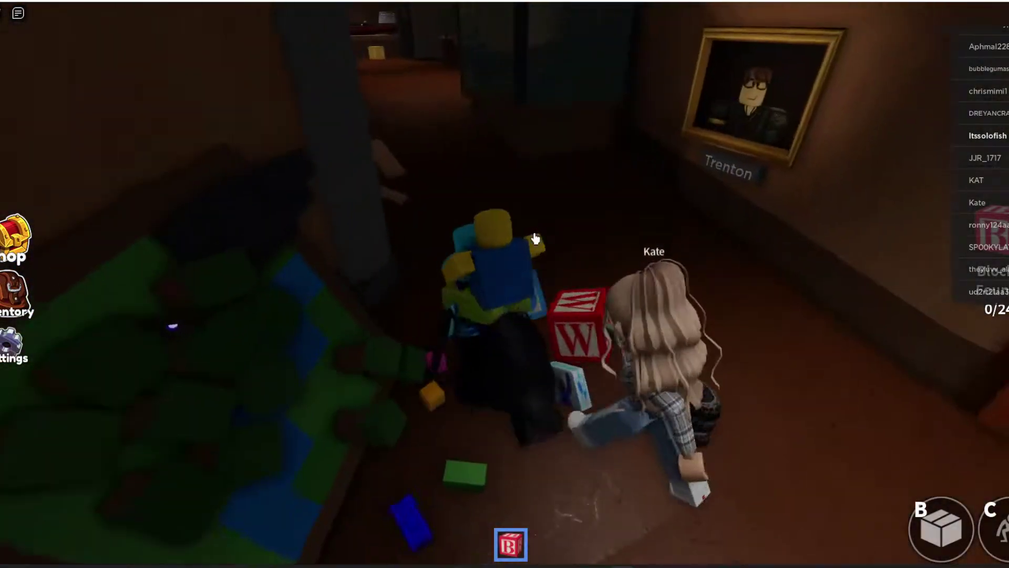
pyautogui.press('w')
pyautogui.press('w')
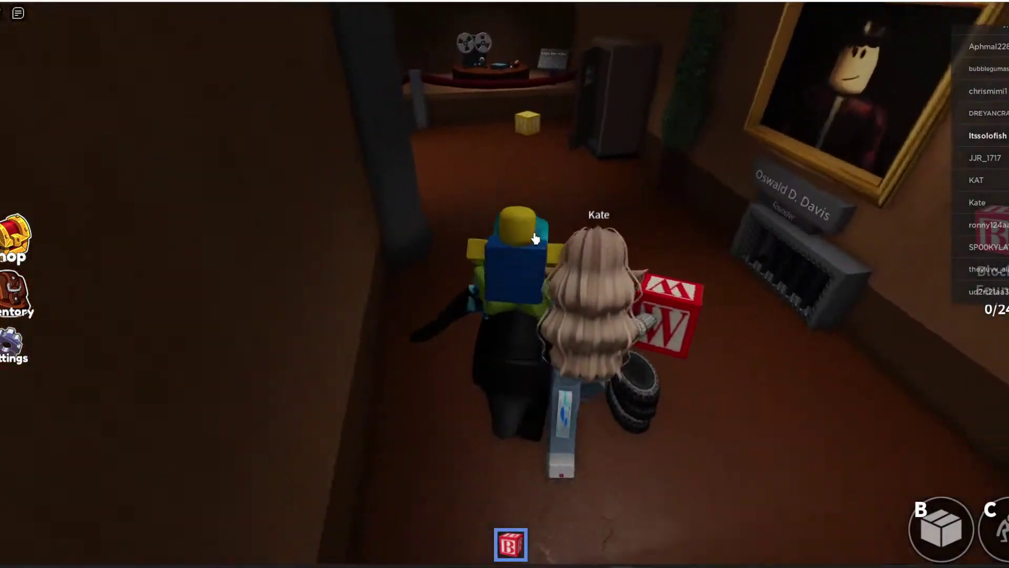
pyautogui.press('w')
# Climb the stairs, grab another block on the garden path, and drop the blocks at the table for 3/24
pyautogui.press('Left')
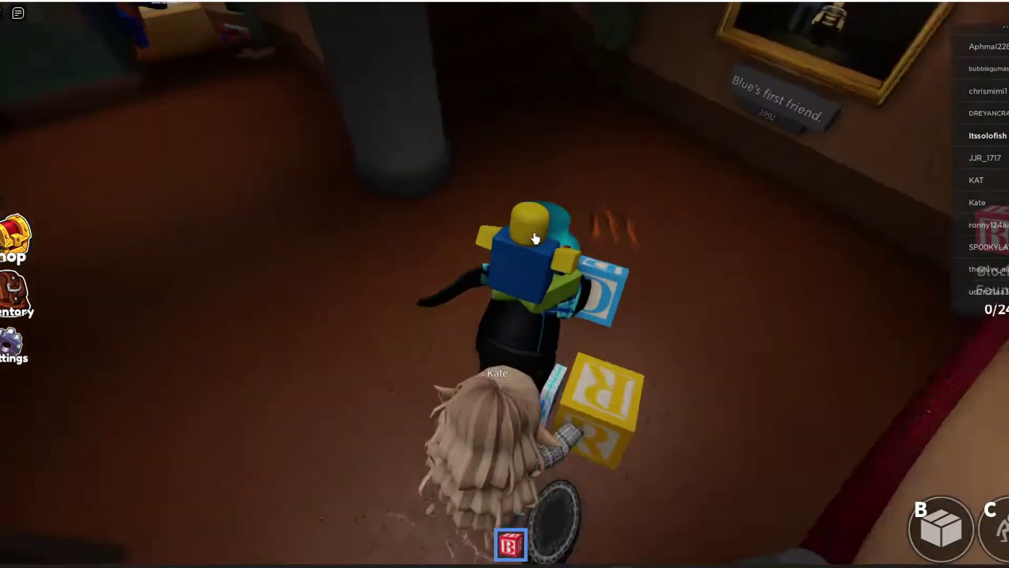
pyautogui.press('w')
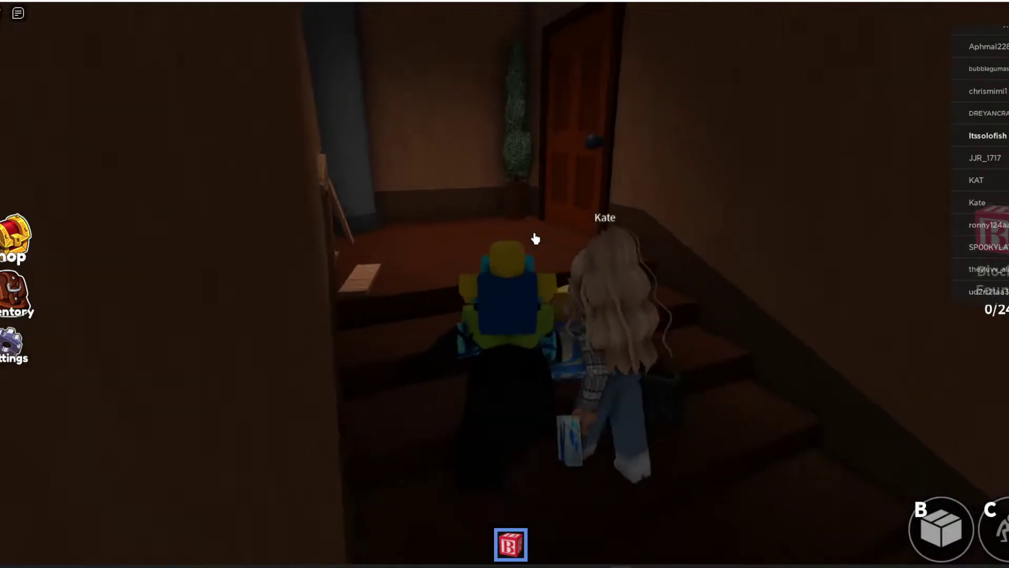
pyautogui.press('w')
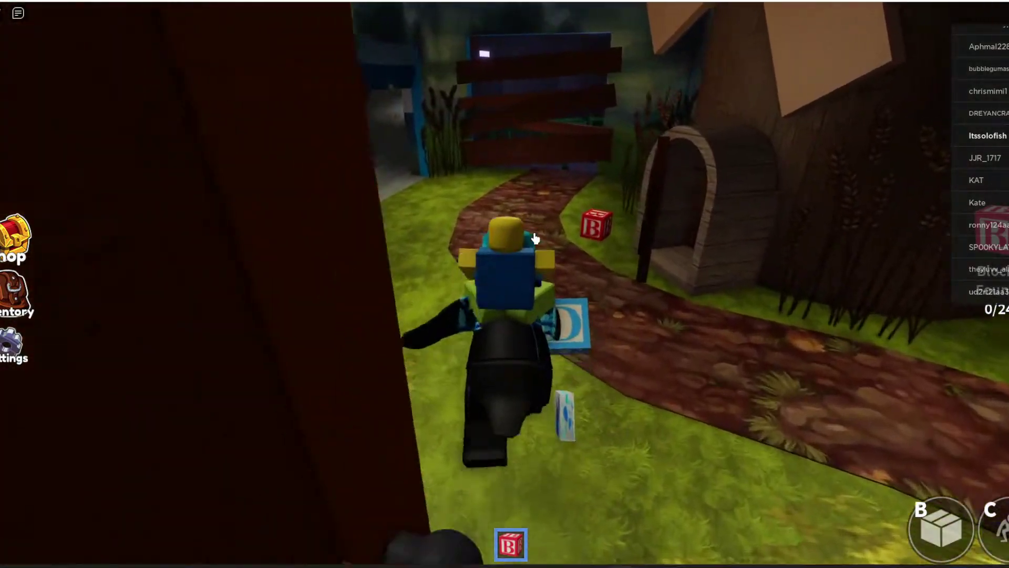
pyautogui.press('w')
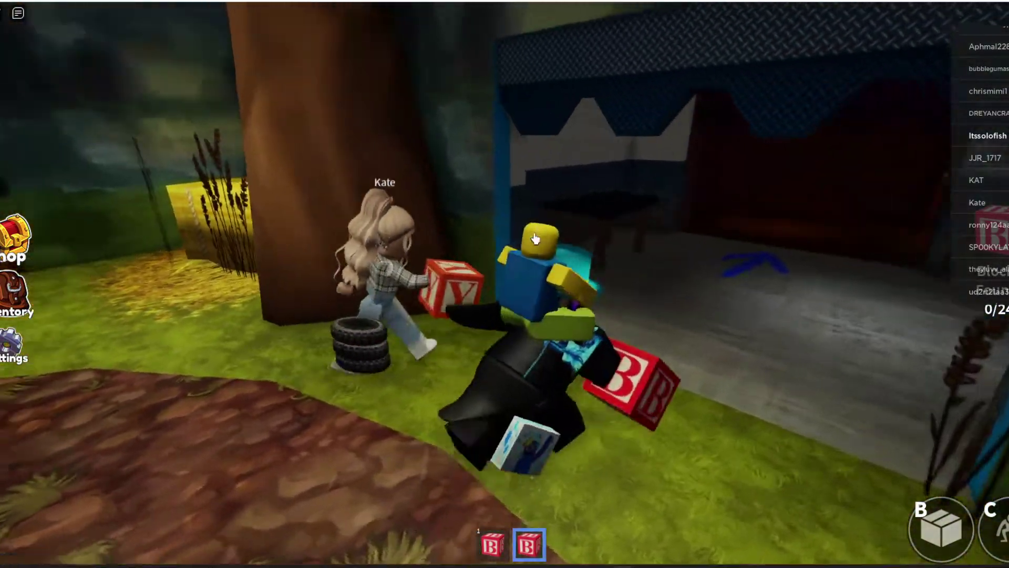
pyautogui.press('w')
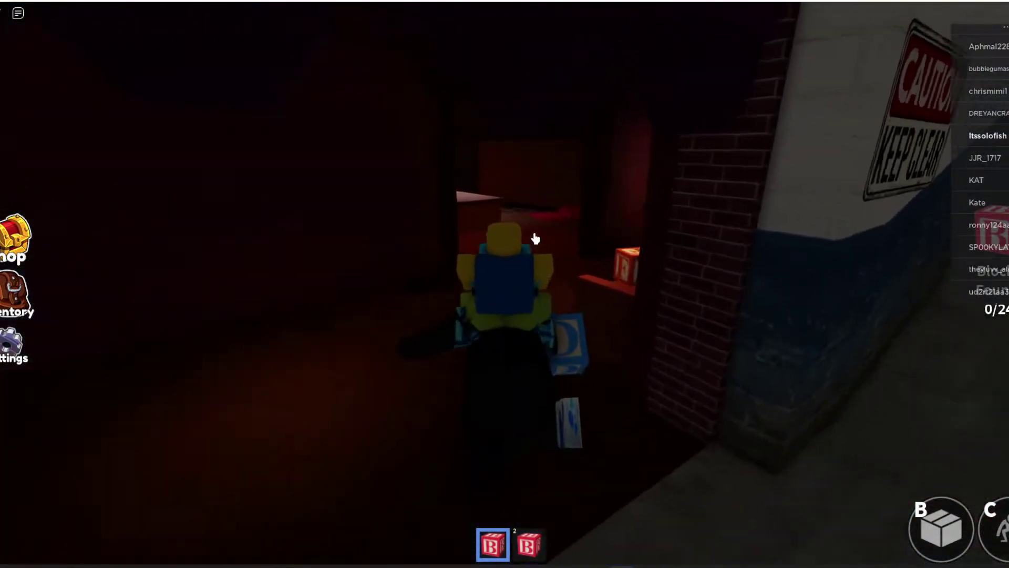
pyautogui.press('w')
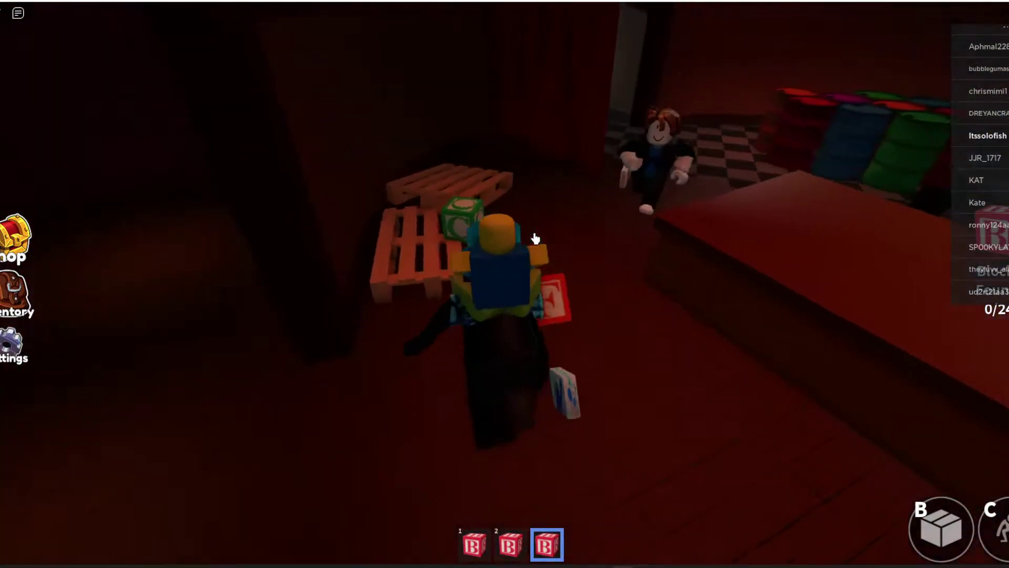
pyautogui.press('w')
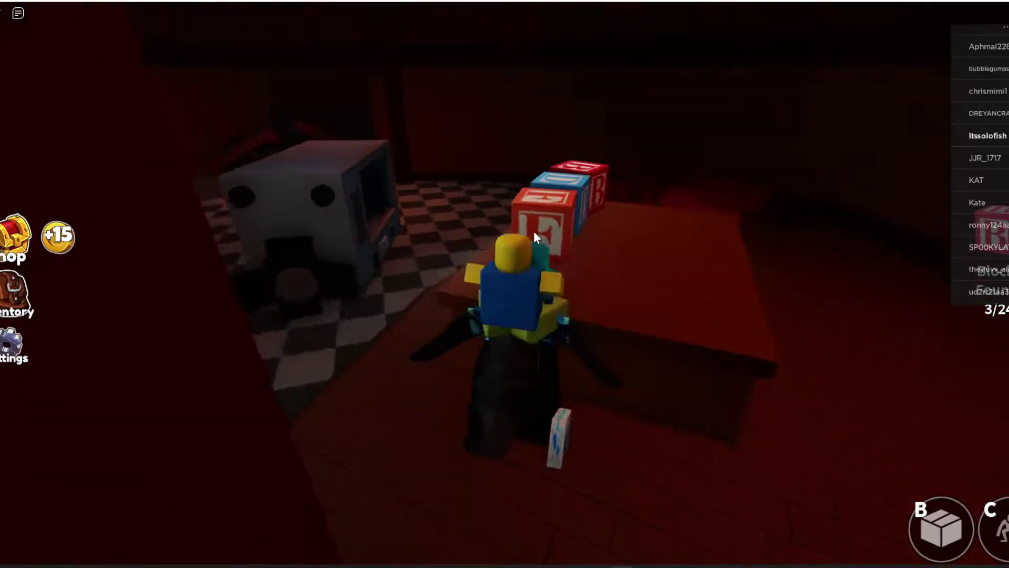
# Leave the table through the dark corridor and lit room, through the orange door into the forest room
pyautogui.press('a')
pyautogui.press('w')
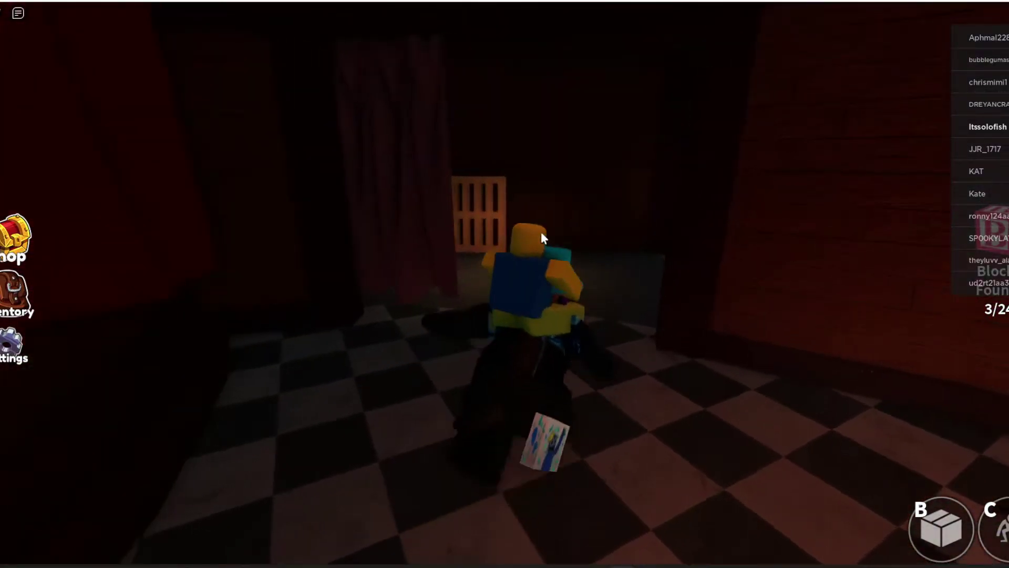
pyautogui.press('w')
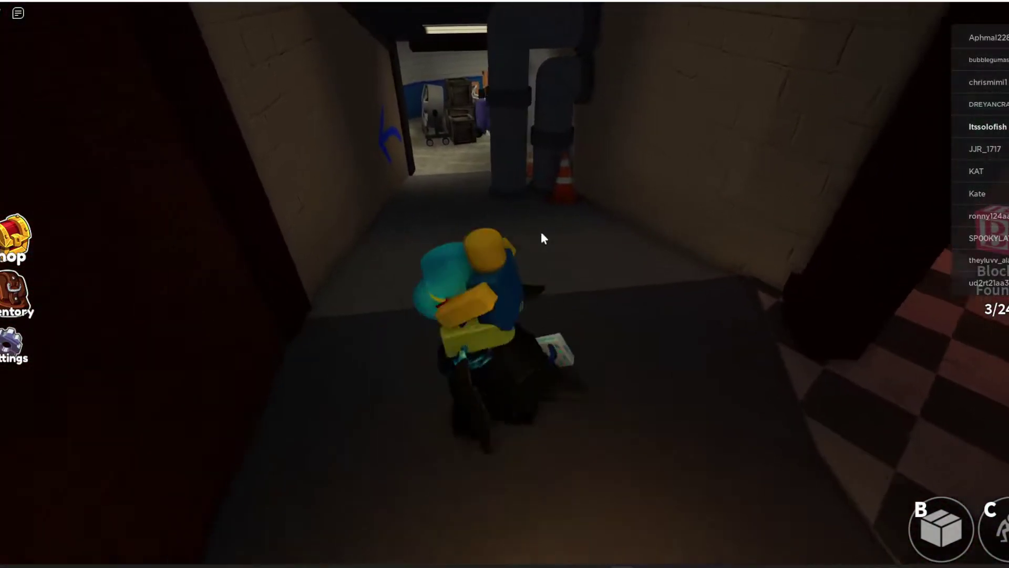
pyautogui.press('w')
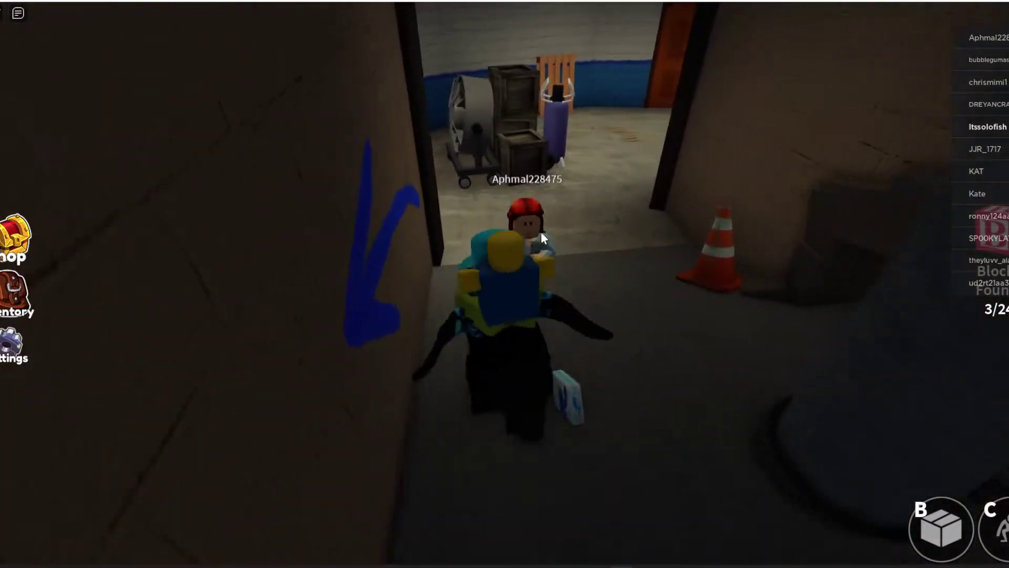
pyautogui.press('w')
pyautogui.press('a')
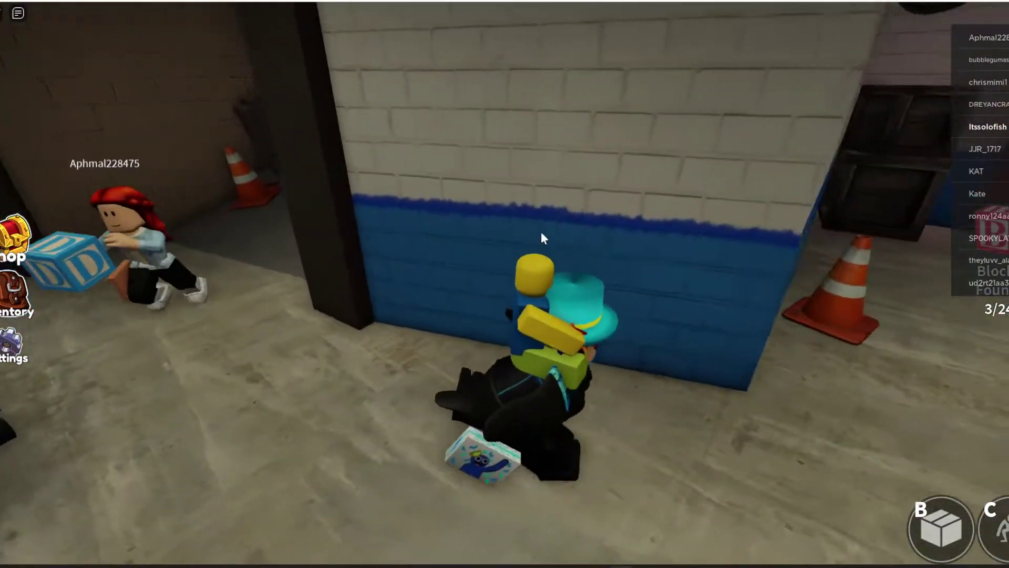
pyautogui.press('d')
pyautogui.press('w')
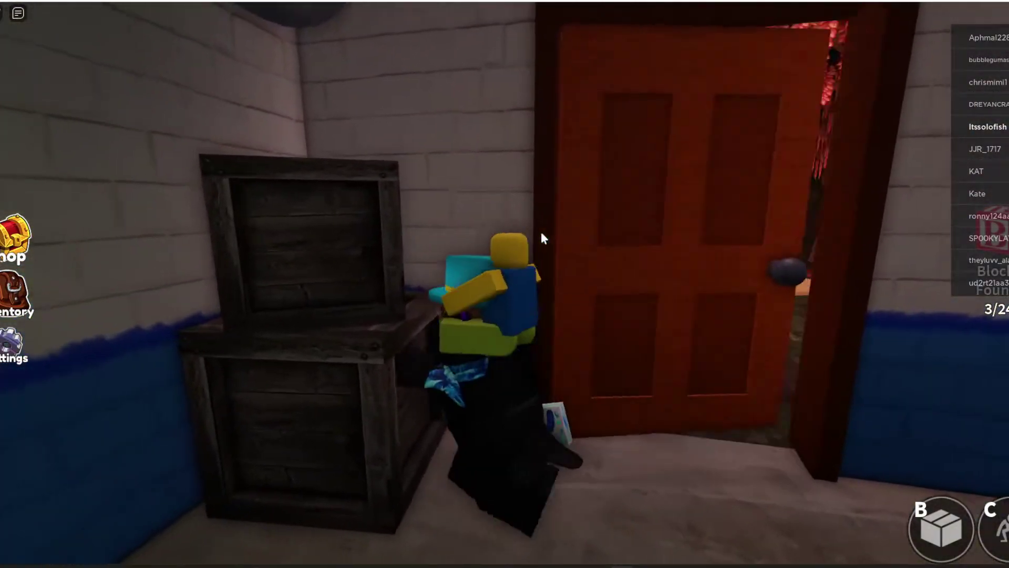
# Cross the forest to the grey corridor and come back through the orange door into the forest
pyautogui.press('a')
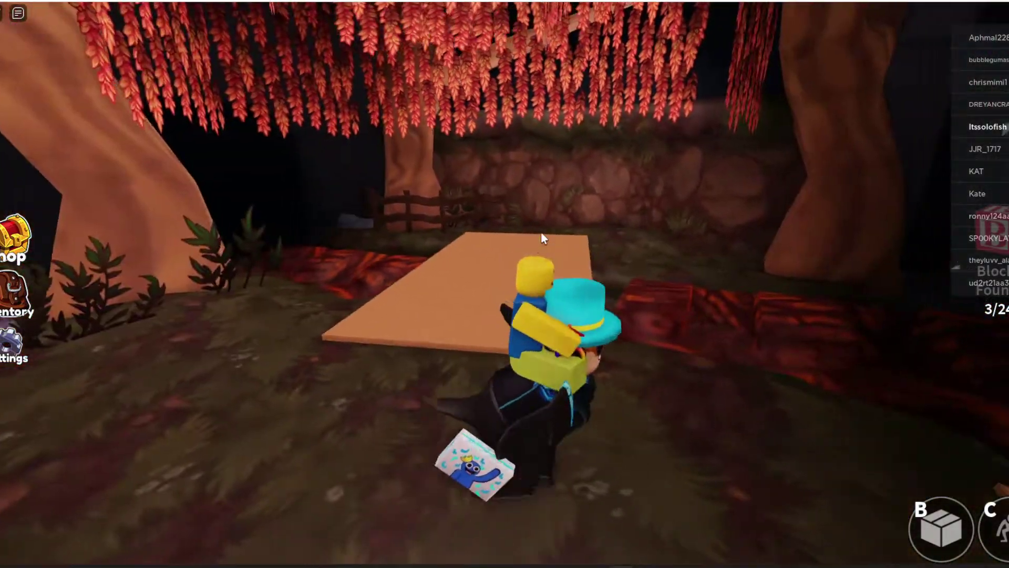
pyautogui.press('d')
pyautogui.press('w')
pyautogui.press('w')
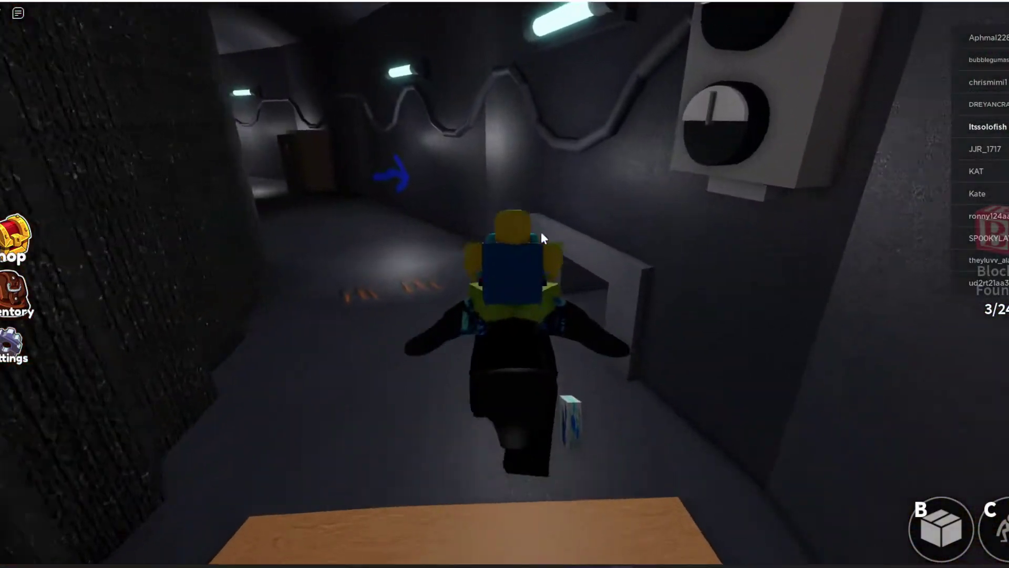
pyautogui.press('d')
pyautogui.press('a')
pyautogui.press('w')
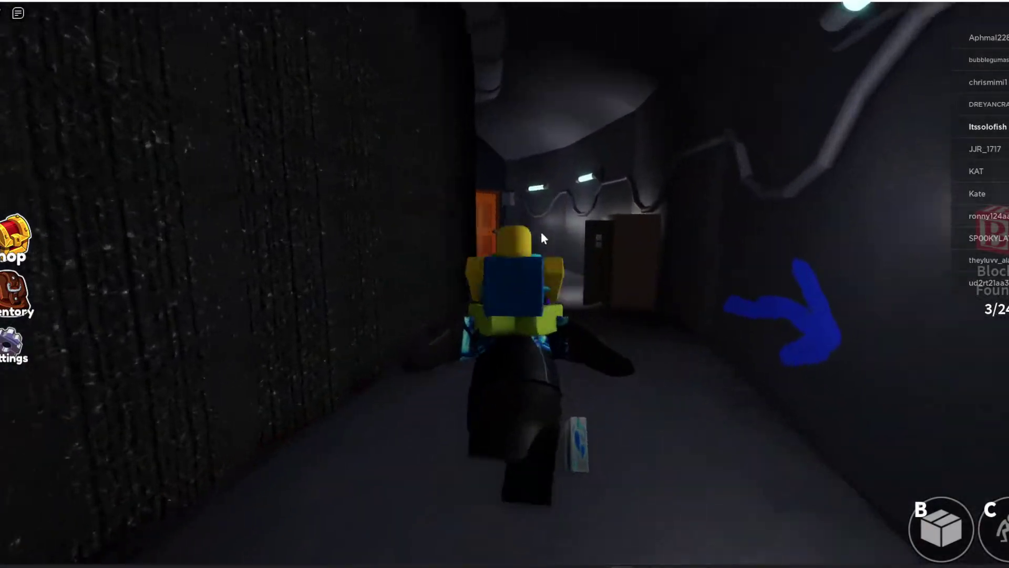
pyautogui.press('w')
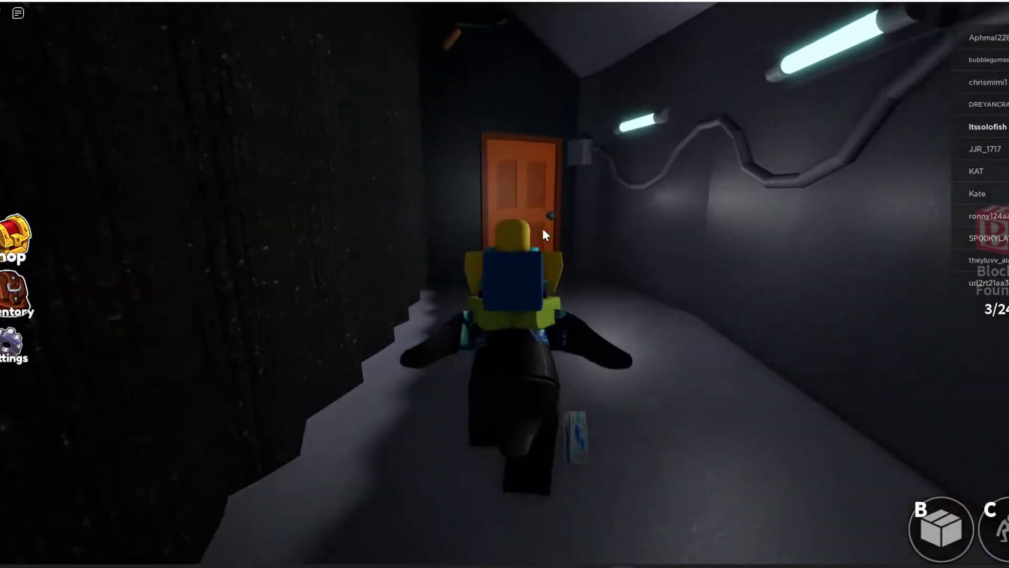
pyautogui.press('w')
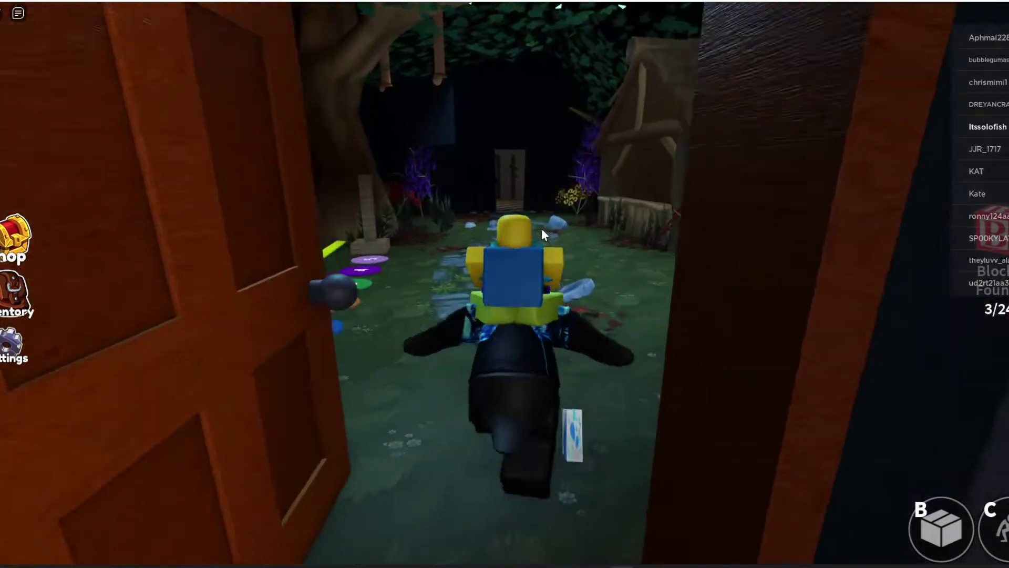
# Follow the plank through the hallway and portrait room, up the stairs, and out to the dirt path
pyautogui.press('w')
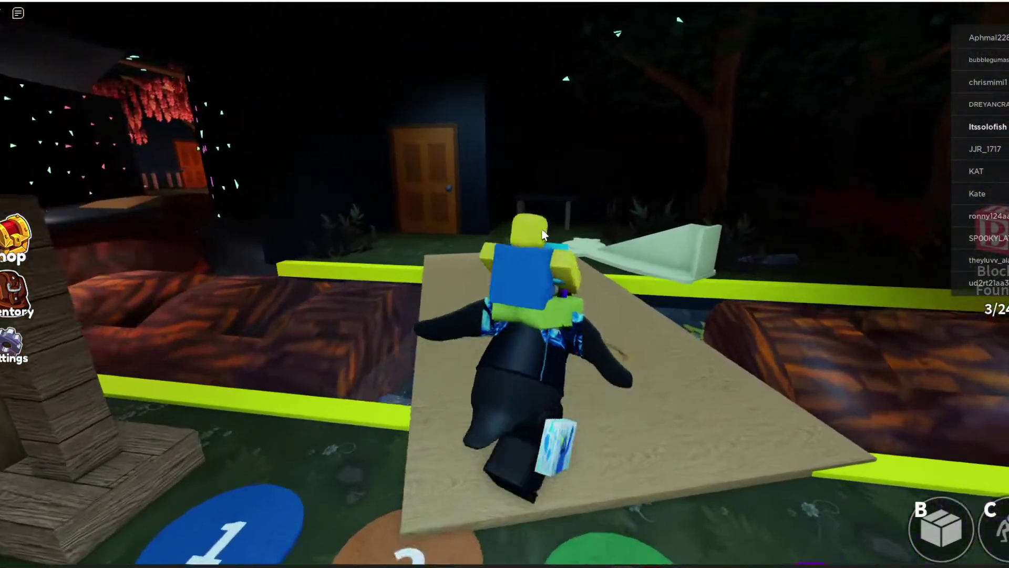
pyautogui.press('w')
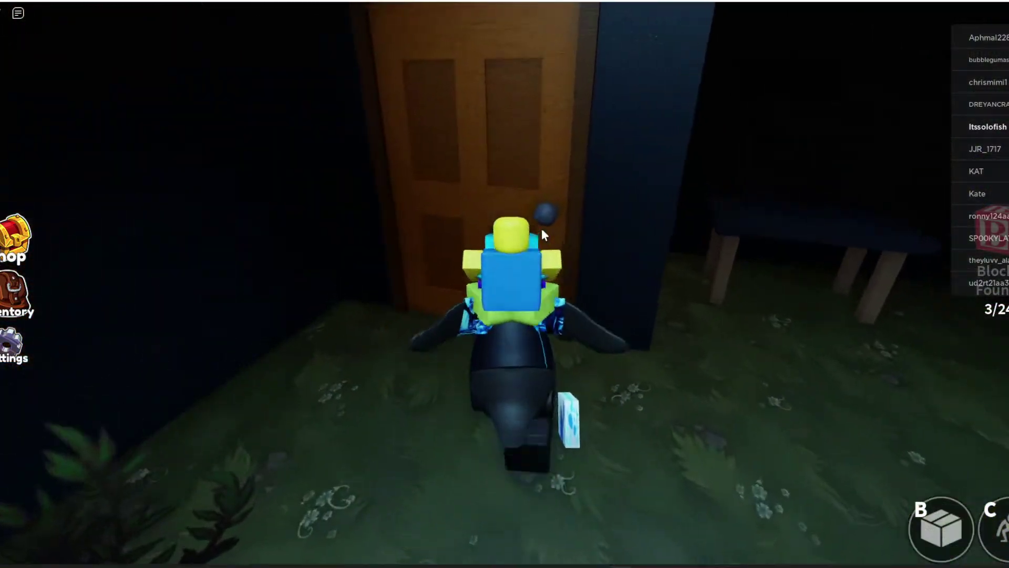
pyautogui.press('w')
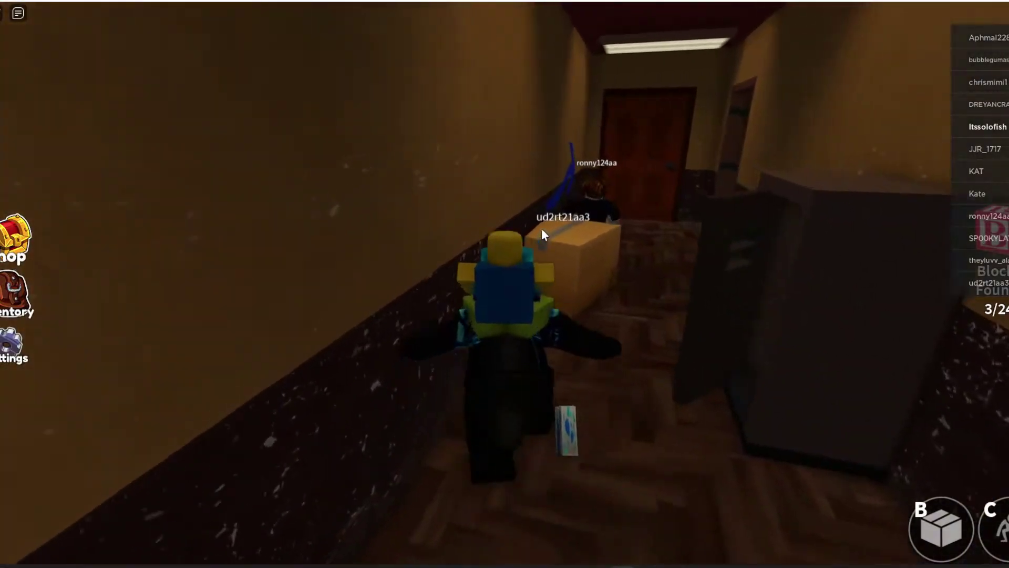
pyautogui.press('w')
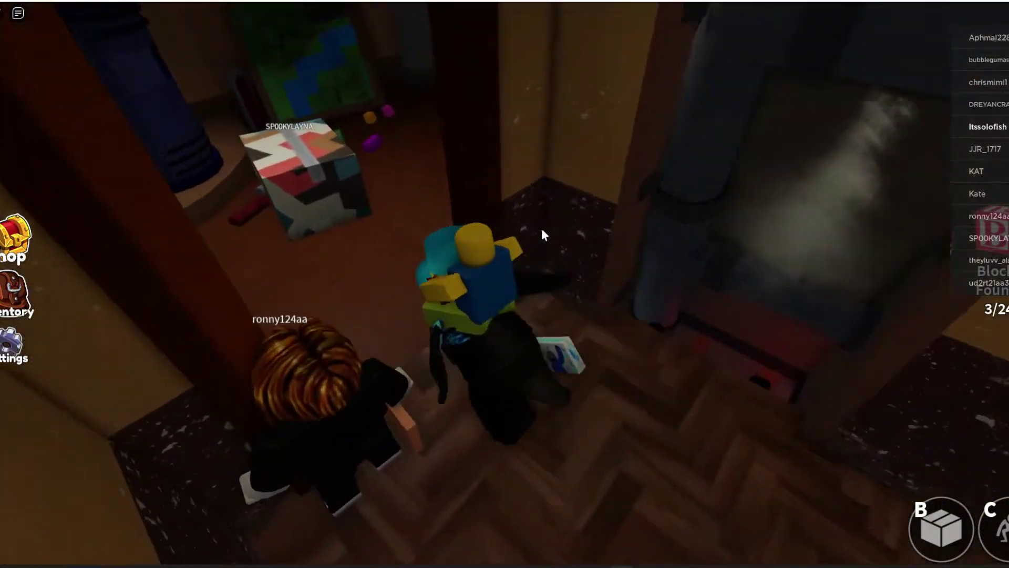
pyautogui.press('w')
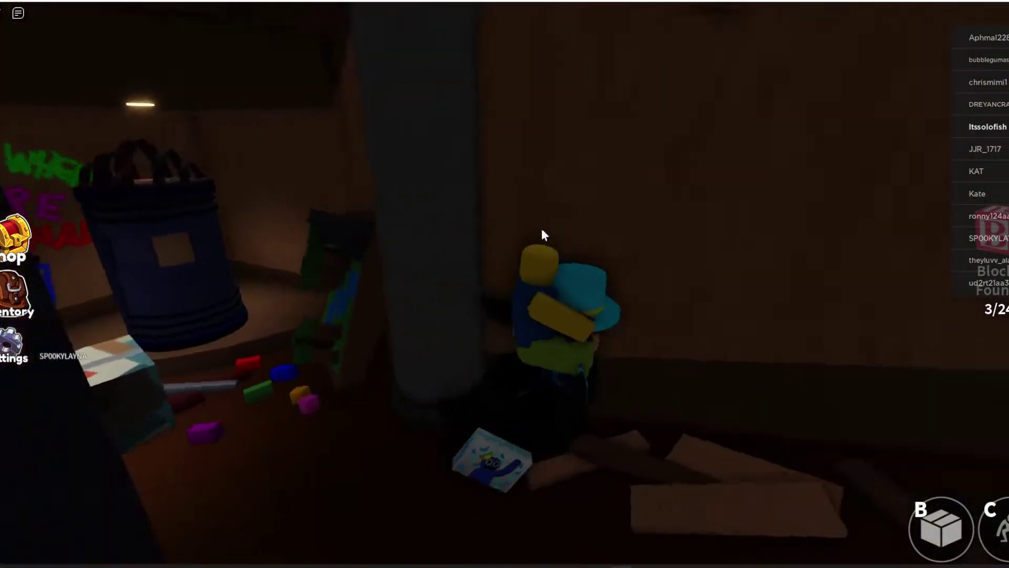
pyautogui.press('w')
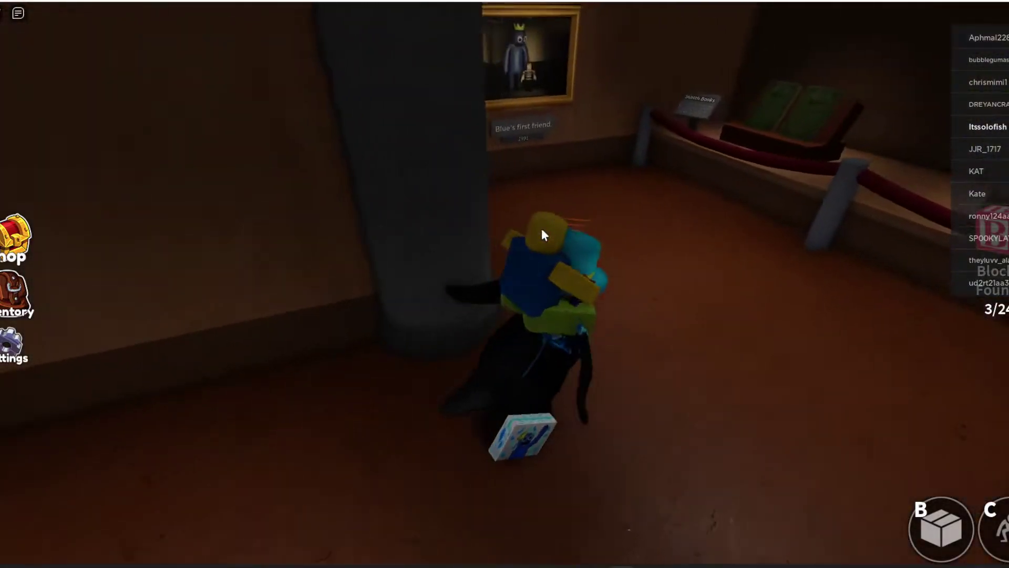
pyautogui.press('w')
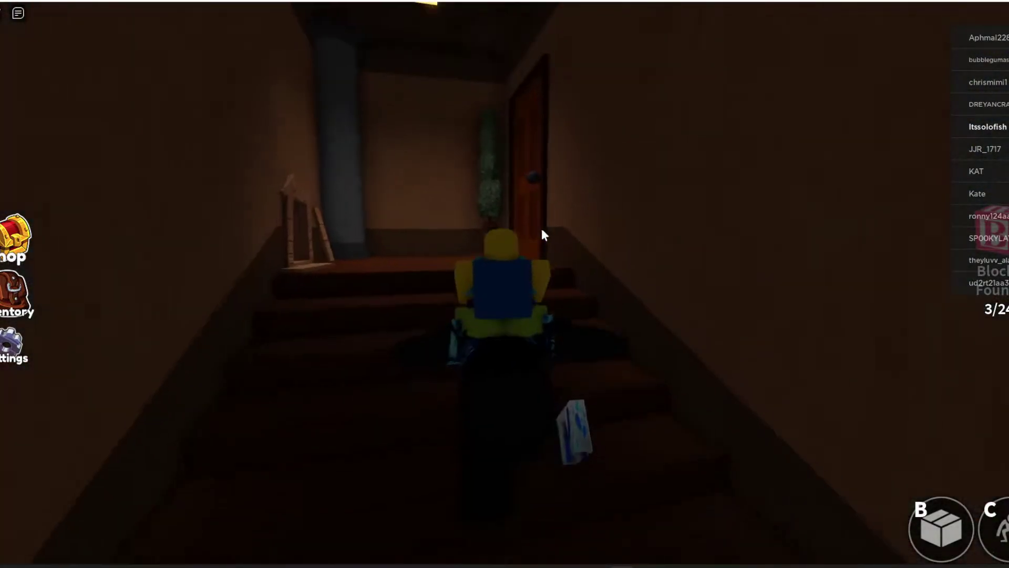
pyautogui.press('w')
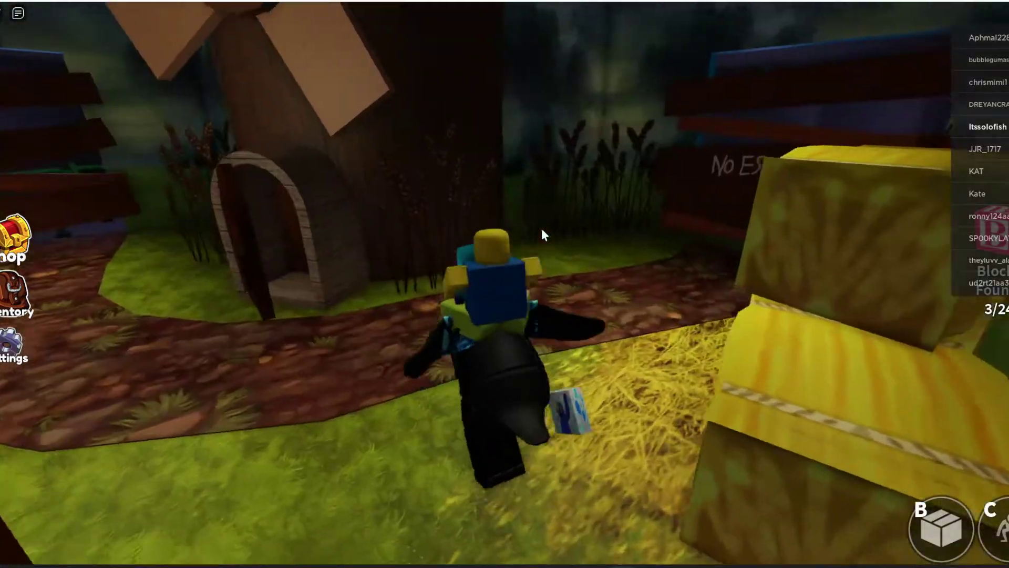
pyautogui.press('w')
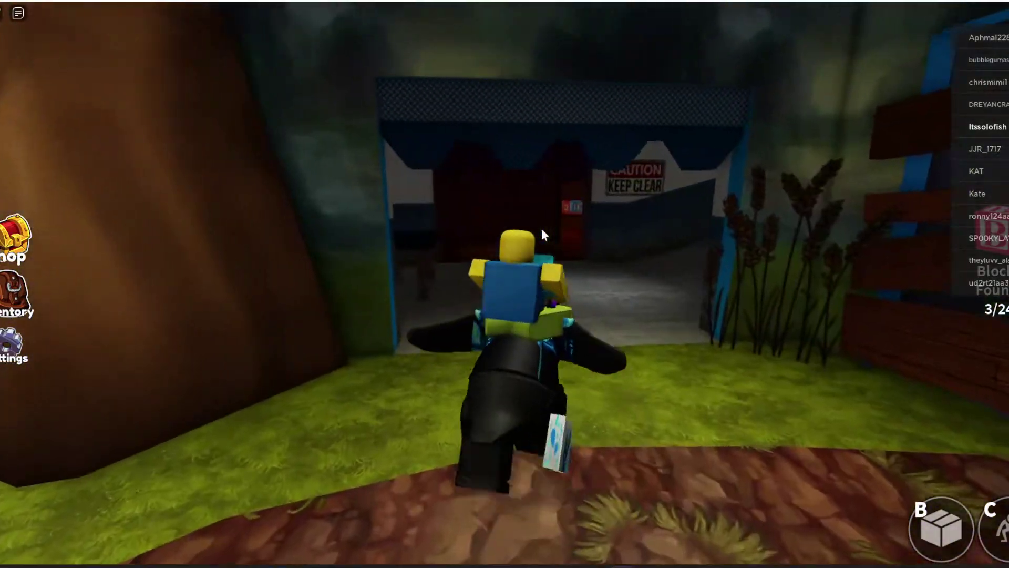
# Pass the theater into the corridor, hide as a box while moving, then drop the disguise at the workshop
pyautogui.press('a')
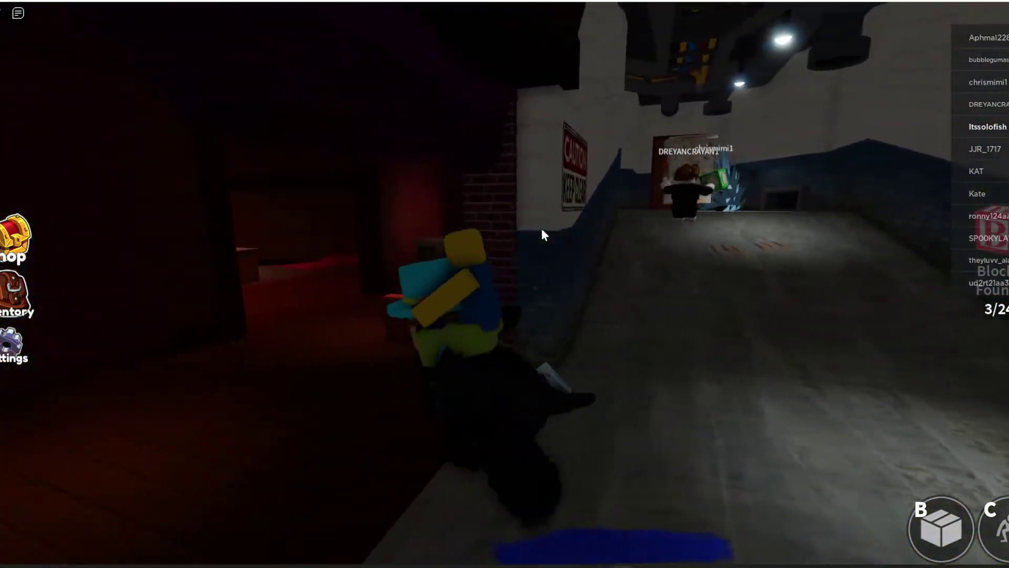
pyautogui.press('w')
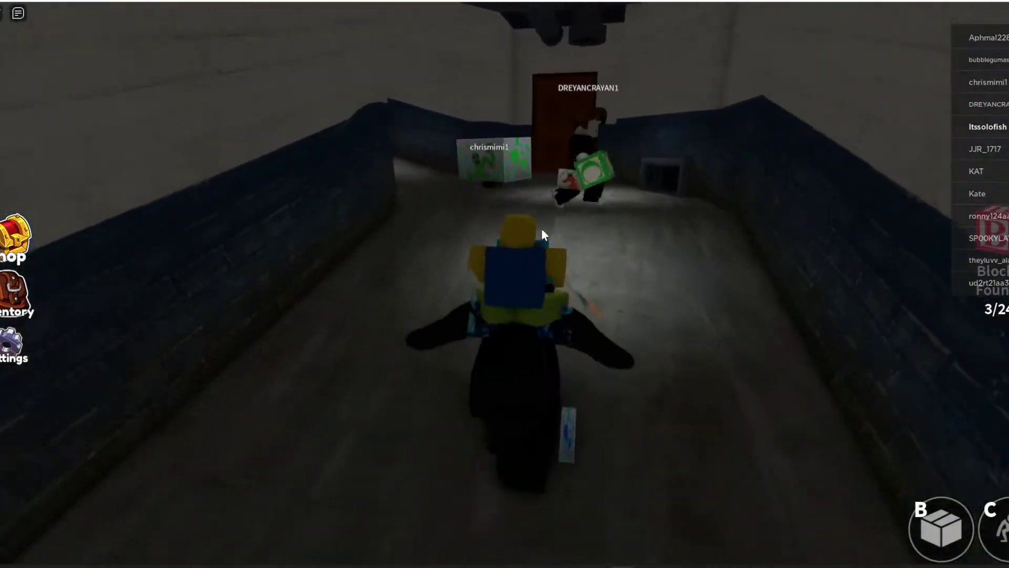
pyautogui.press('w')
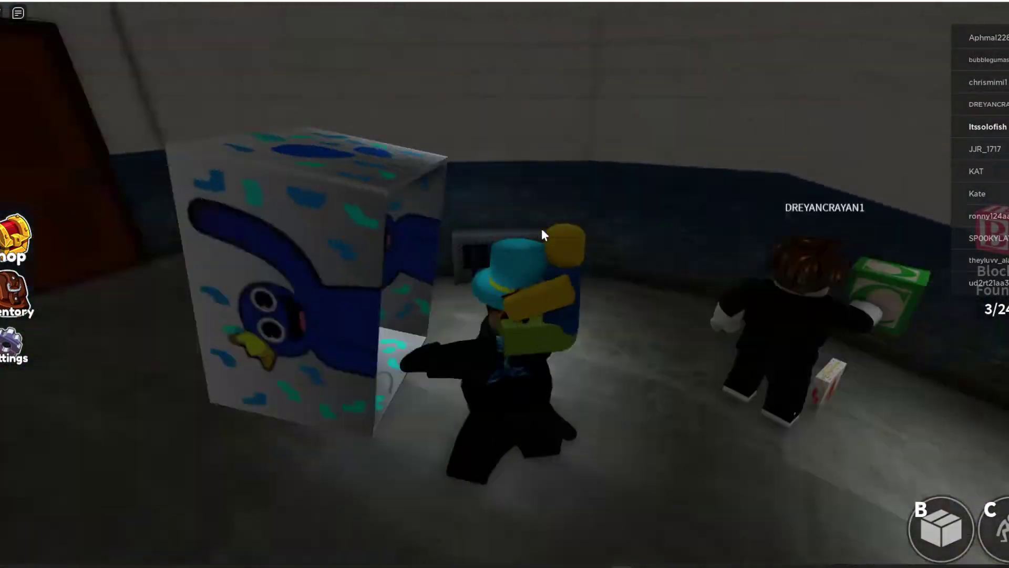
pyautogui.press('b')
pyautogui.press('w')
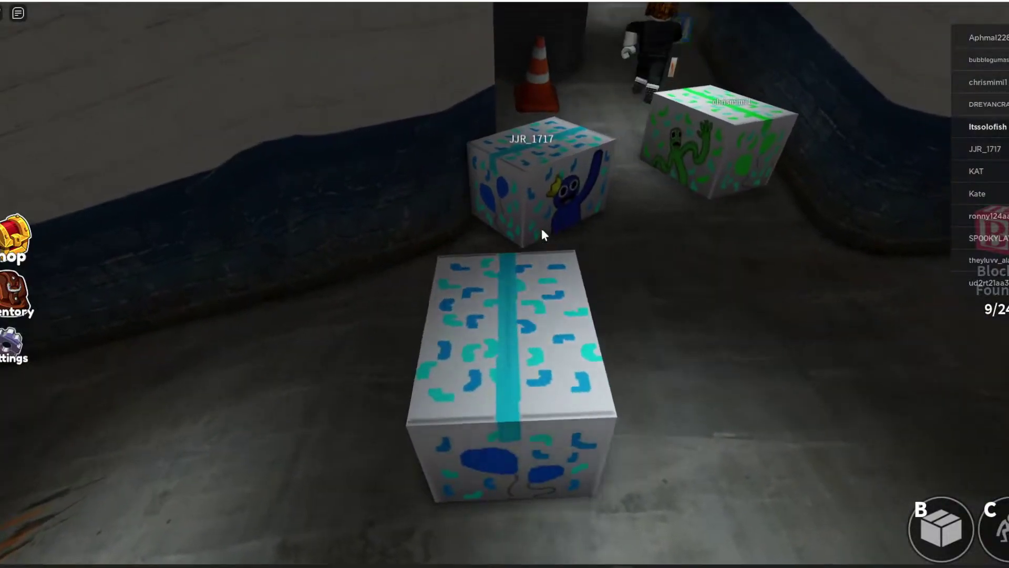
pyautogui.press('b')
pyautogui.press('w')
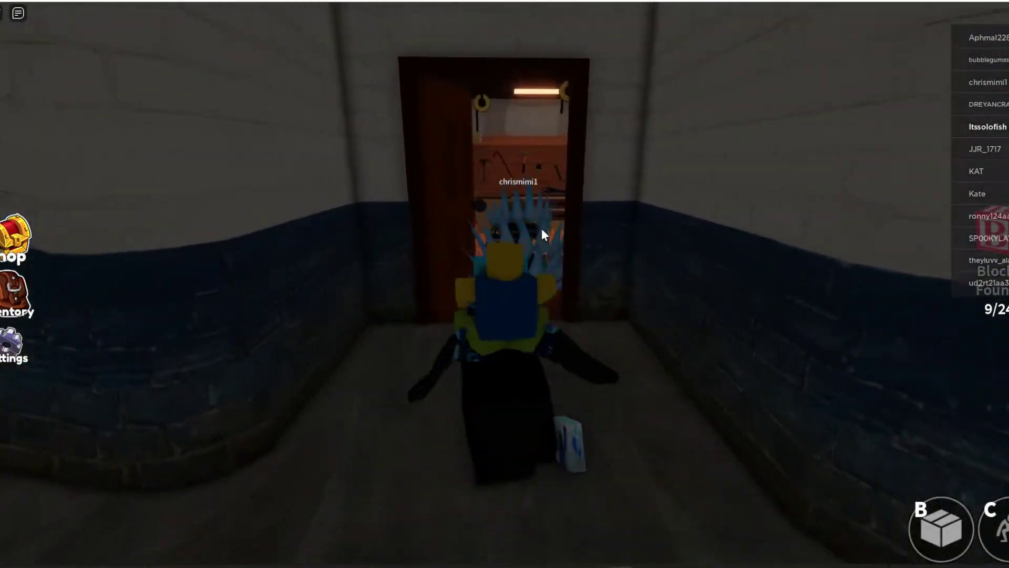
# Cross the workshop, crawl the corridor to the brick room, and cross the grassy bridge to the stone area
pyautogui.press('w')
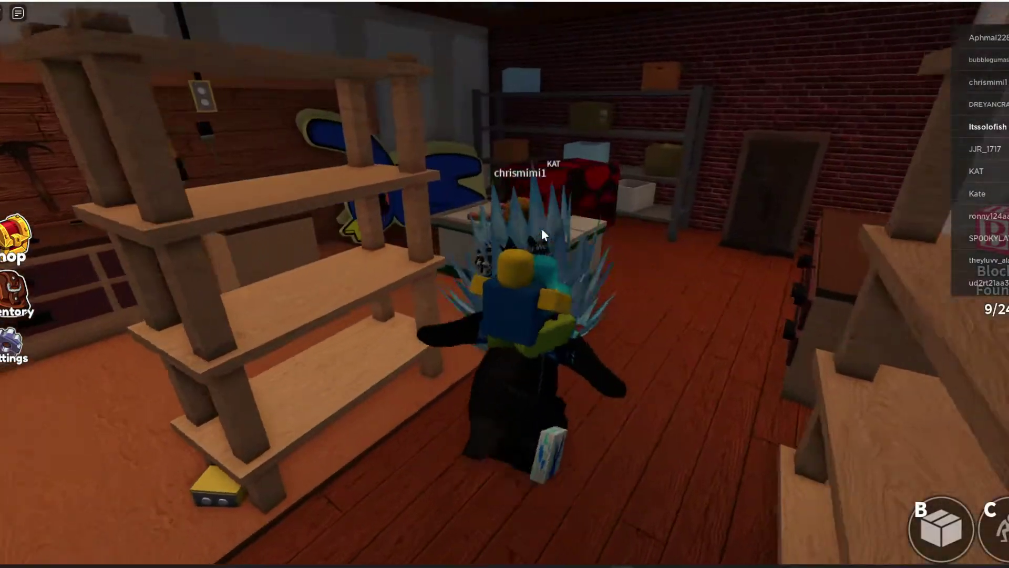
pyautogui.press('w')
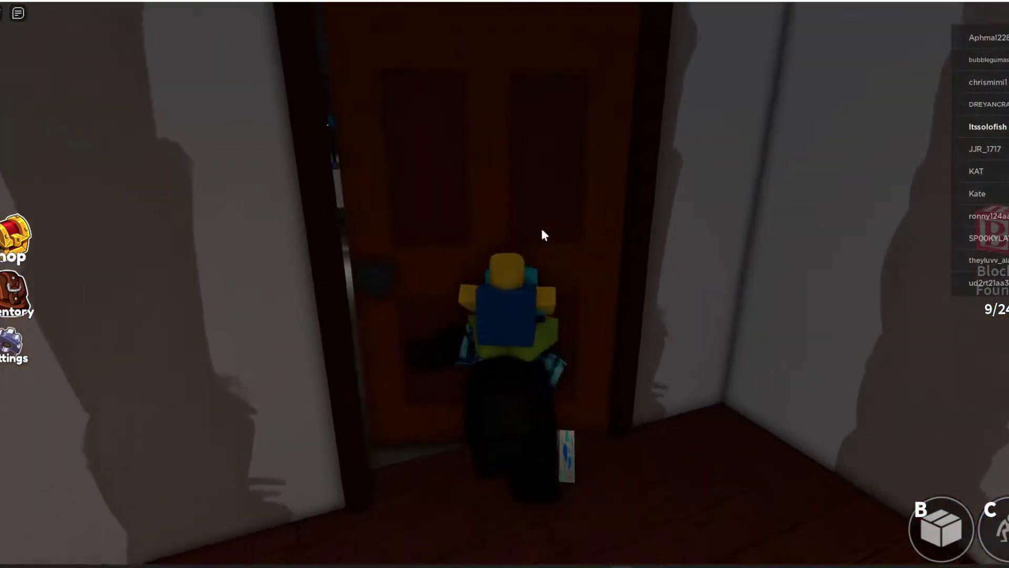
pyautogui.press('w')
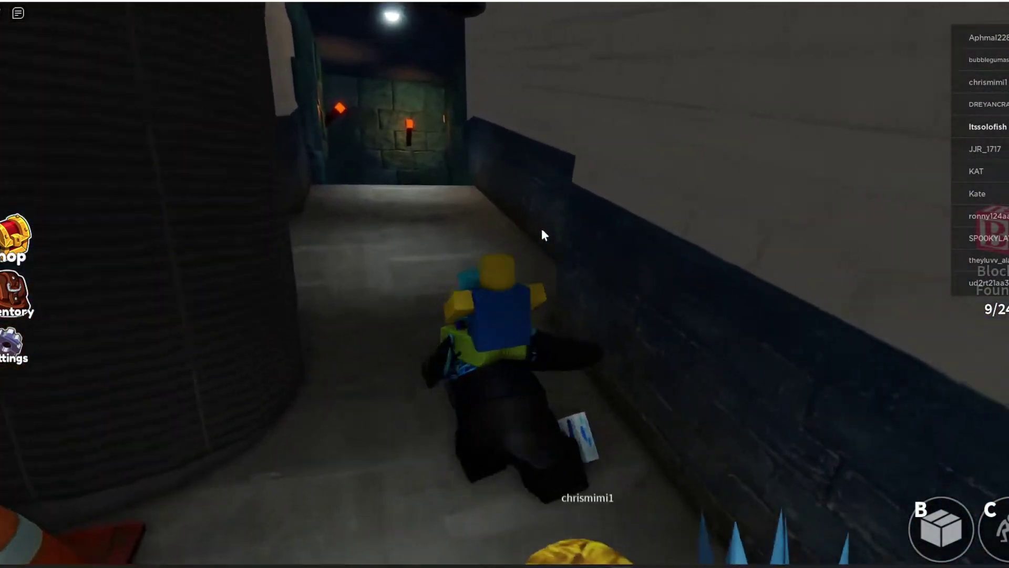
pyautogui.press('w')
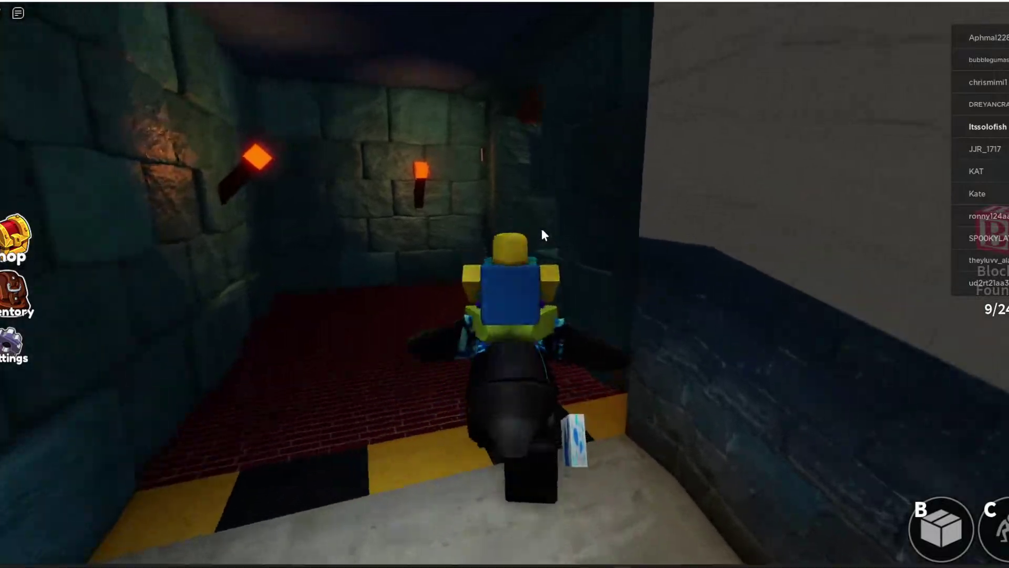
pyautogui.press('w')
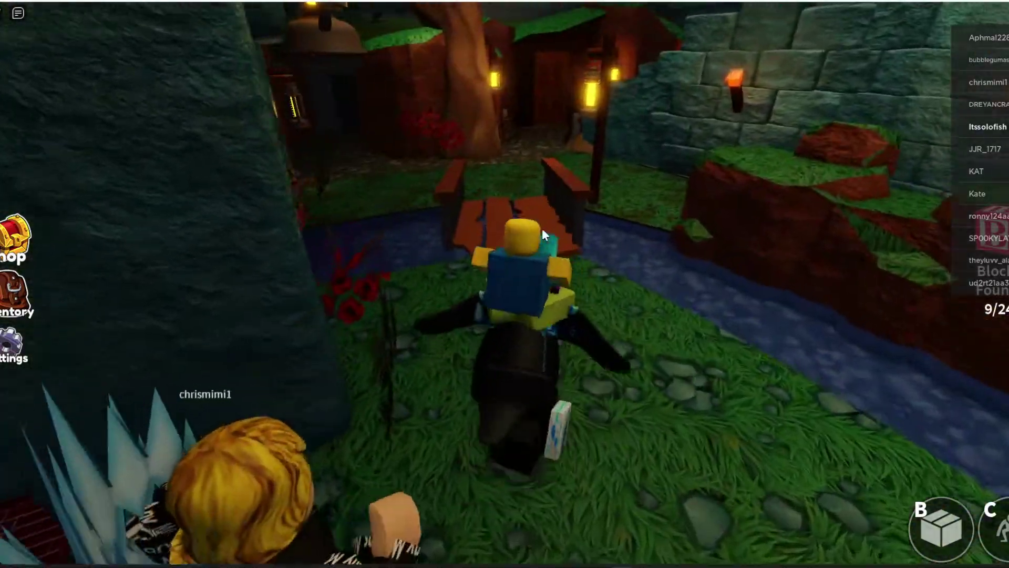
pyautogui.press('w')
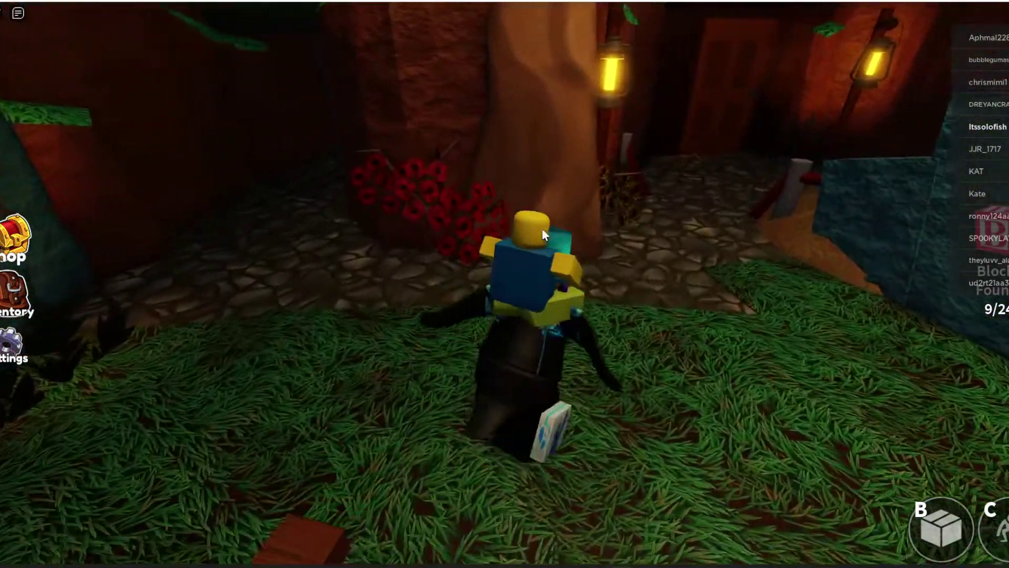
pyautogui.press('w')
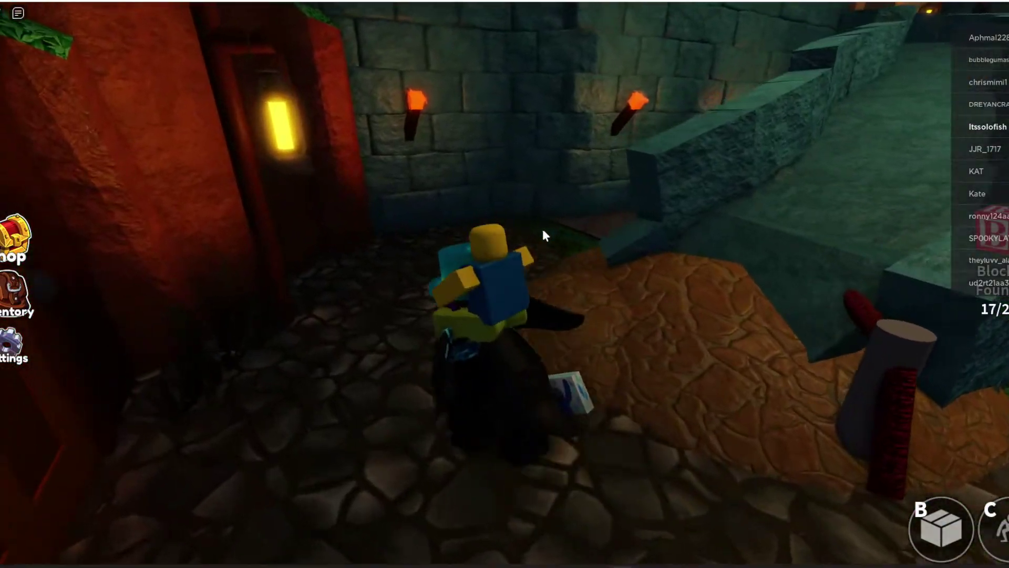
# Go through the lit corridor, computer room and grey room into the dim corridor, reaching 19/24
pyautogui.press('w')
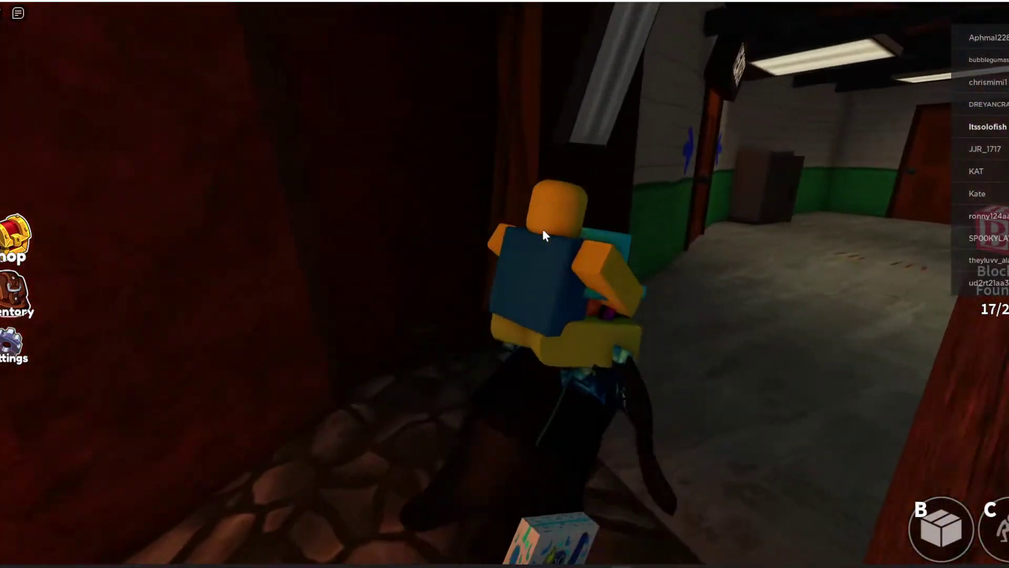
pyautogui.press('w')
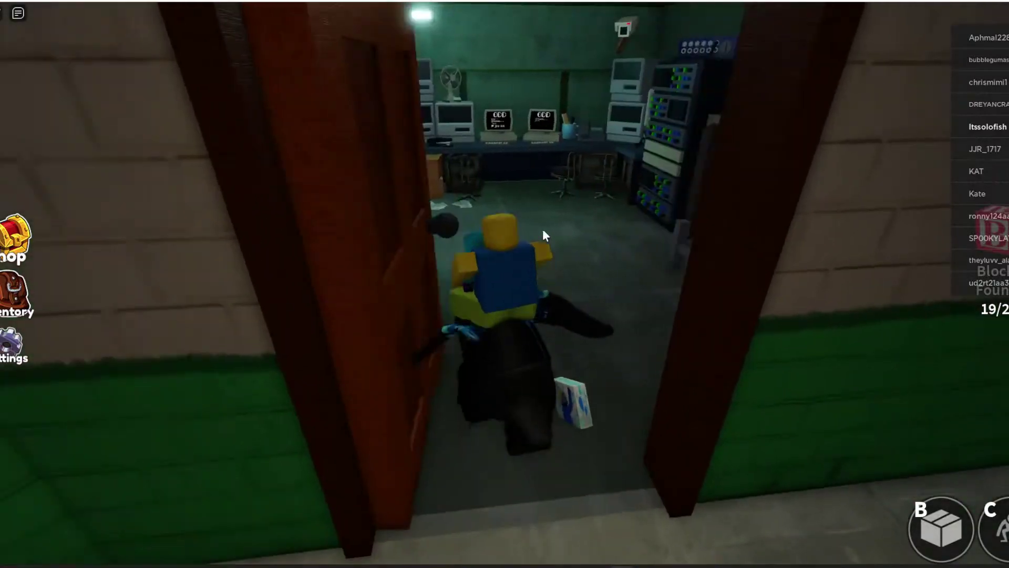
pyautogui.press('w')
pyautogui.press('a')
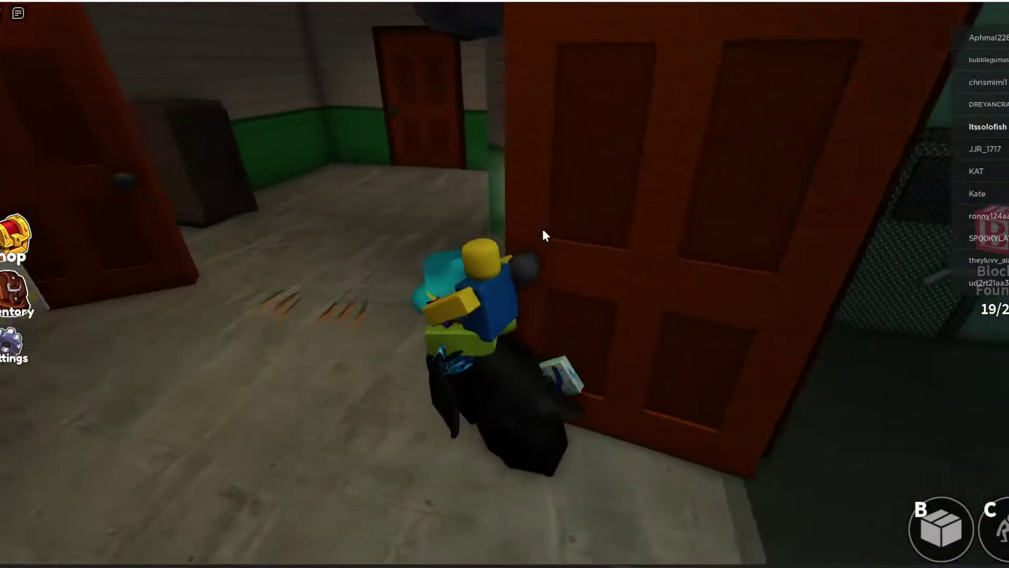
pyautogui.press('a')
pyautogui.press('w')
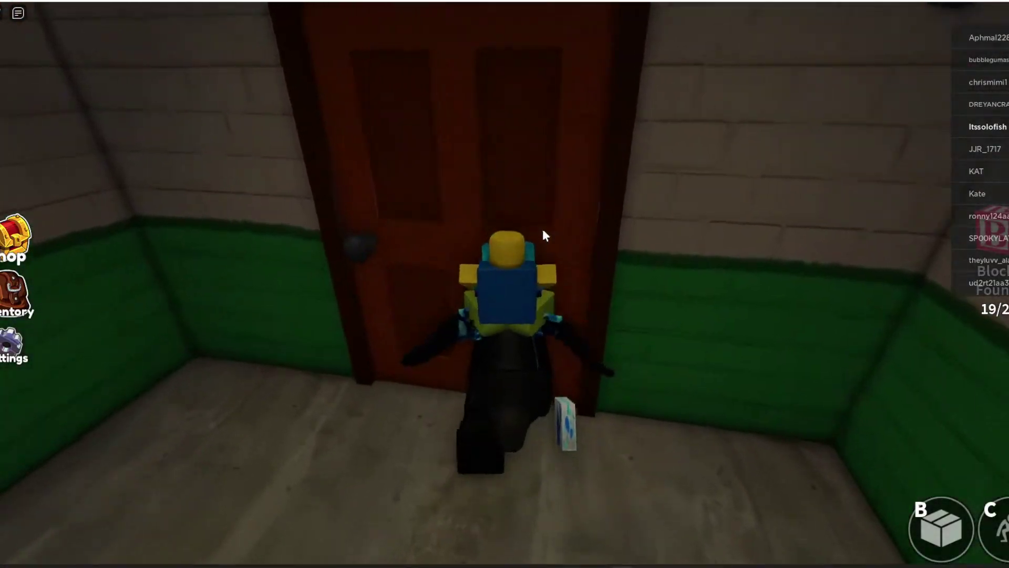
pyautogui.press('w')
pyautogui.press('d')
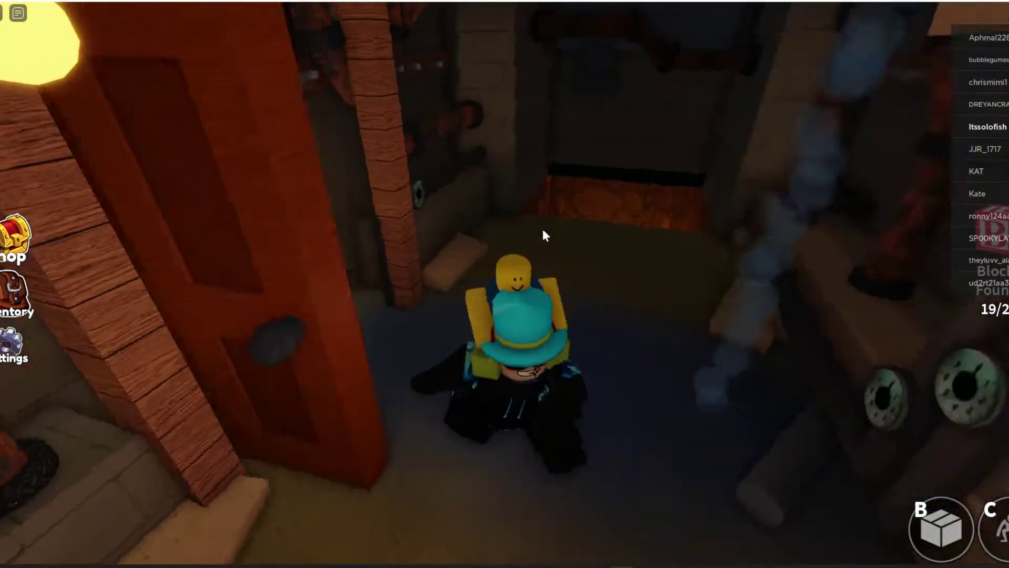
# Walk down the orange-floored corridor past the chest and climb the ladder
pyautogui.press('w')
pyautogui.press('a')
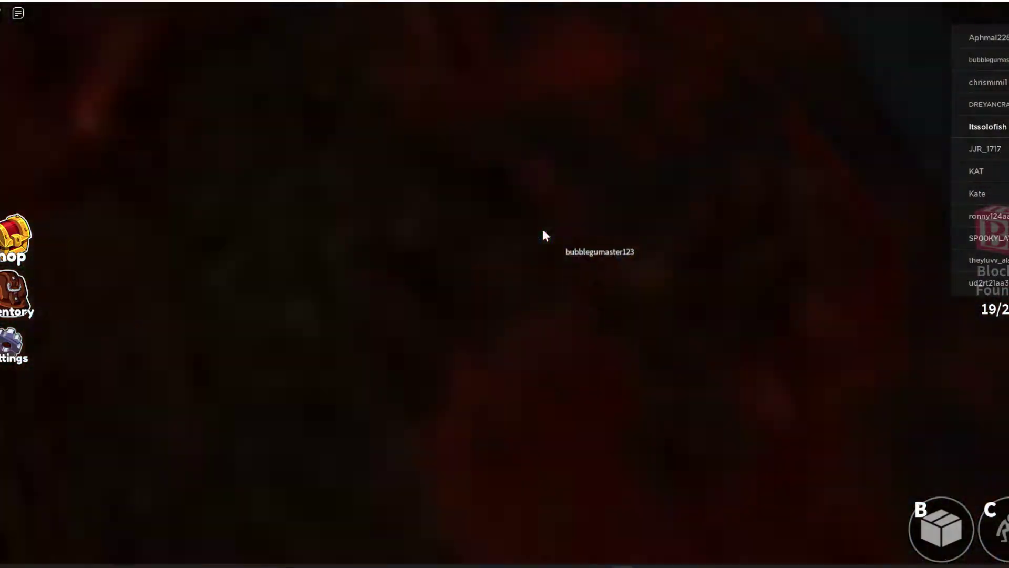
pyautogui.press('w')
pyautogui.press('a')
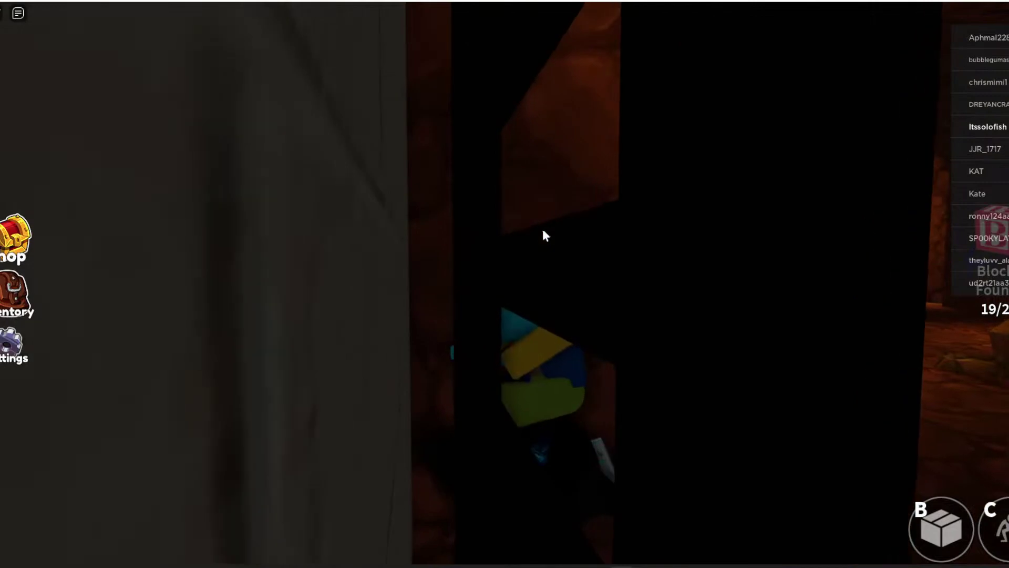
pyautogui.press('w')
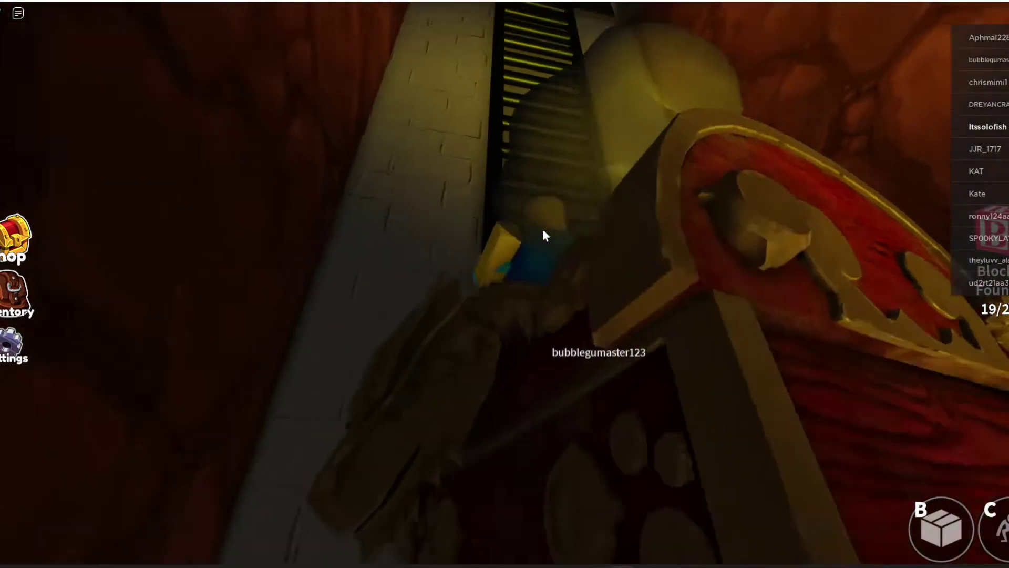
pyautogui.press('w')
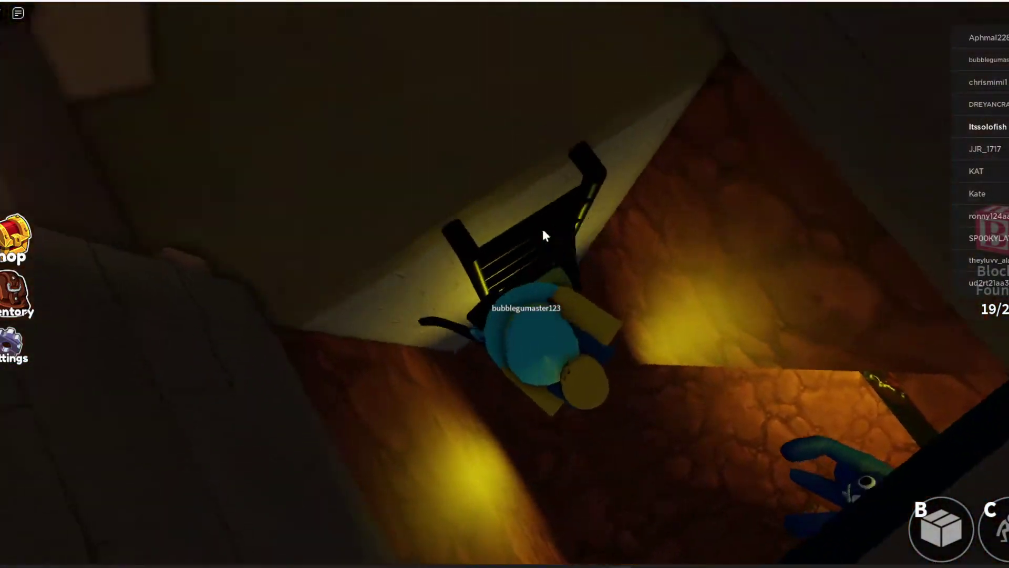
# Go through the wooden door into the caves and reach the block room, raising the count to 23/24
pyautogui.press('w')
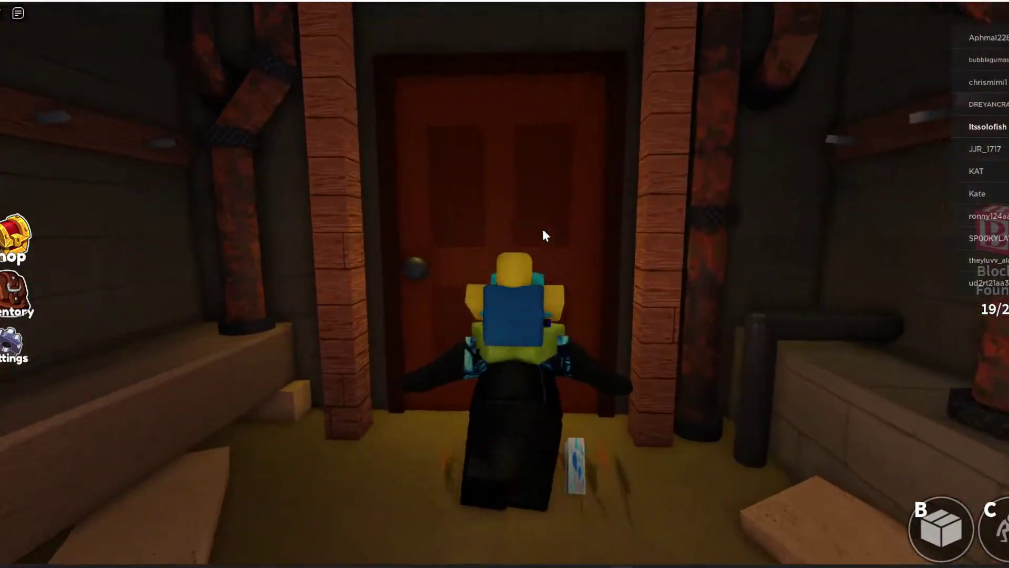
pyautogui.press('w')
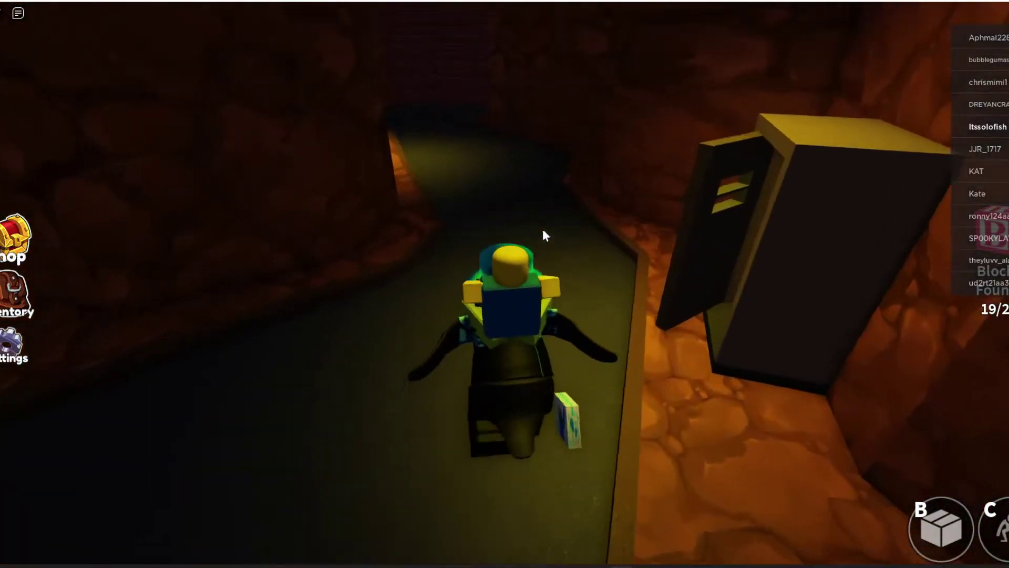
pyautogui.press('w')
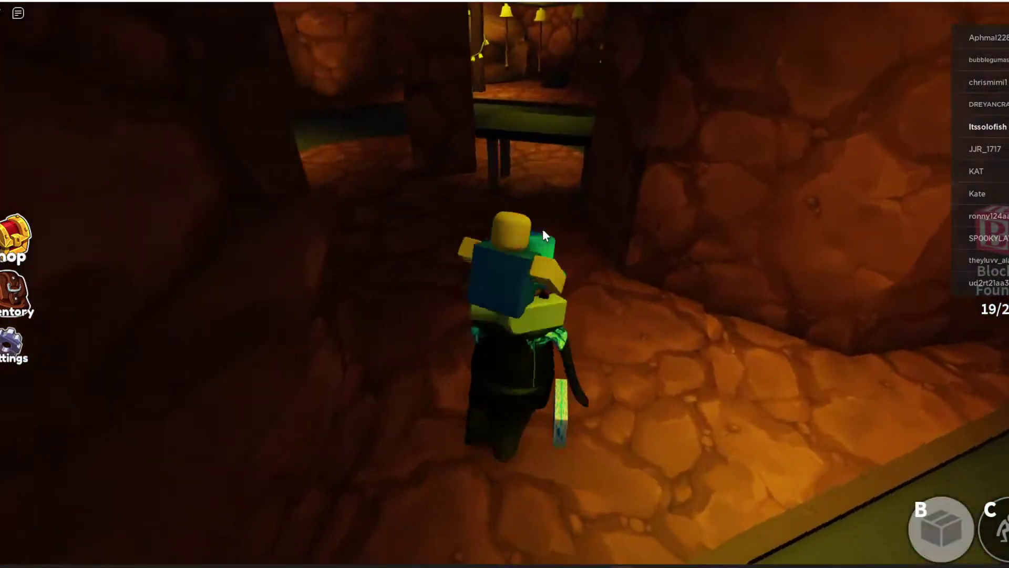
pyautogui.press('a')
pyautogui.press('w')
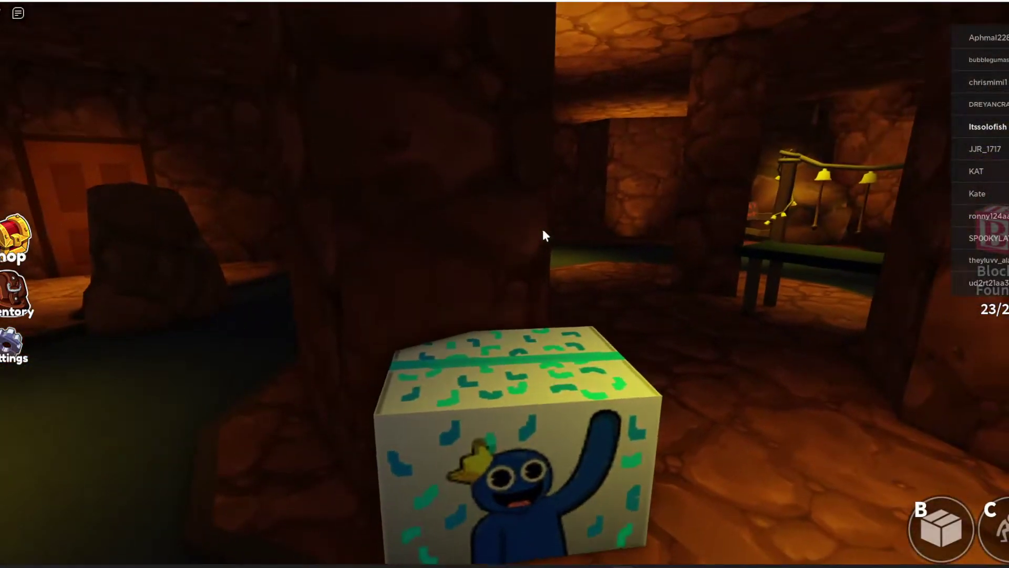
pyautogui.press('a')
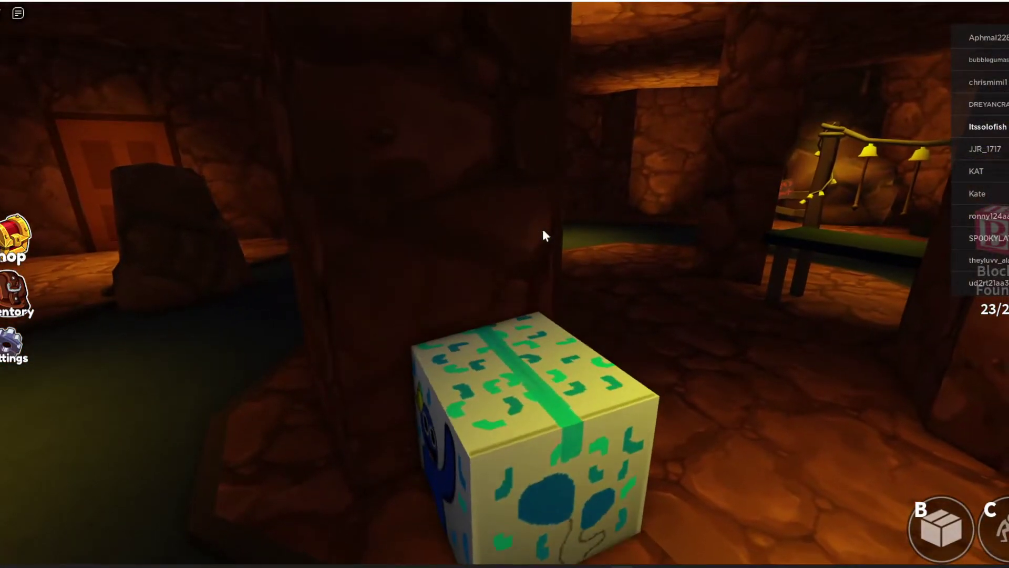
pyautogui.press('d')
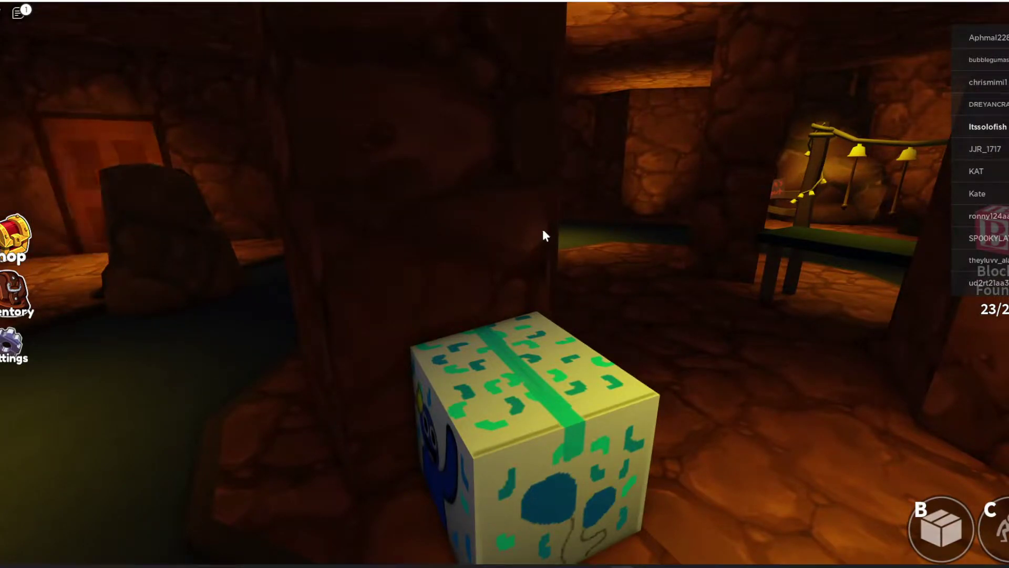
# Carry the food pack along the cave path past the pillar and through the door
pyautogui.press('s')
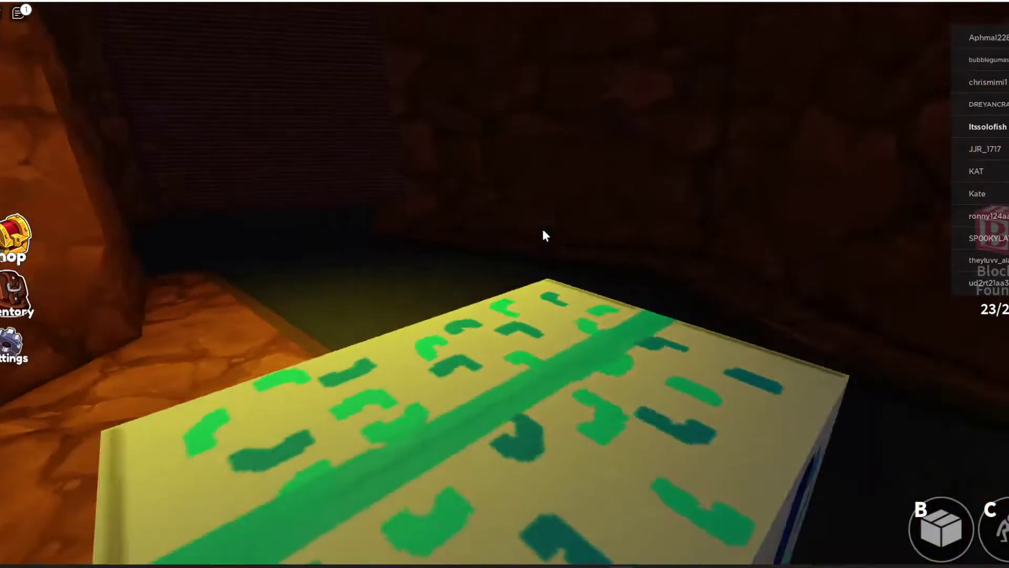
pyautogui.press('w')
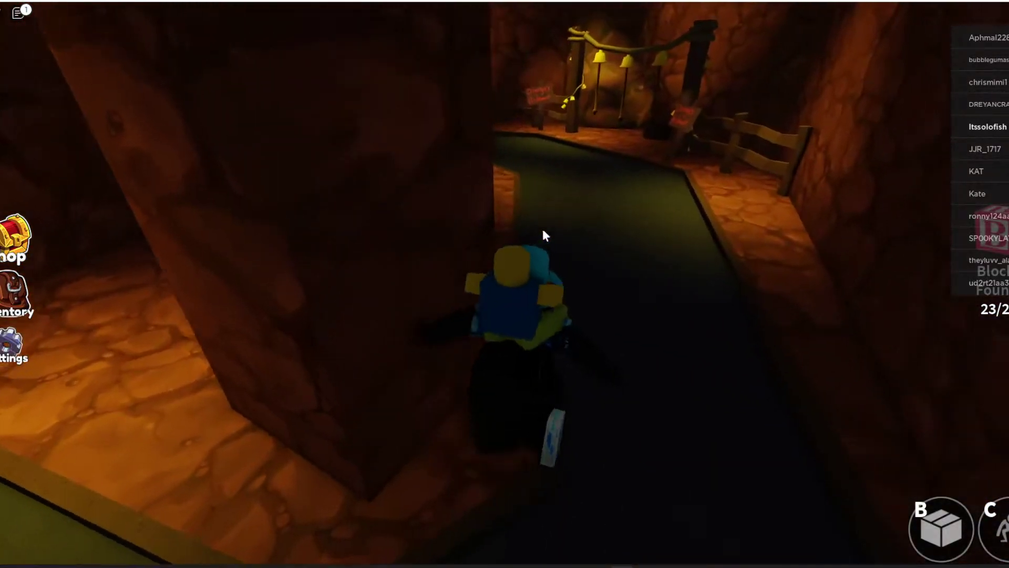
pyautogui.press('w')
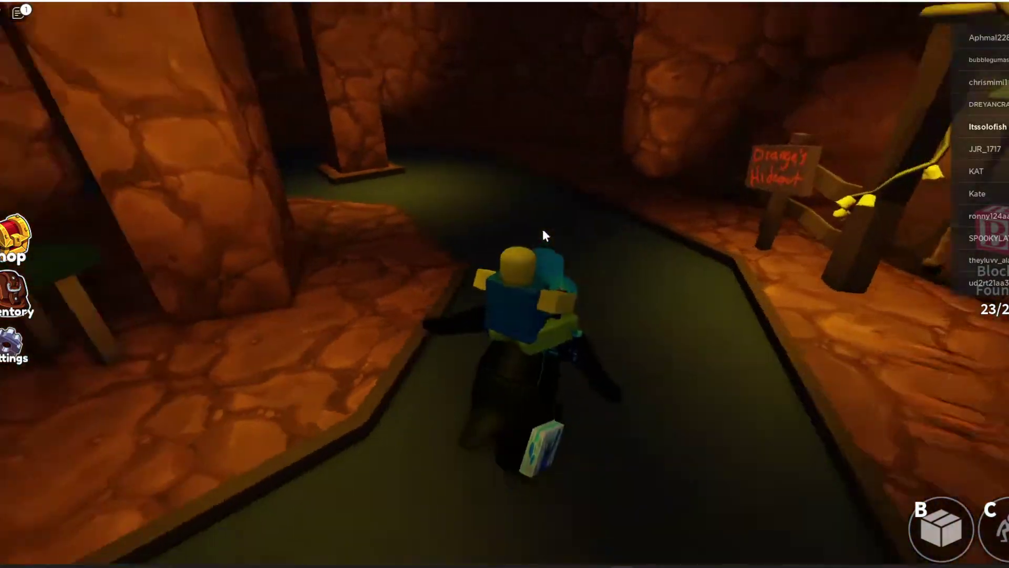
pyautogui.press('w')
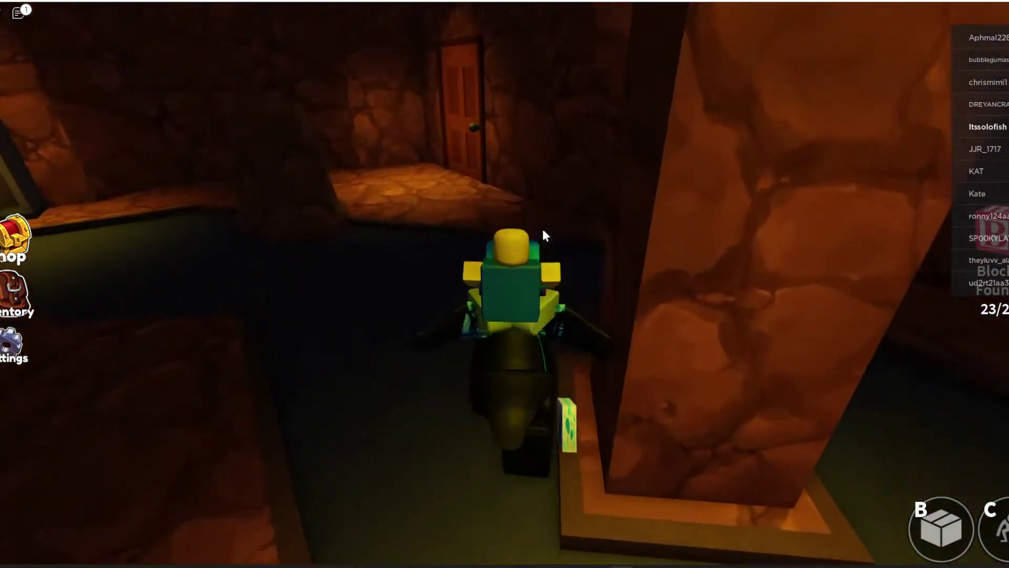
pyautogui.press('w')
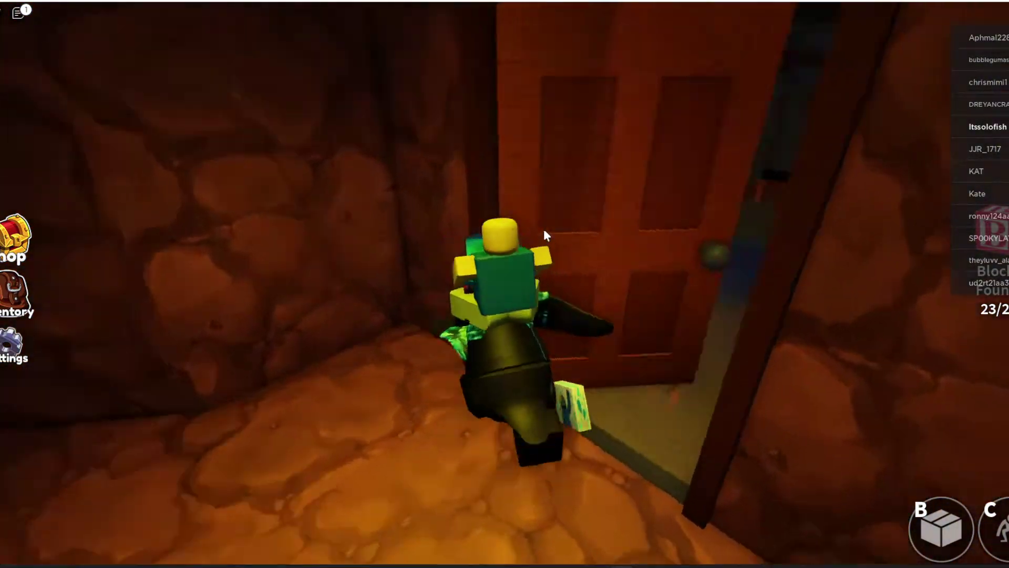
pyautogui.press('a')
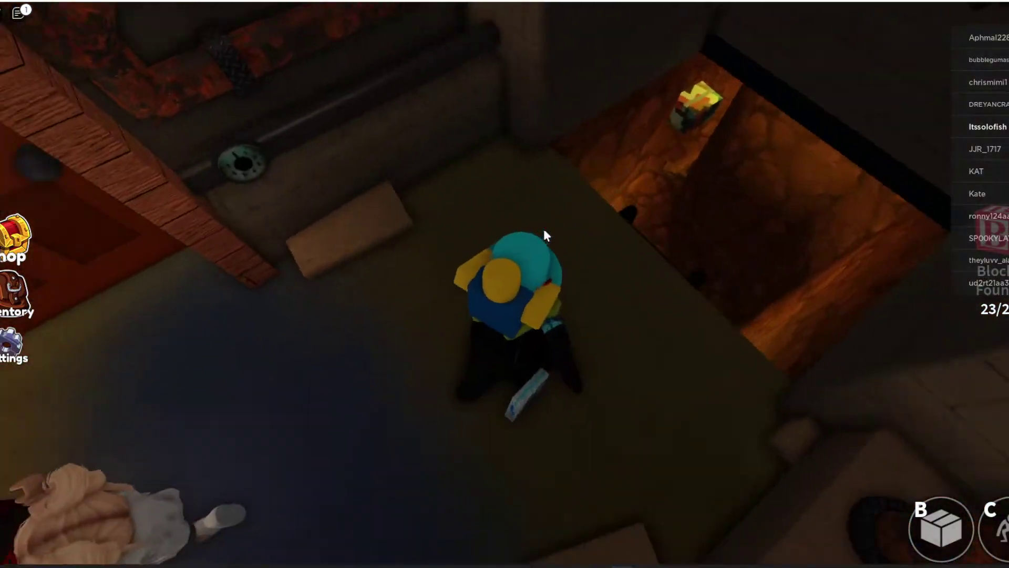
# Pass through the THEATER hallway, the dark room and the checkered alphabet-block room to the couch
pyautogui.press('w')
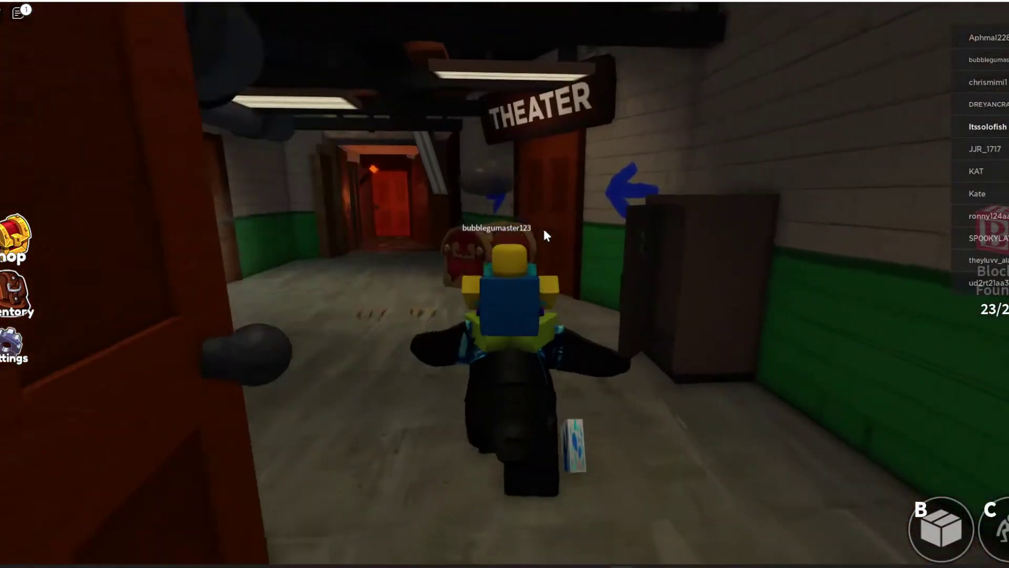
pyautogui.press('w')
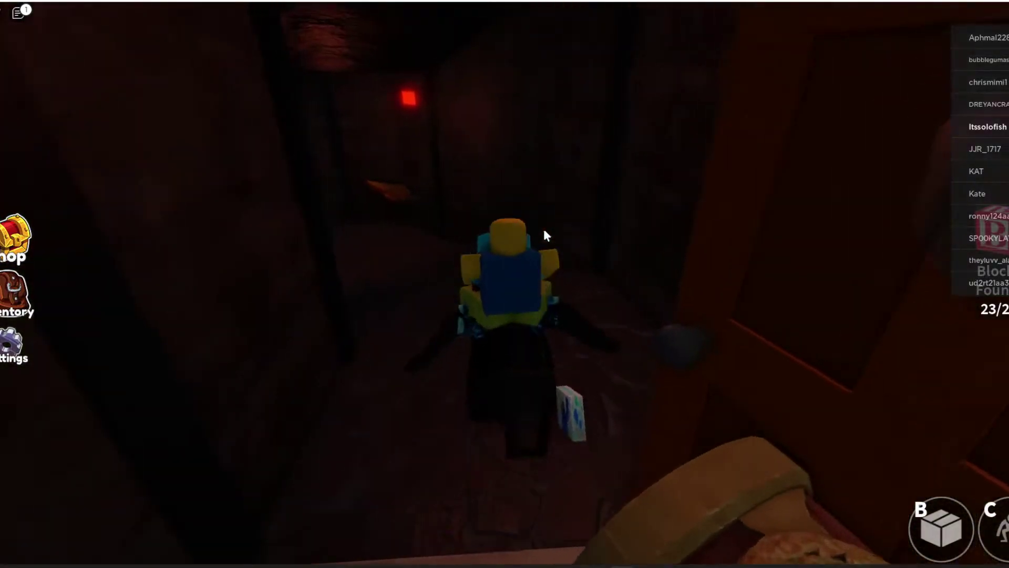
pyautogui.press('d')
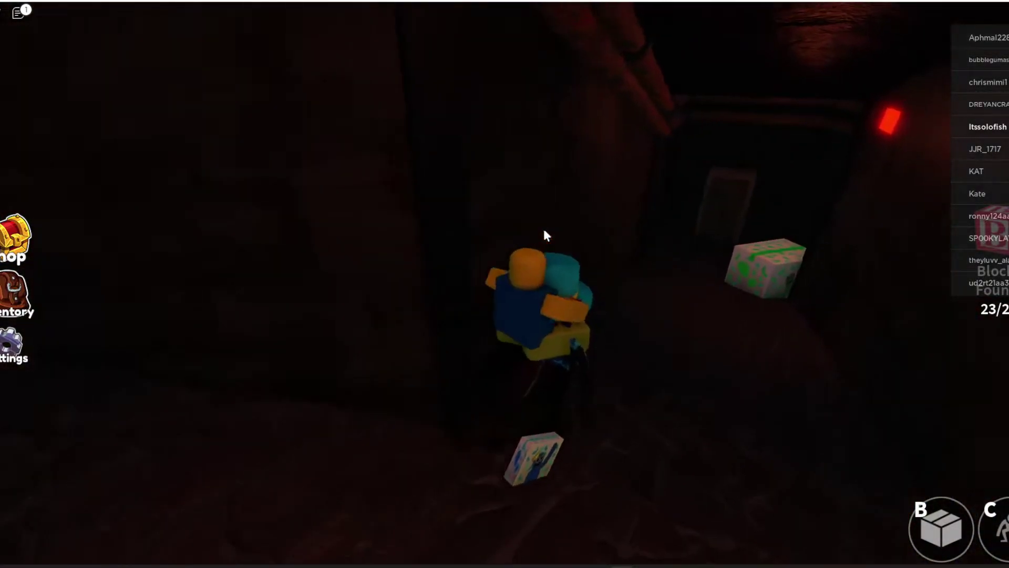
pyautogui.press('w')
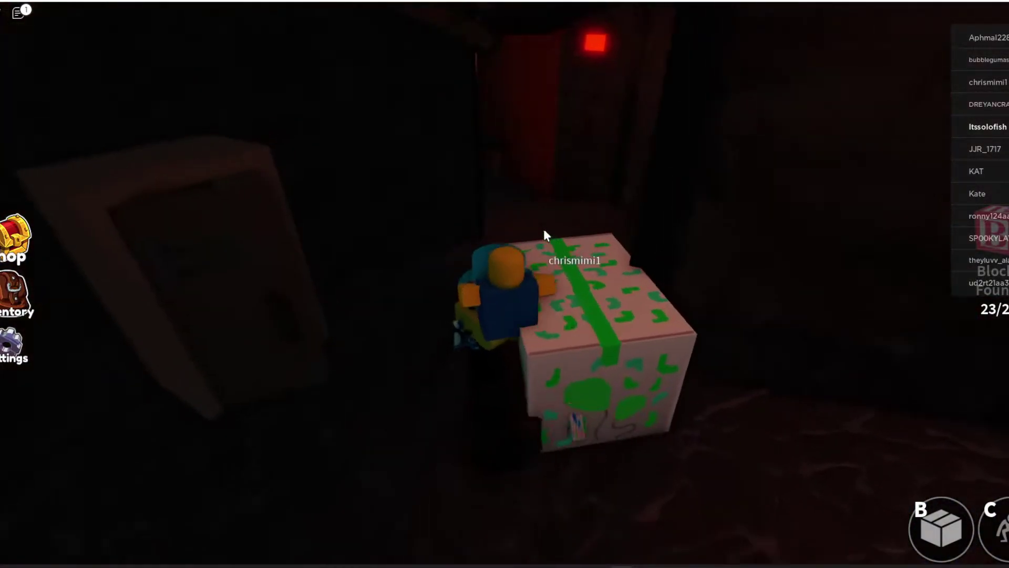
pyautogui.press('w')
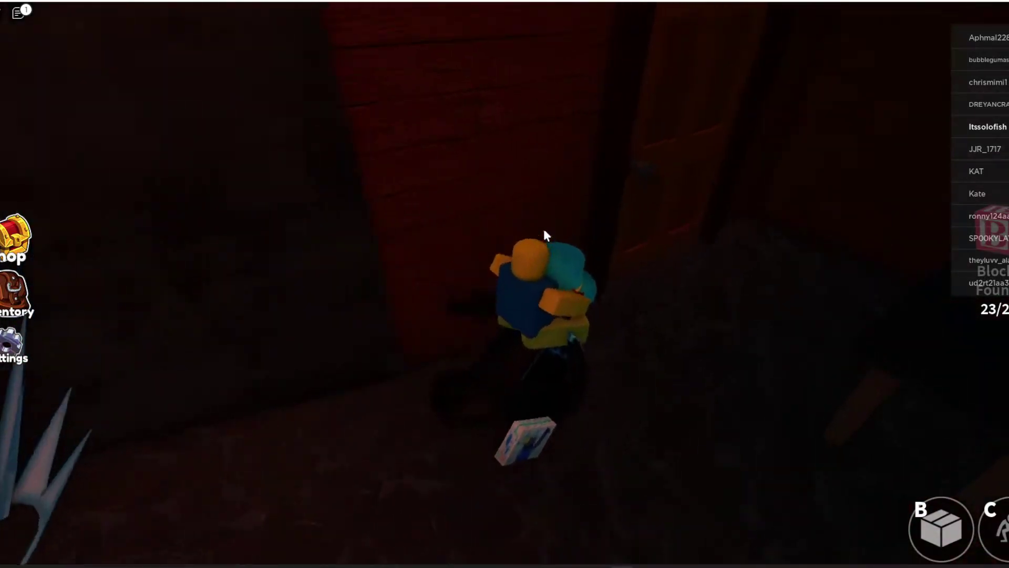
pyautogui.press('w')
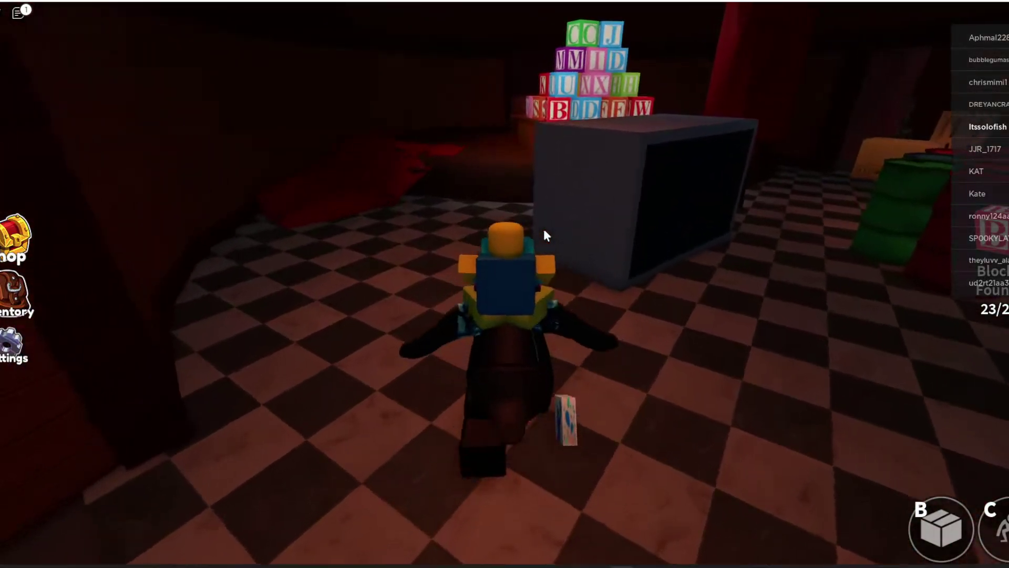
pyautogui.press('w')
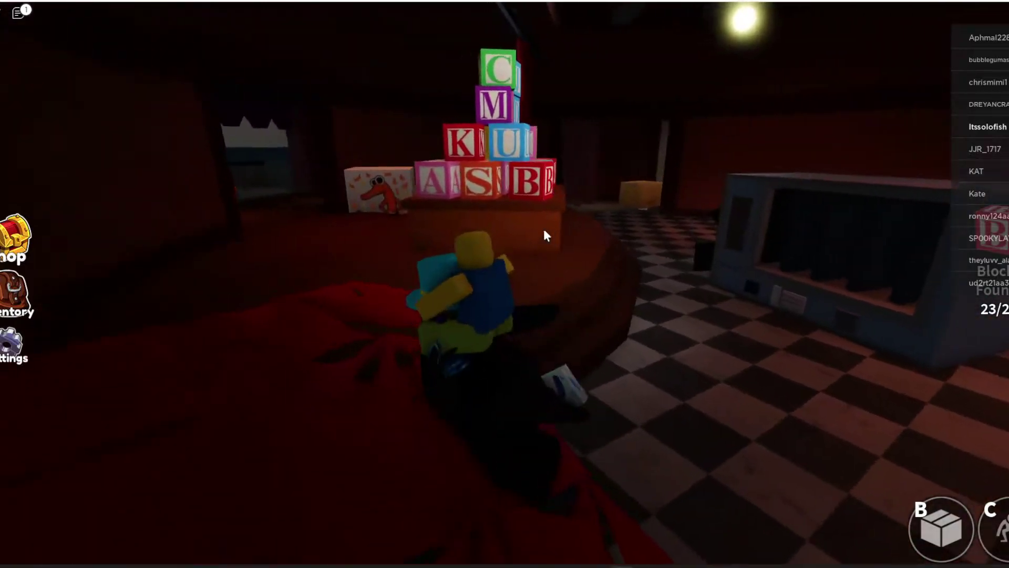
pyautogui.press('a')
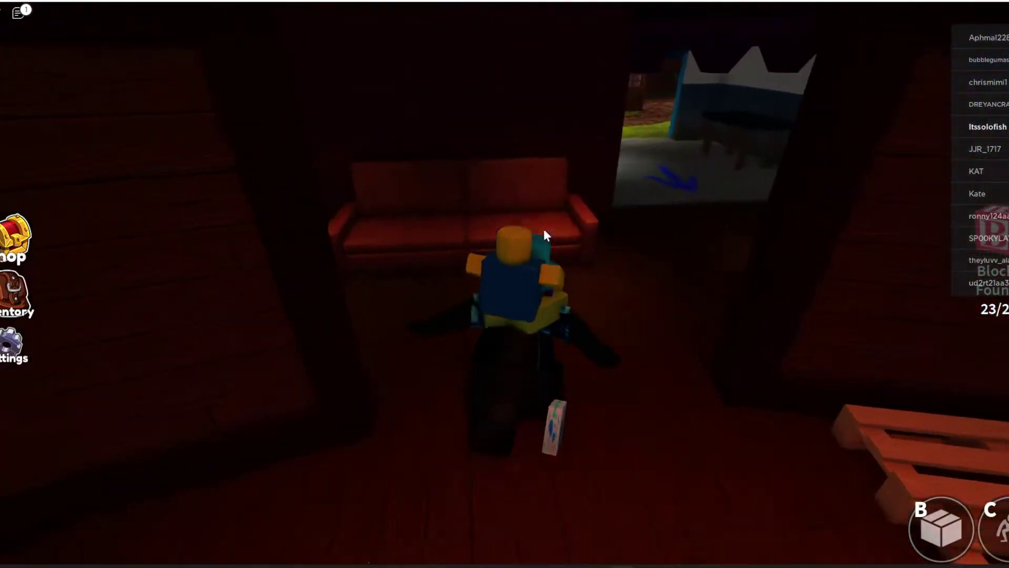
# Follow the garden path past the hay bales and Oswald D. Davis portrait into the maintenance shaft
pyautogui.press('w')
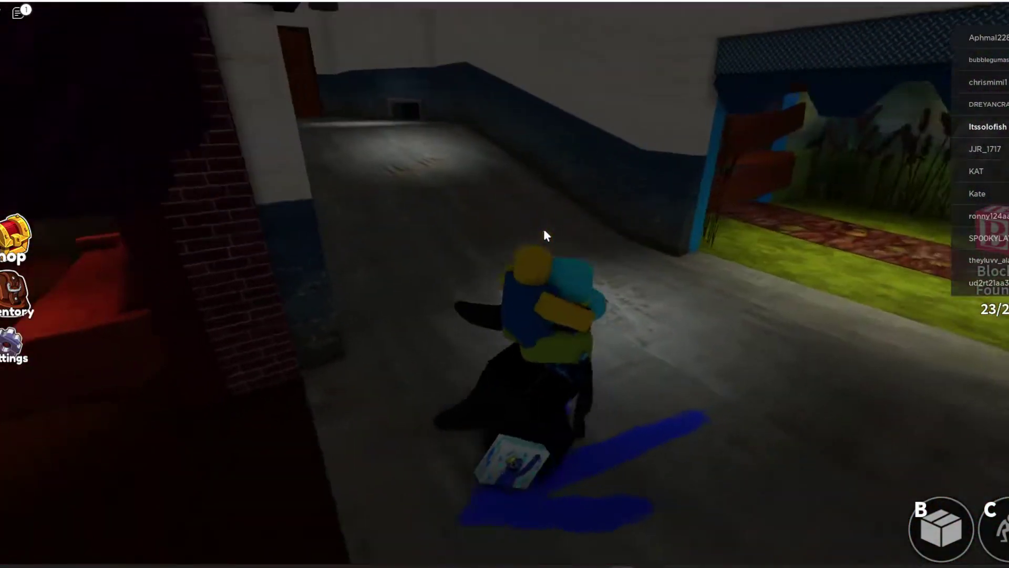
pyautogui.press('w')
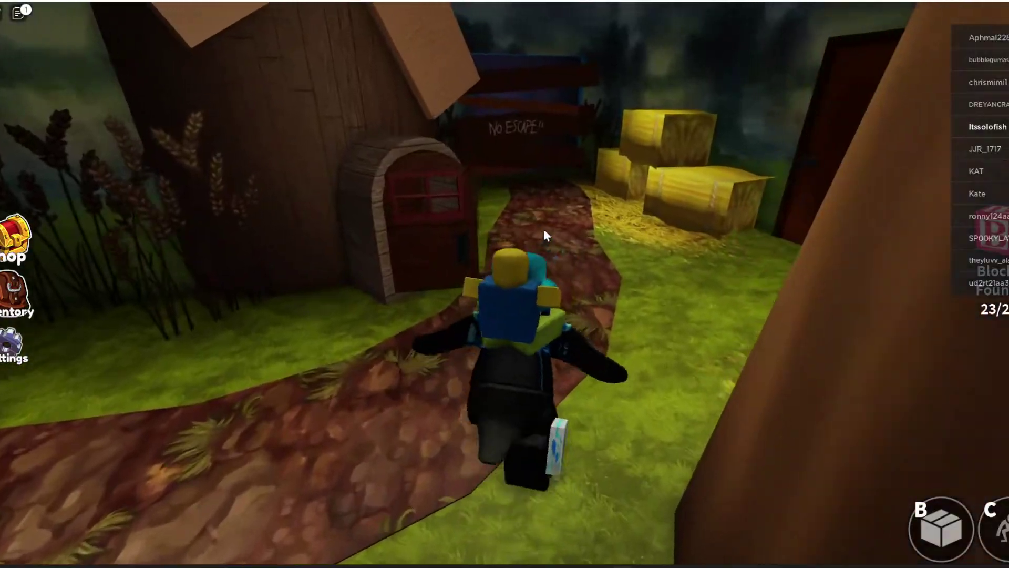
pyautogui.press('w')
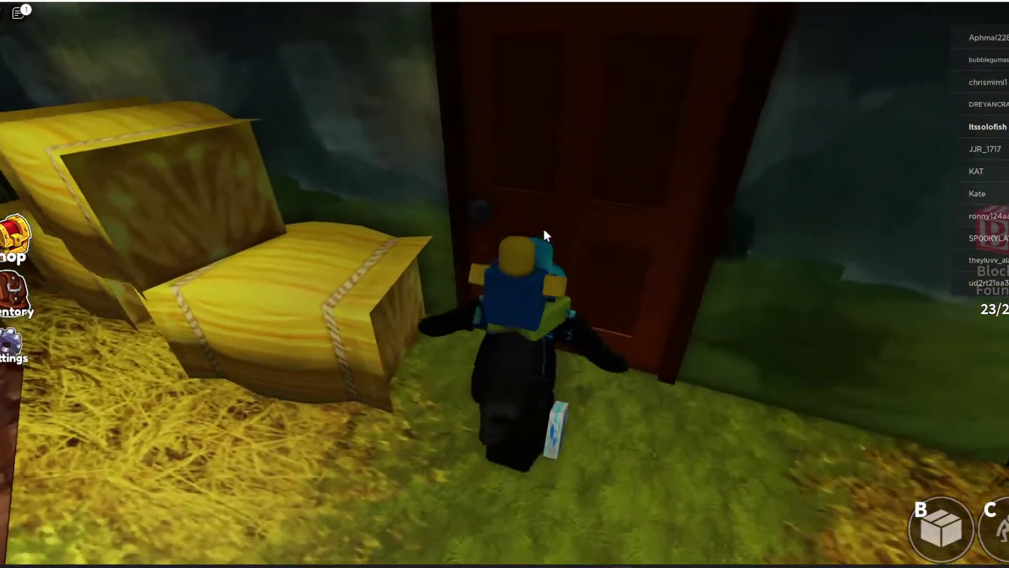
pyautogui.press('w')
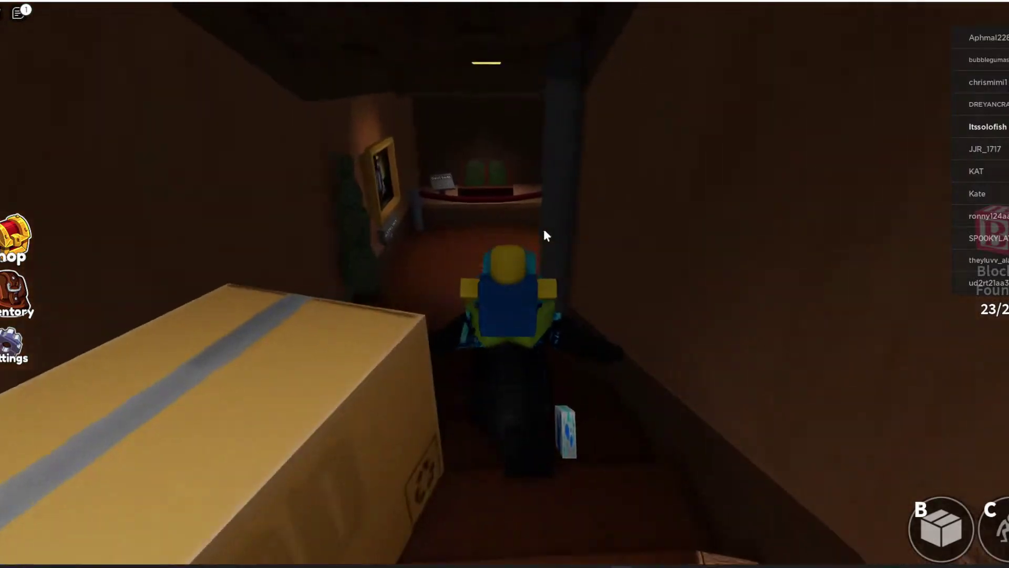
pyautogui.press('w')
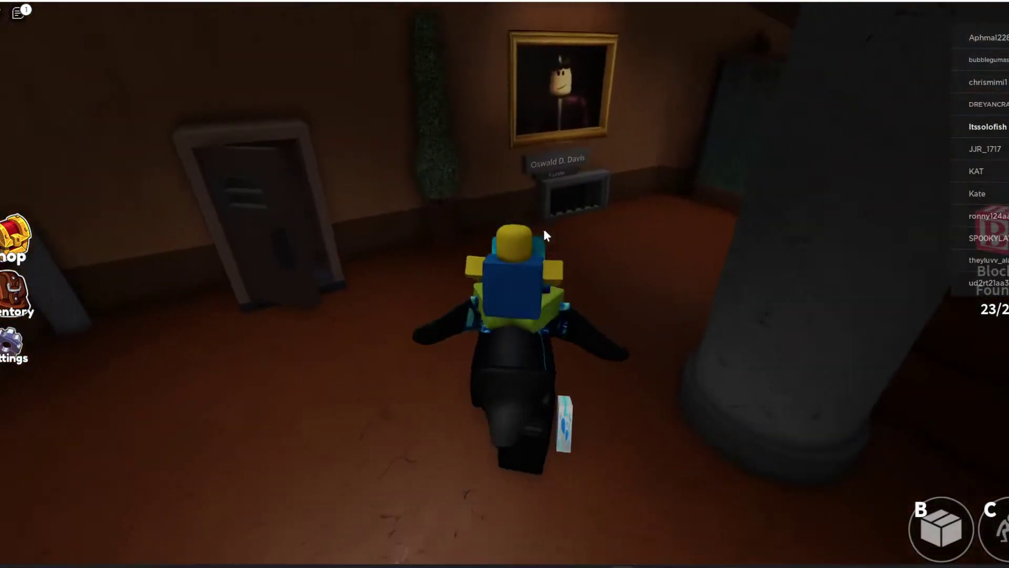
pyautogui.press('w')
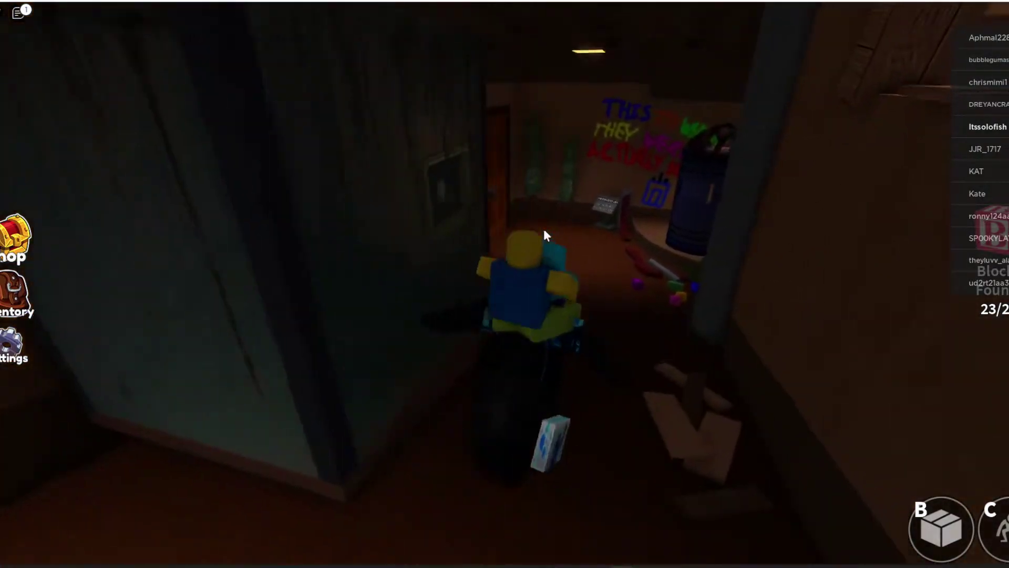
pyautogui.press('w')
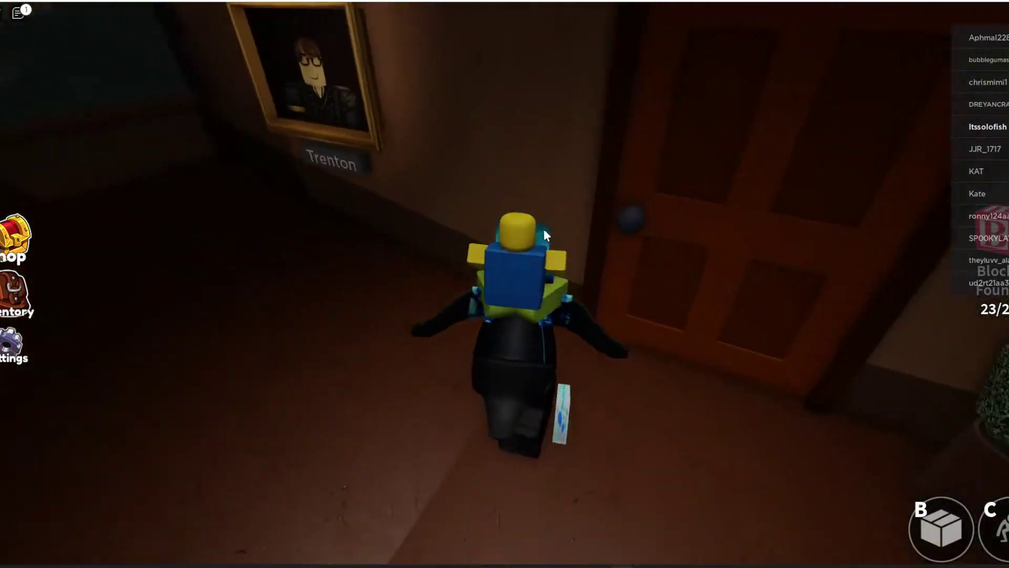
pyautogui.press('w')
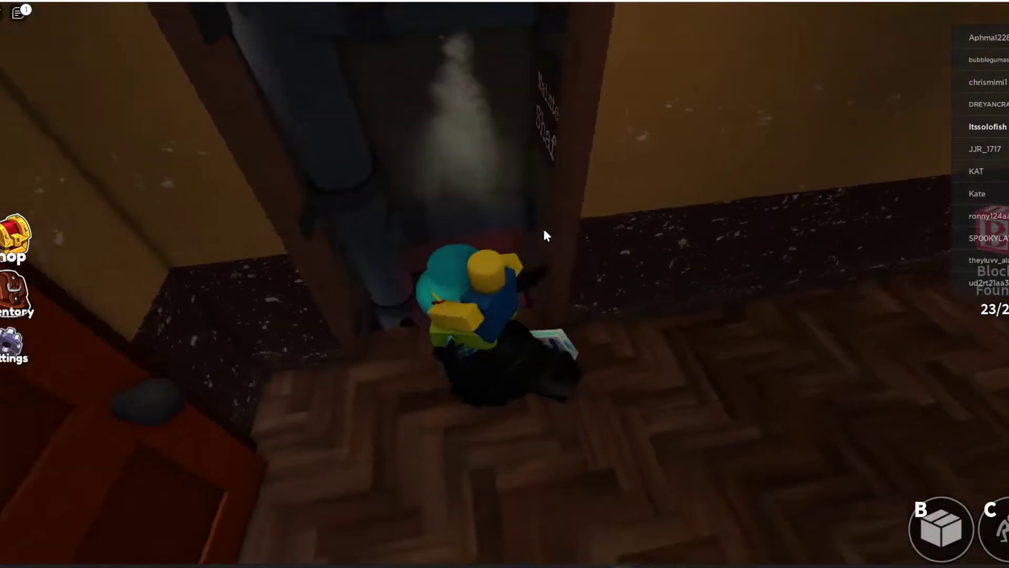
# Crawl through the grey corridor and crate room past the blue curtain into the arrow corridor
pyautogui.press('w')
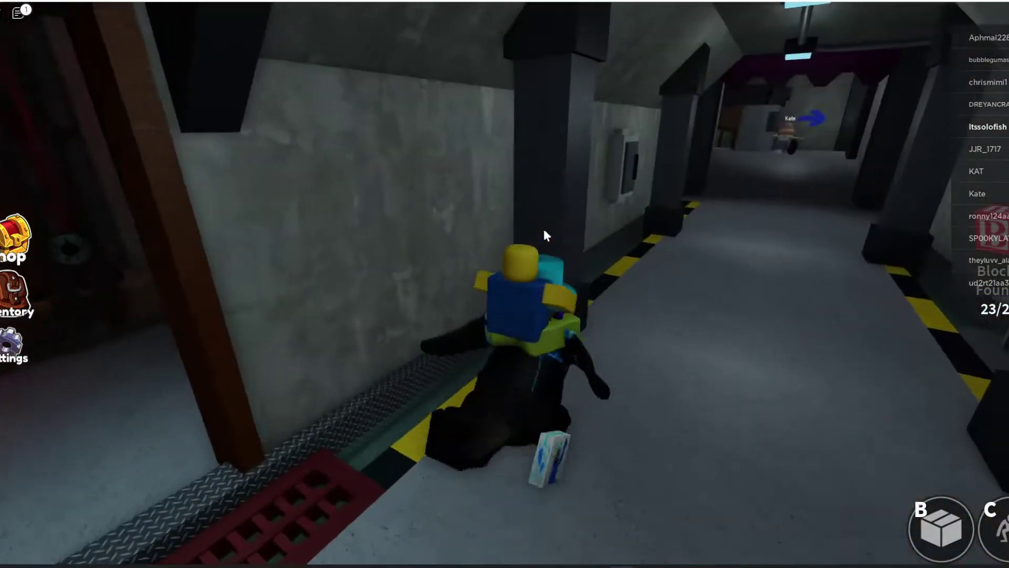
pyautogui.press('w')
pyautogui.press('d')
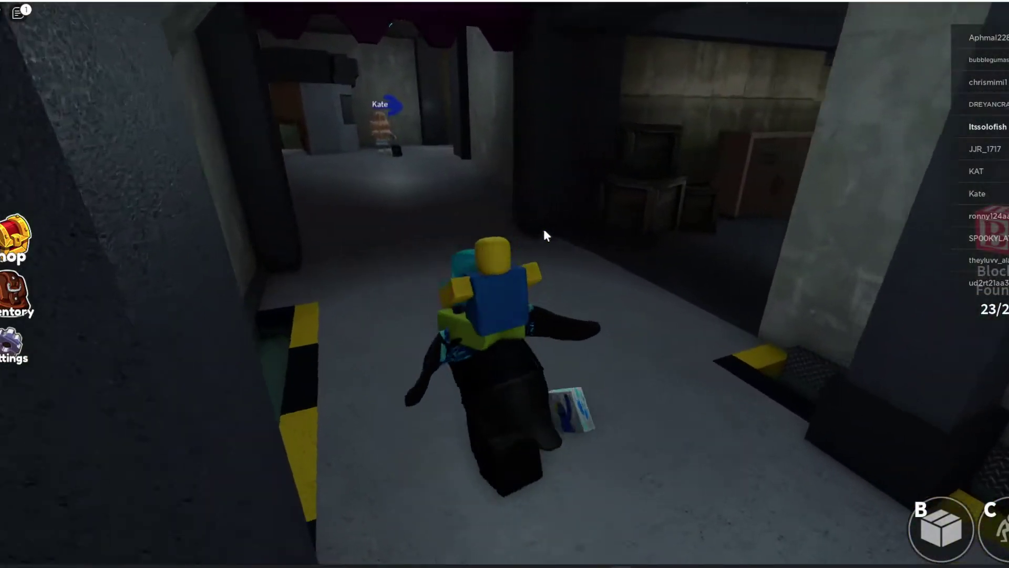
pyautogui.press('w')
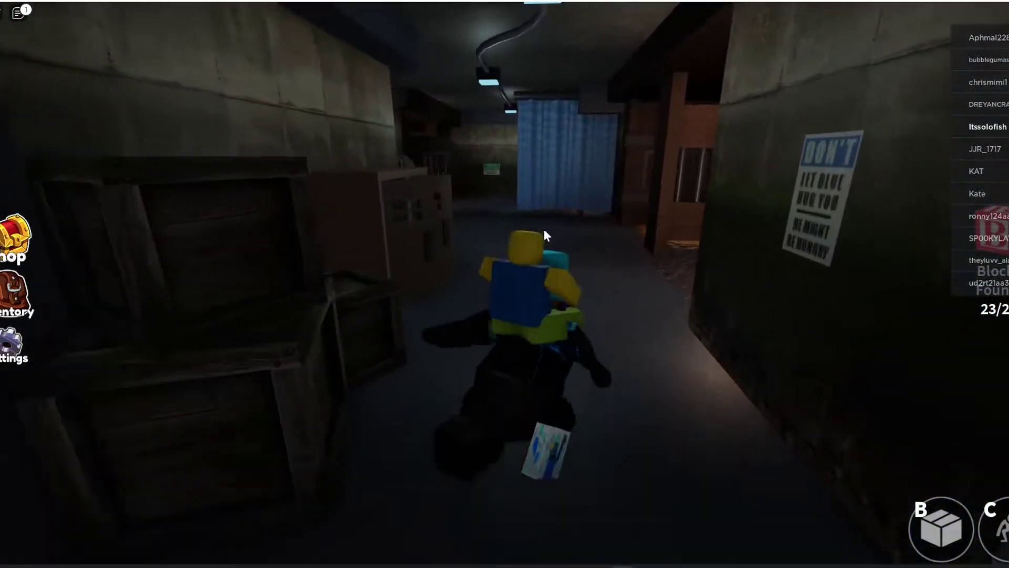
pyautogui.press('a')
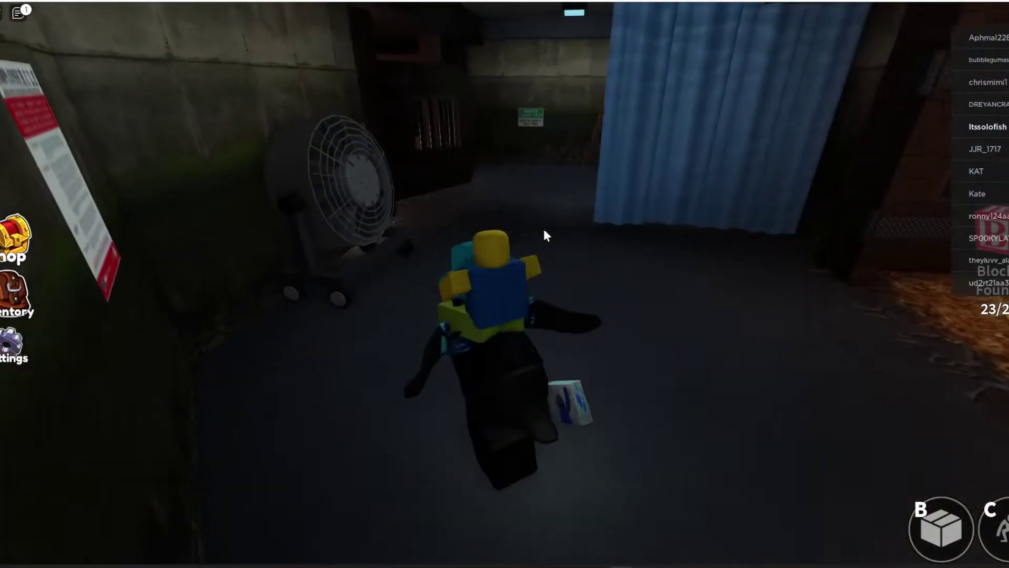
pyautogui.press('d')
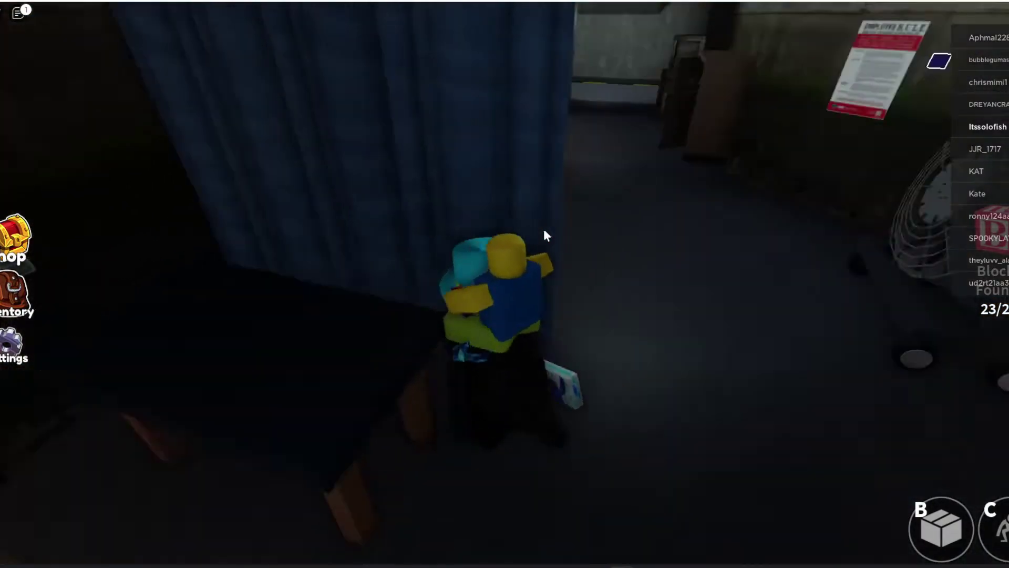
pyautogui.press('a')
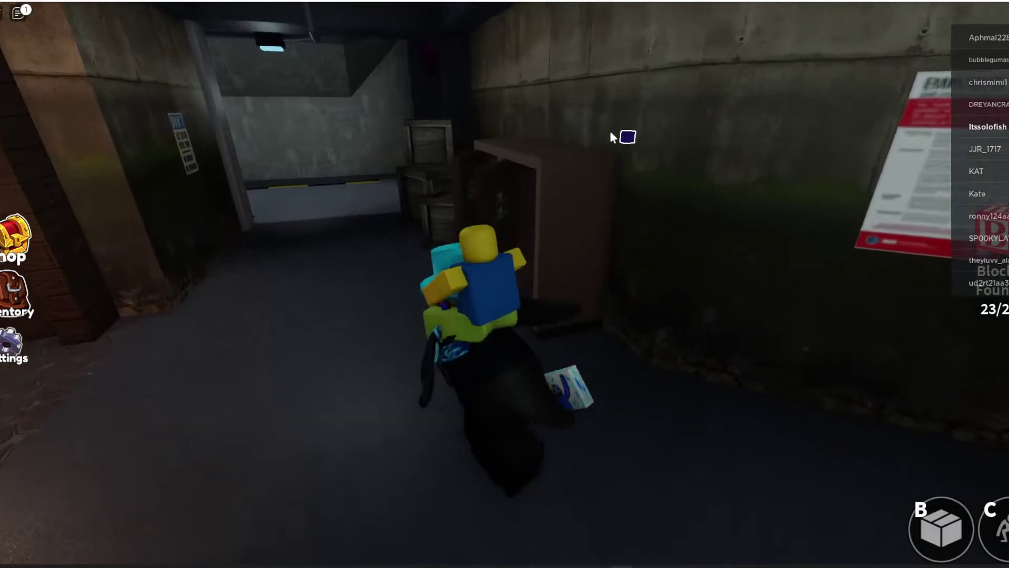
pyautogui.press('a')
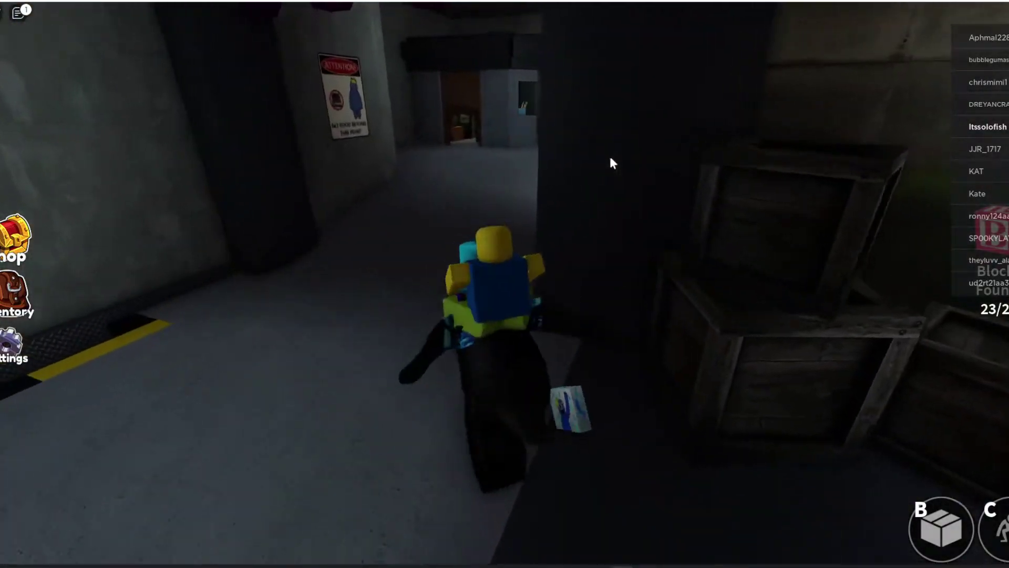
# Crawl through the paint-dripped tunnel and lit room, around the pillar, into the blue-striped corridor
pyautogui.press('w')
pyautogui.press('d')
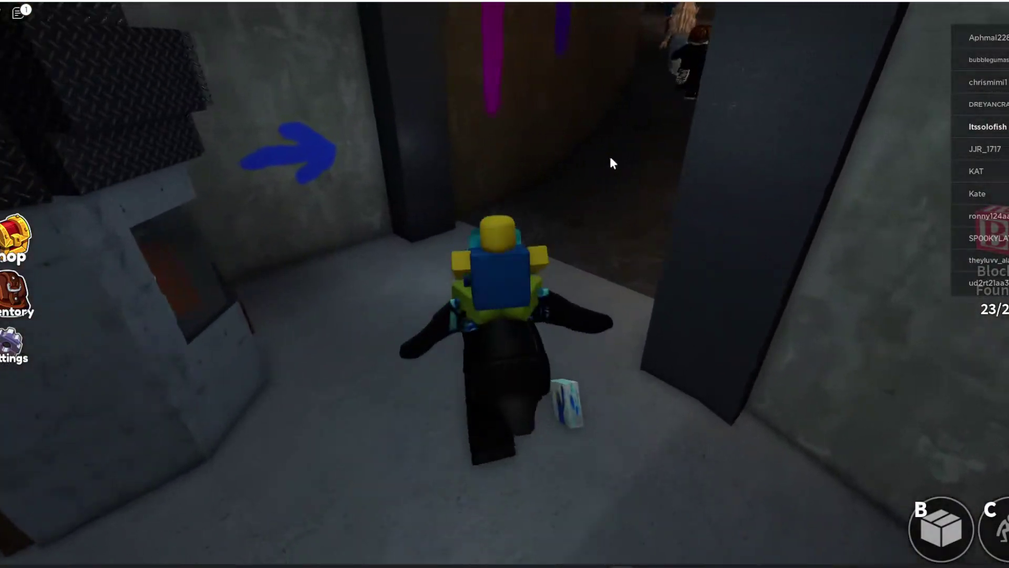
pyautogui.press('w')
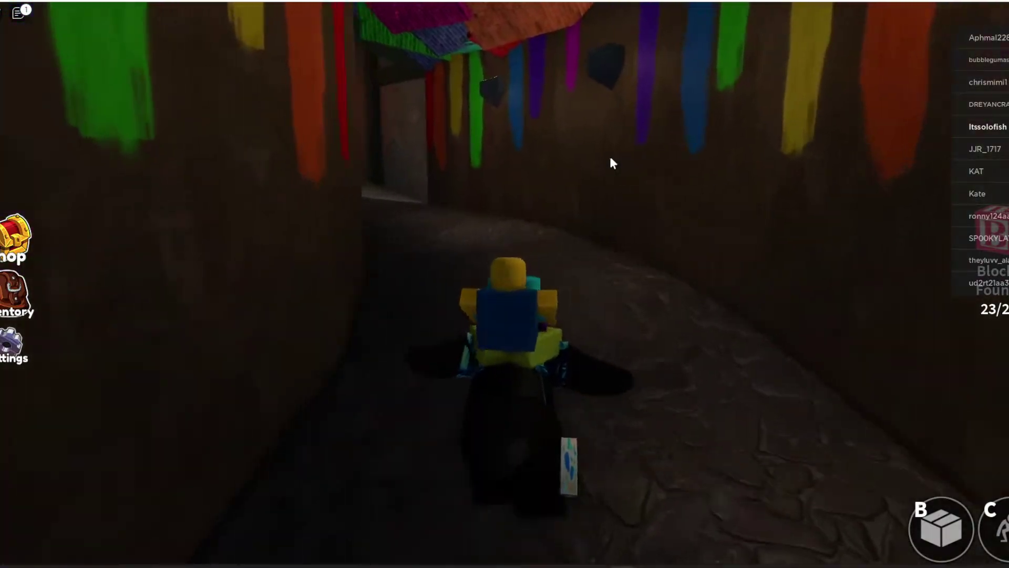
pyautogui.press('w')
pyautogui.press('d')
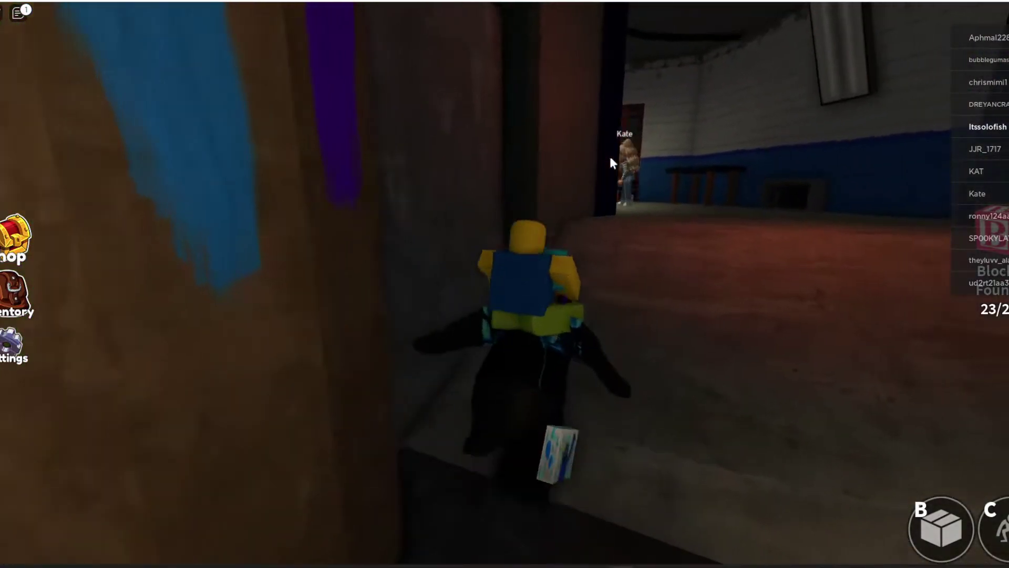
pyautogui.press('w')
pyautogui.press('a')
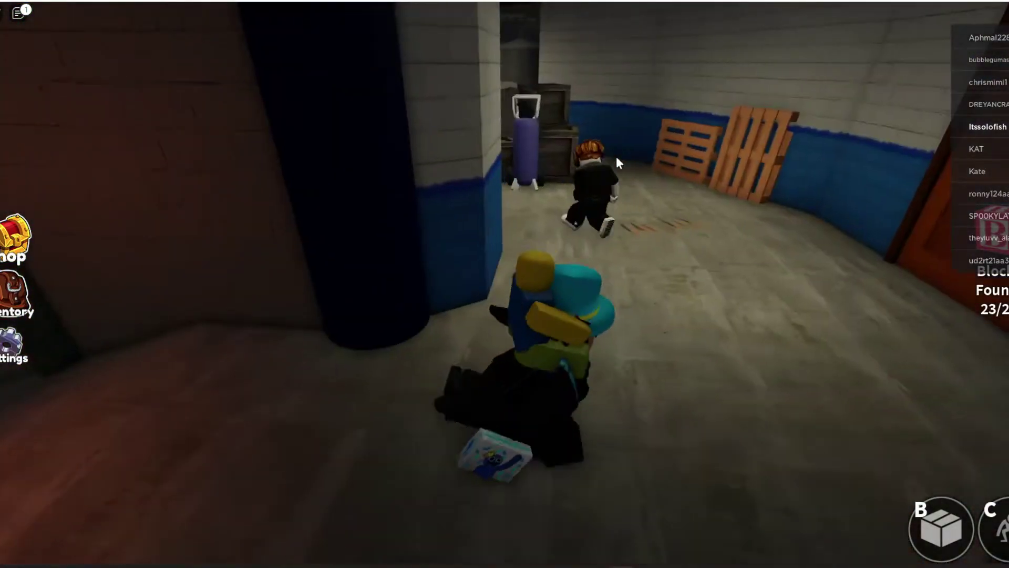
pyautogui.press('w')
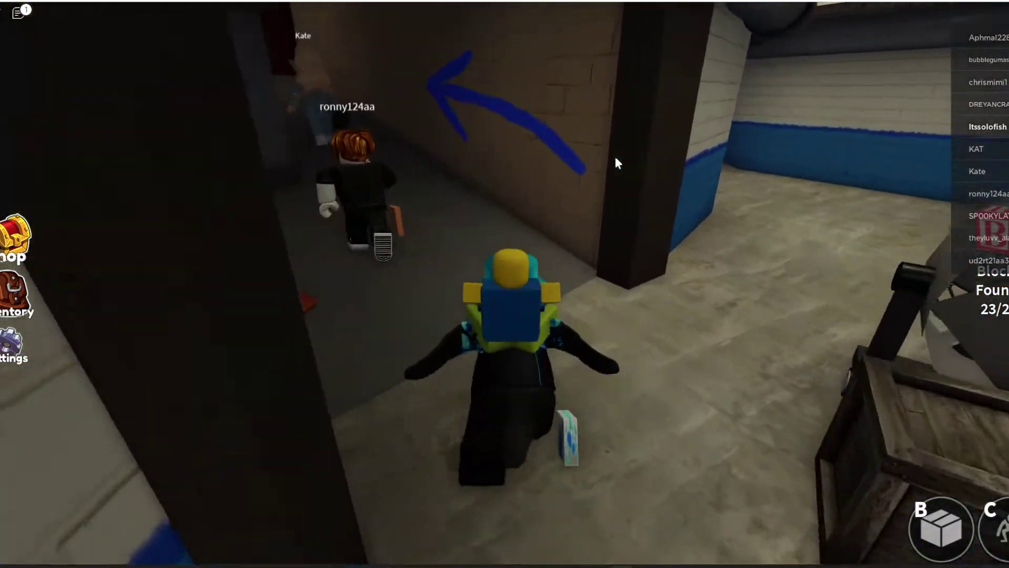
pyautogui.press('d')
# Walk toward the red door while looking around the bunk room
pyautogui.press('w')
pyautogui.press('d')
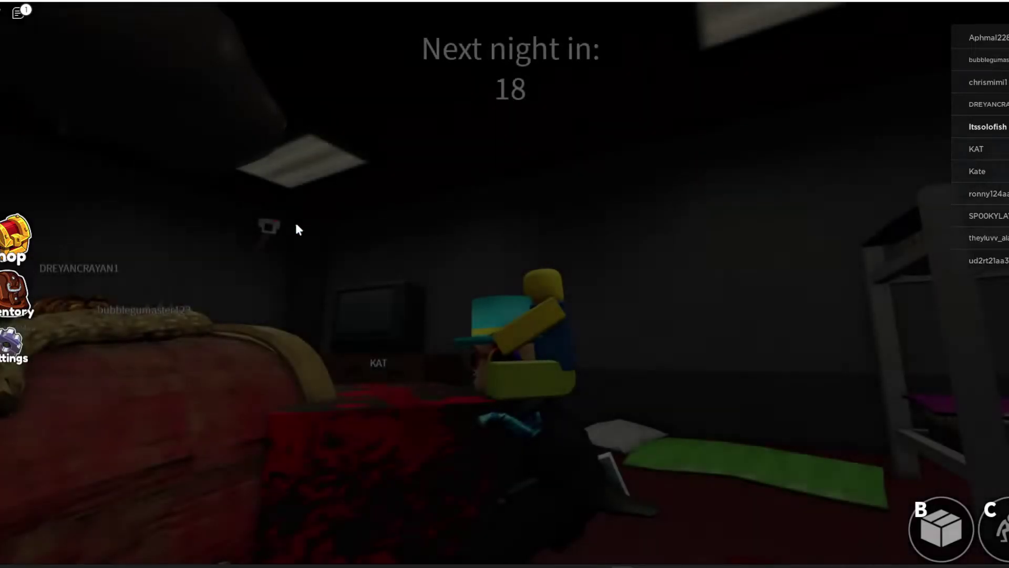
pyautogui.press('Left')
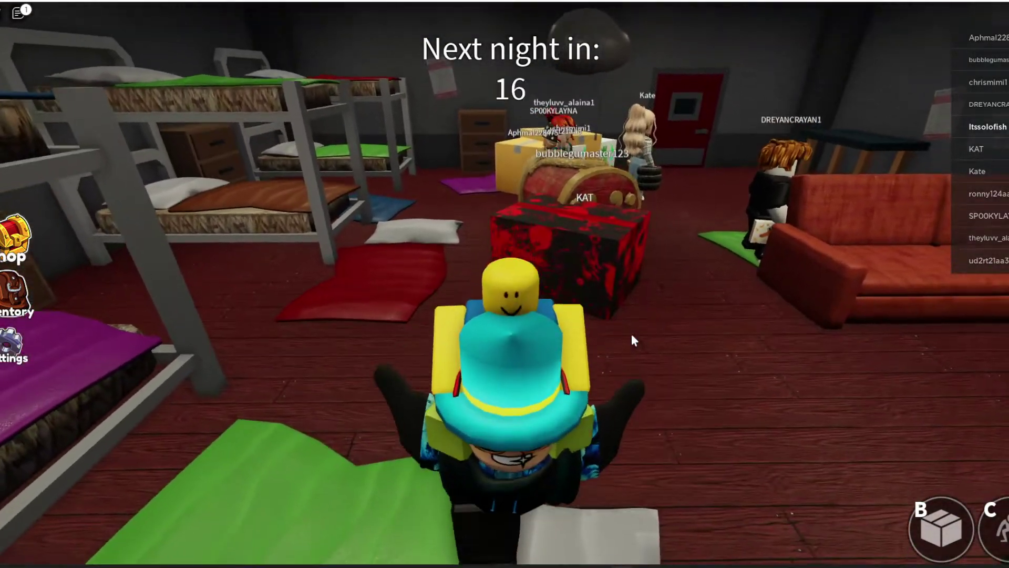
pyautogui.press('Left')
pyautogui.press('w')
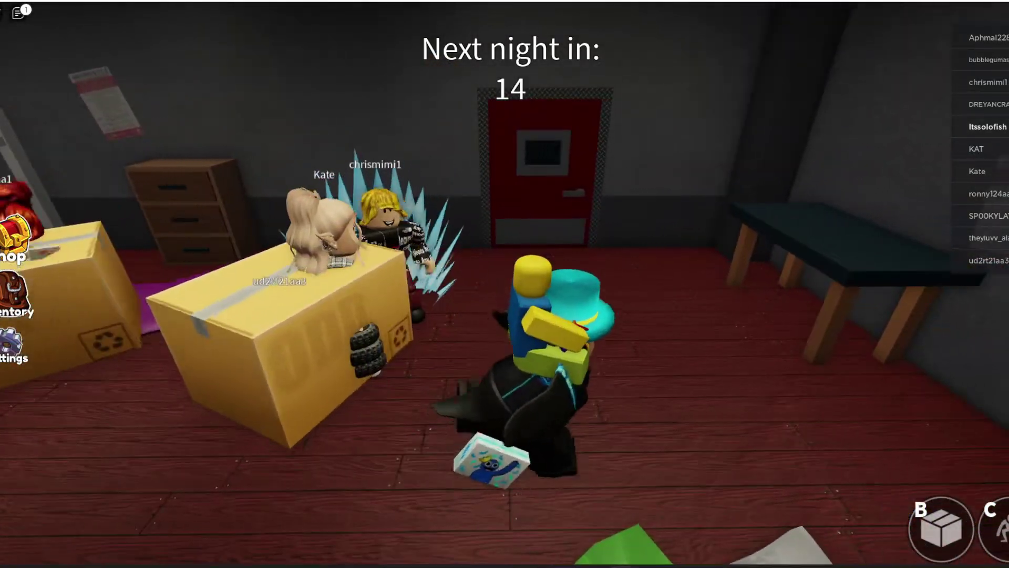
pyautogui.press('Left')
pyautogui.scroll(-5, 619, 381)
pyautogui.press('Right')
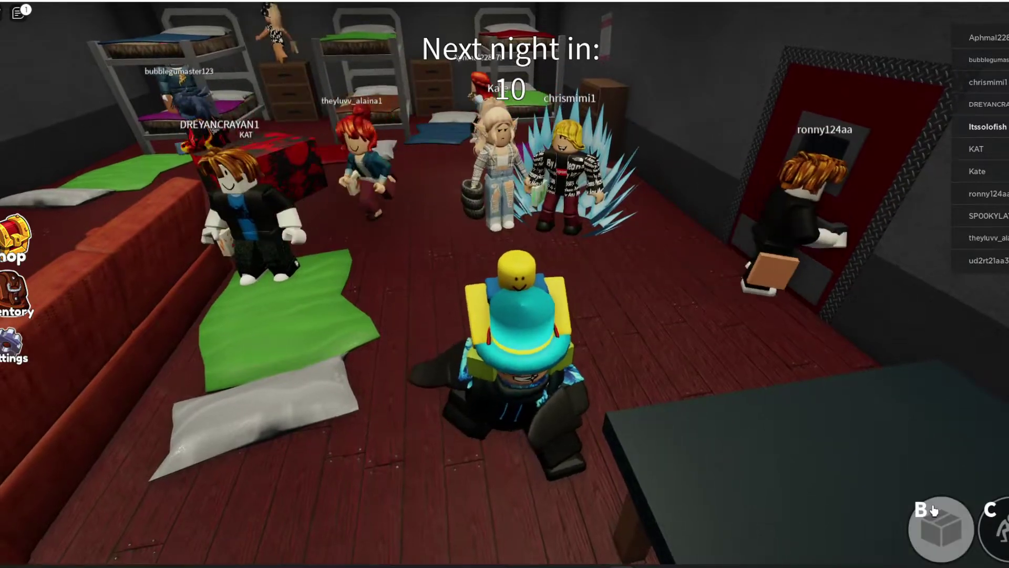
# Take out the box item and hide inside the Party Blue box, then look around the room
pyautogui.click(934, 511)
pyautogui.click(913, 441)
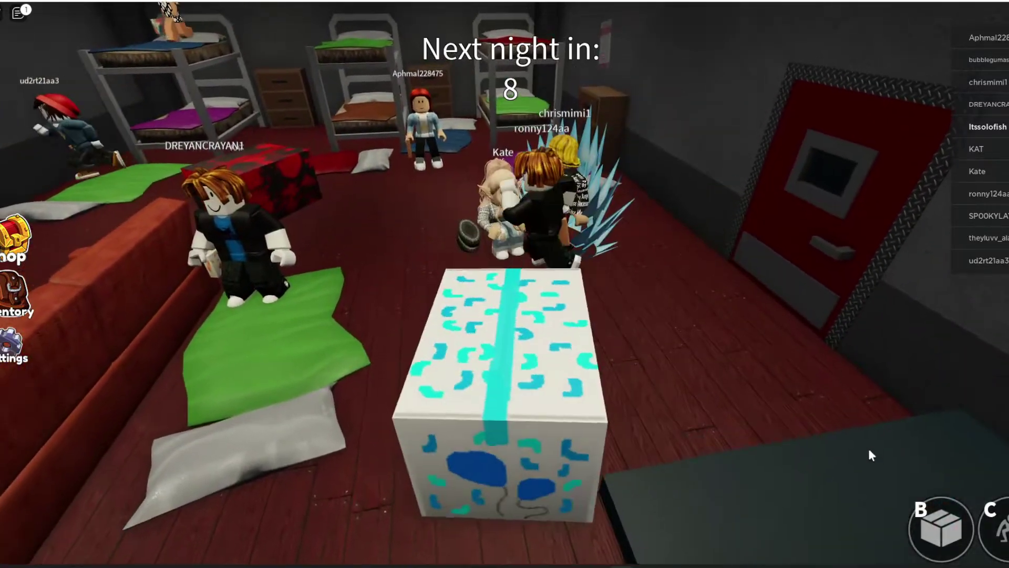
pyautogui.press('Left')
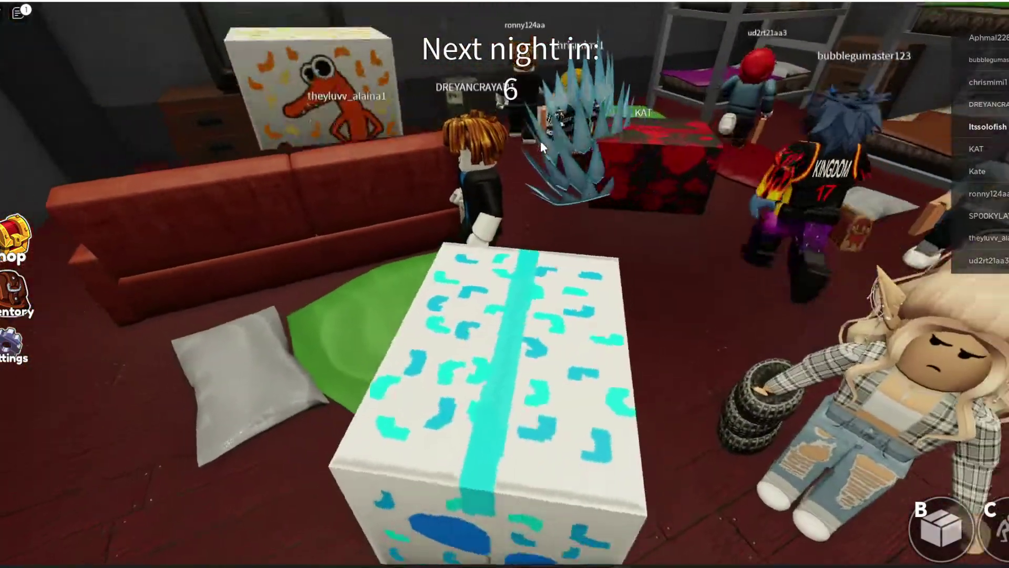
pyautogui.press('Right')
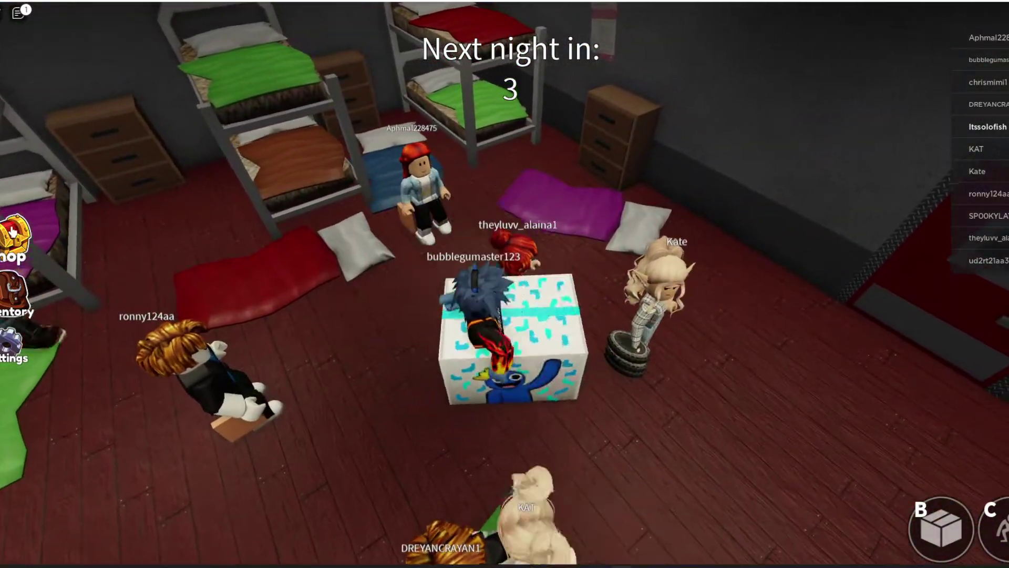
# Open the Shop, view the Mystery packs tab, and close the shop popup
pyautogui.click(512, 316)
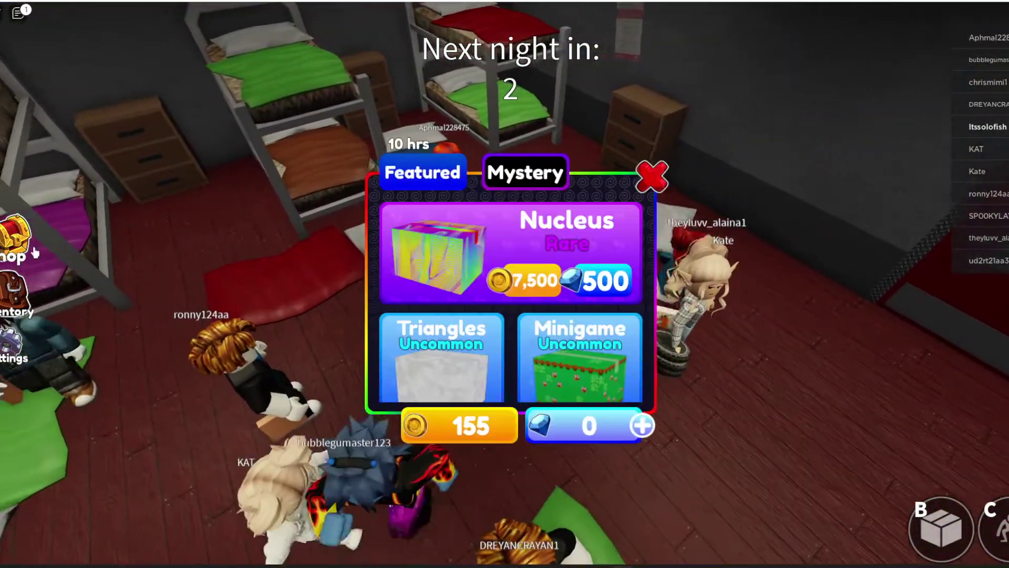
pyautogui.scroll(-5, 488, 276)
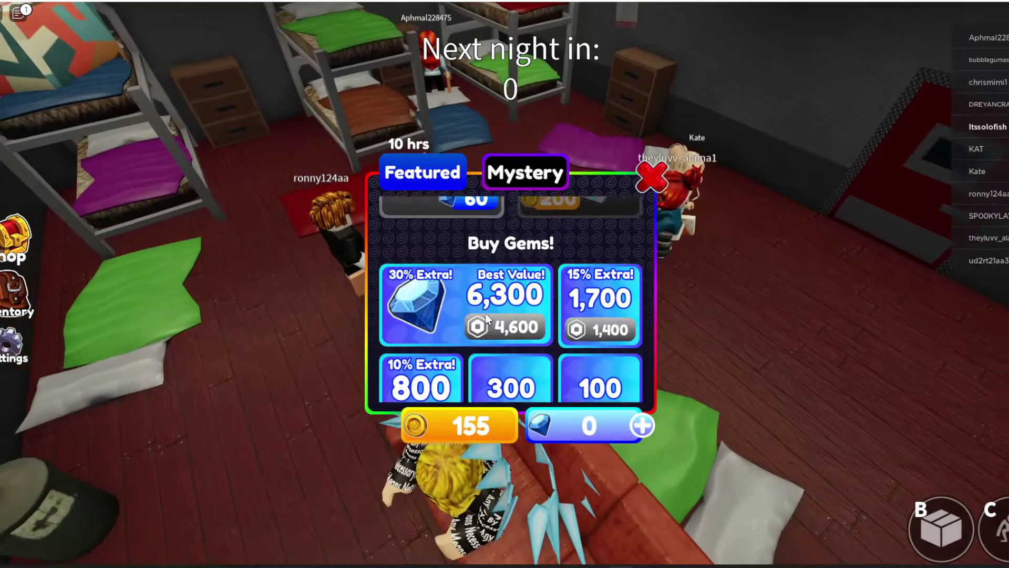
pyautogui.scroll(3, 500, 315)
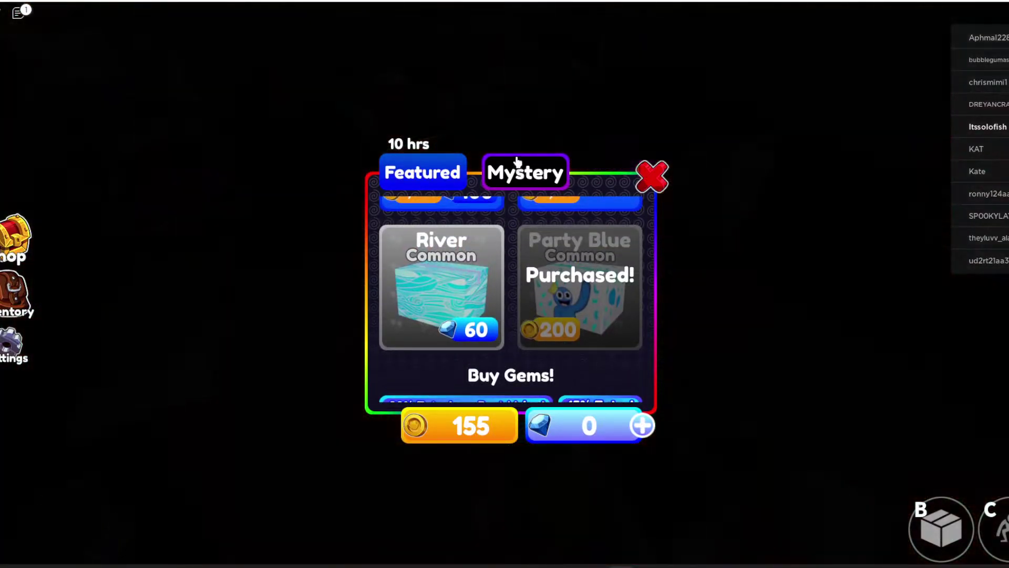
pyautogui.click(519, 164)
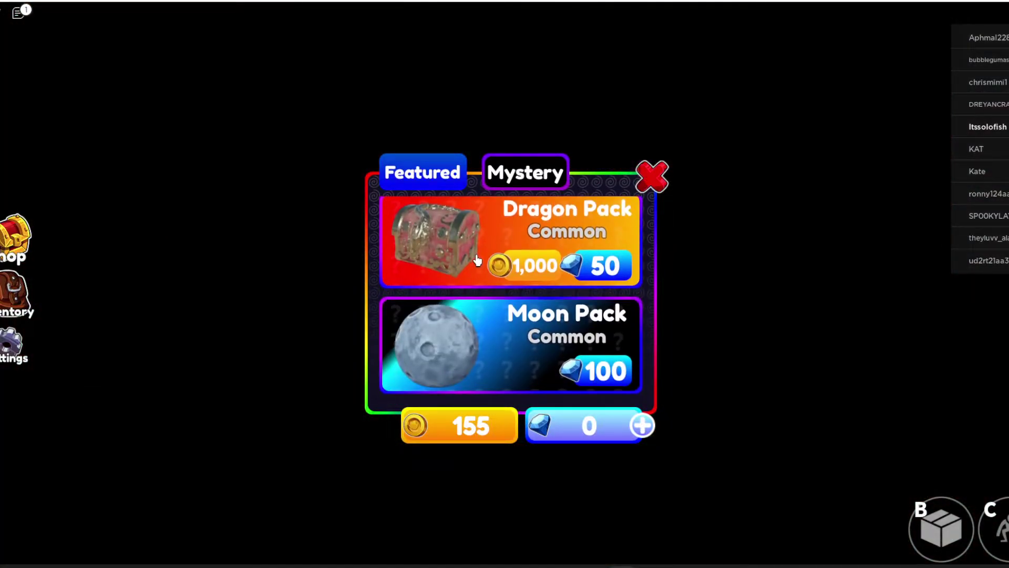
pyautogui.click(646, 170)
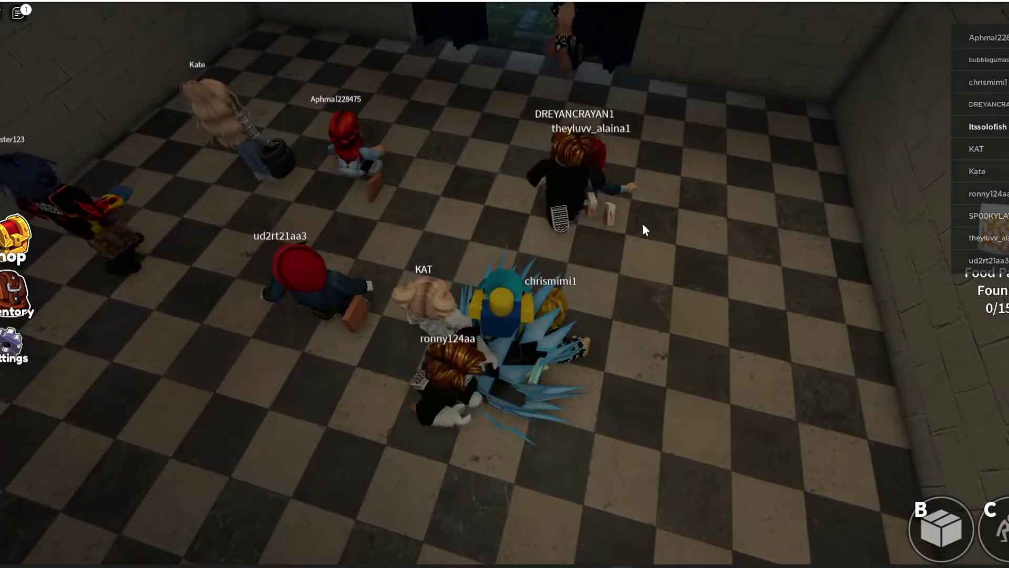
# Follow the other players over the cardboard ramp and down the hallway into the striped corridor
pyautogui.press('w')
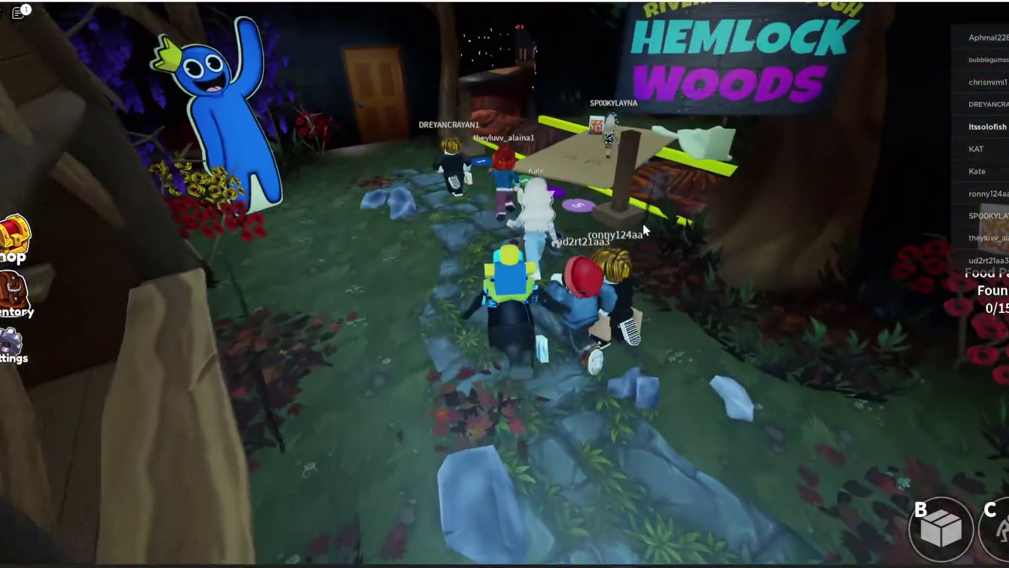
pyautogui.press('w')
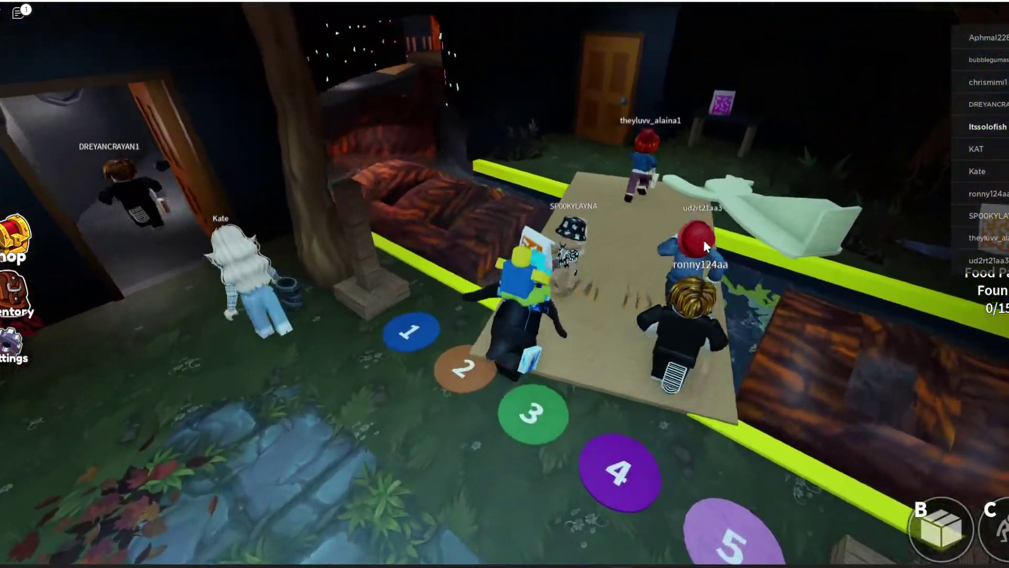
pyautogui.press('w')
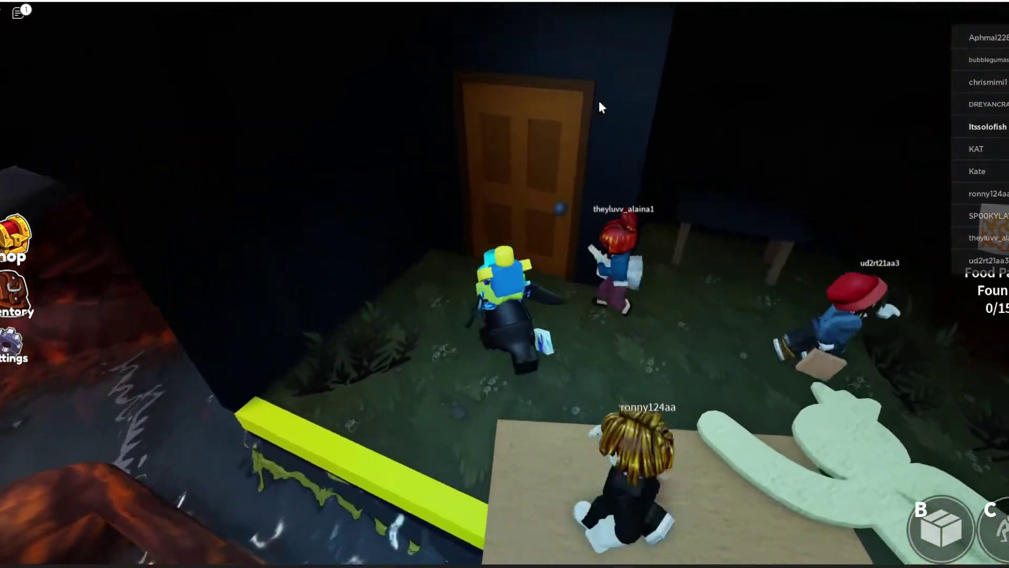
pyautogui.press('w')
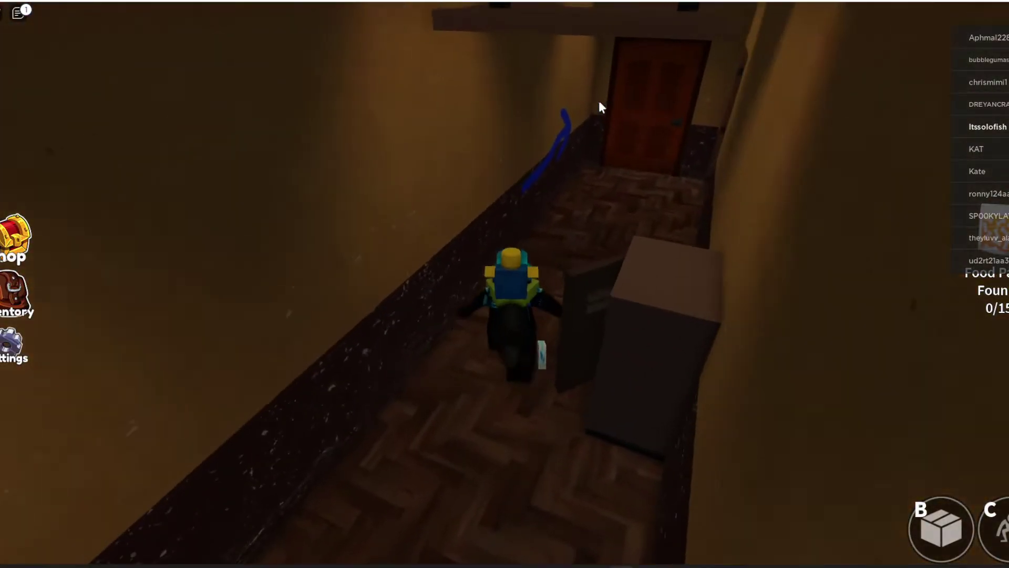
pyautogui.press('w')
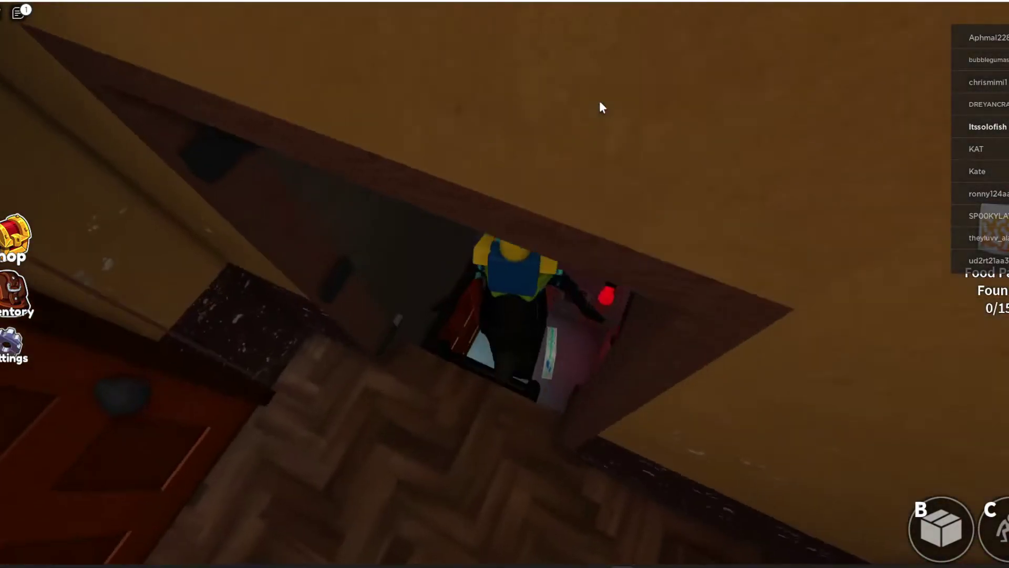
pyautogui.press('w')
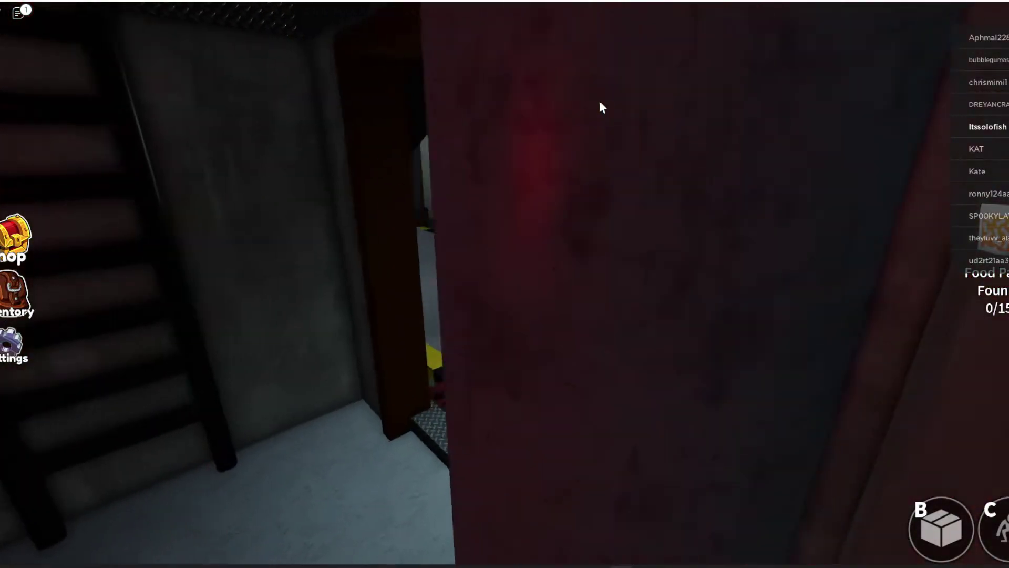
pyautogui.press('w')
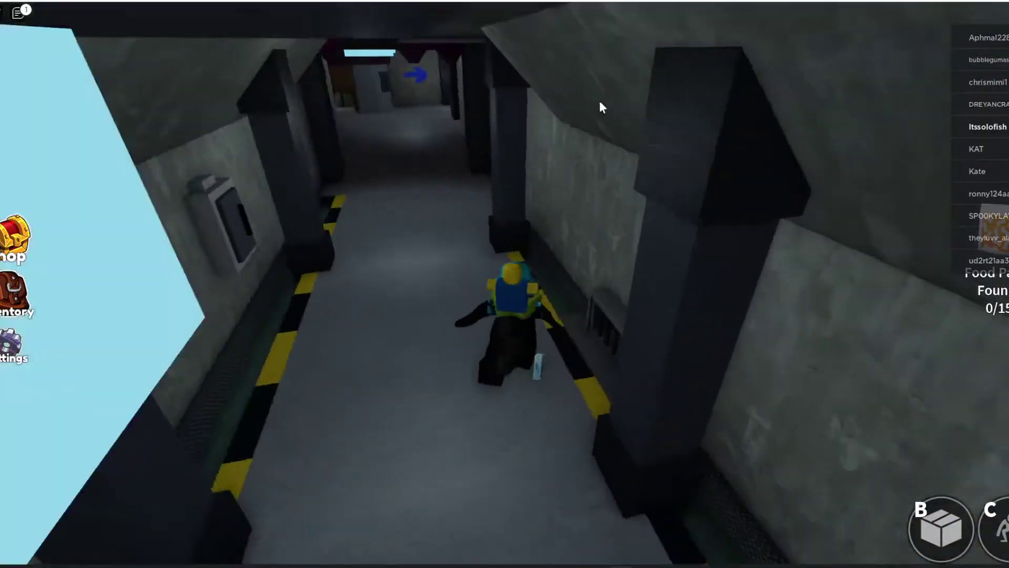
# Pass through the dark crate, straw-stall and chain rooms and down the corridor
pyautogui.press('w')
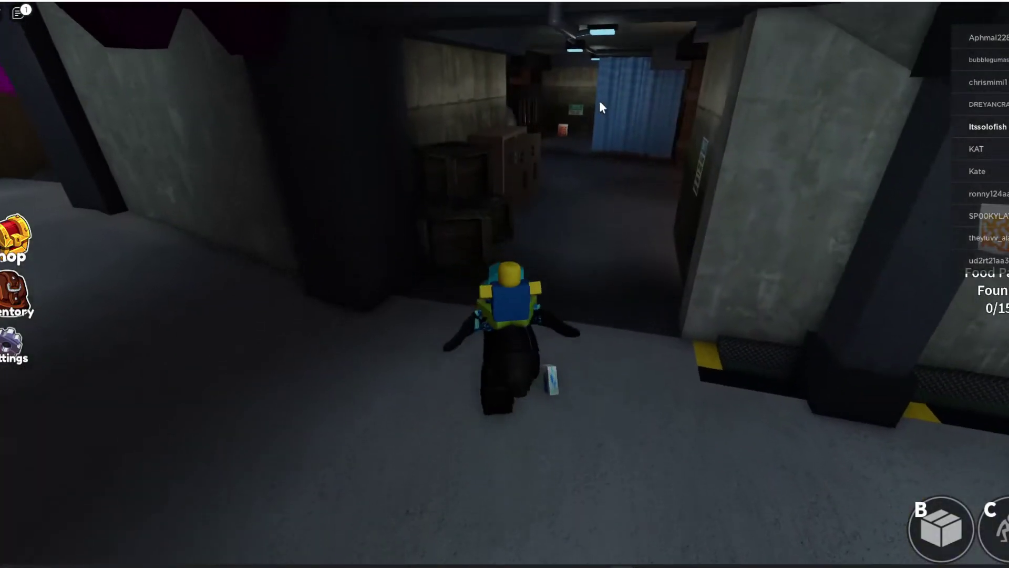
pyautogui.press('w')
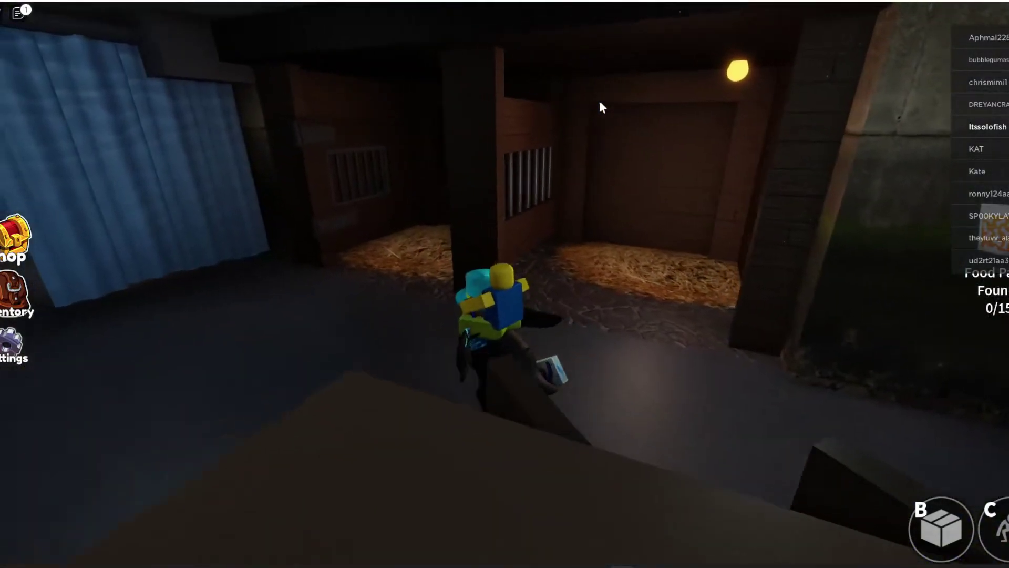
pyautogui.press('w')
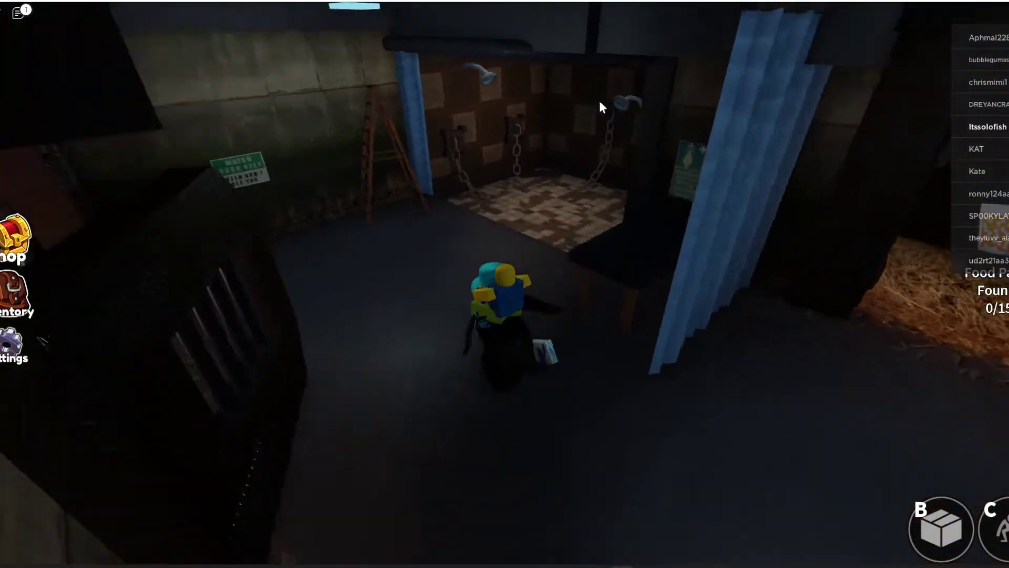
pyautogui.press('w')
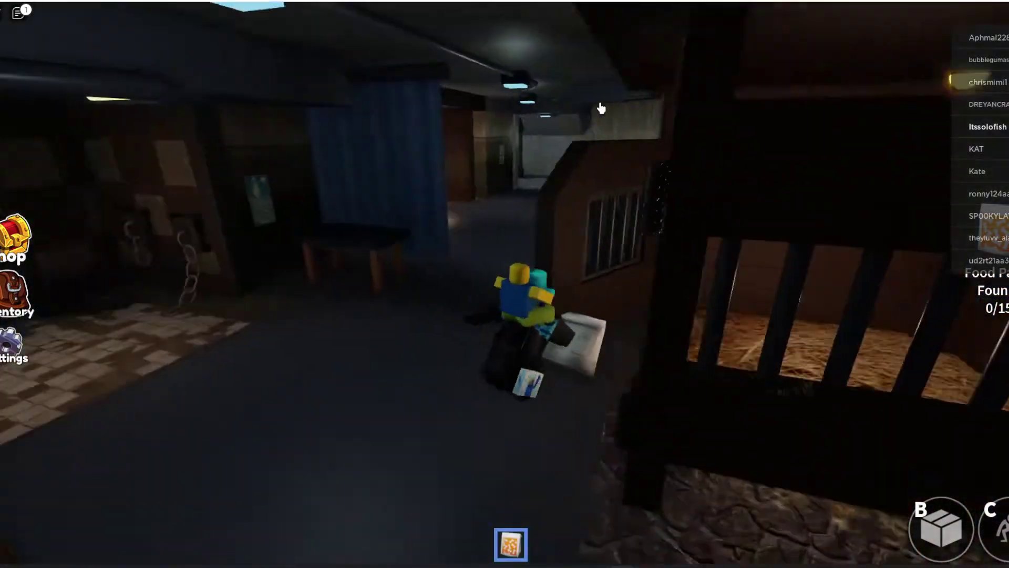
pyautogui.press('w')
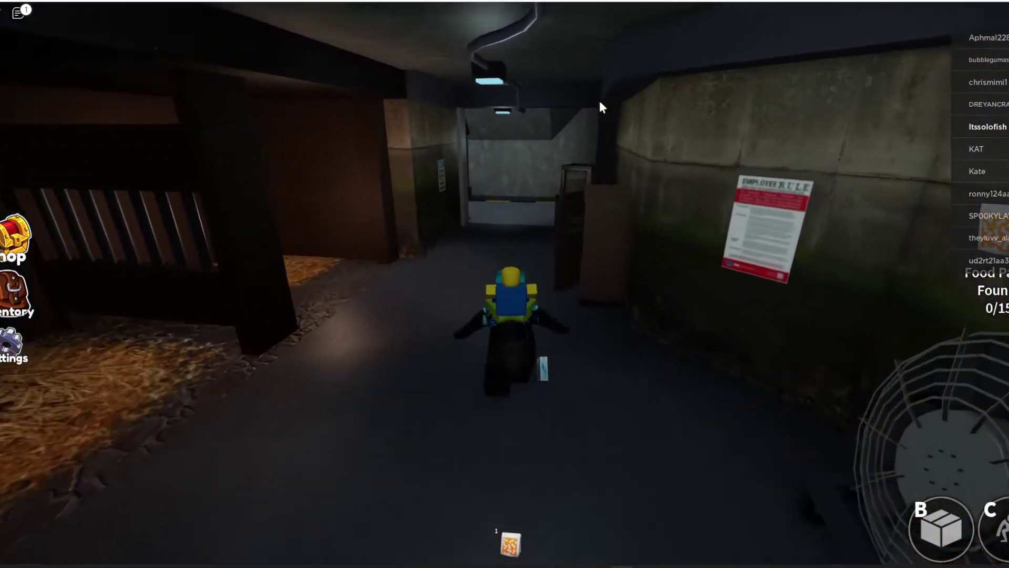
pyautogui.press('w')
# Follow the blue-arrow hallway through the painted tunnel, collecting food packs, into the lit room
pyautogui.press('a')
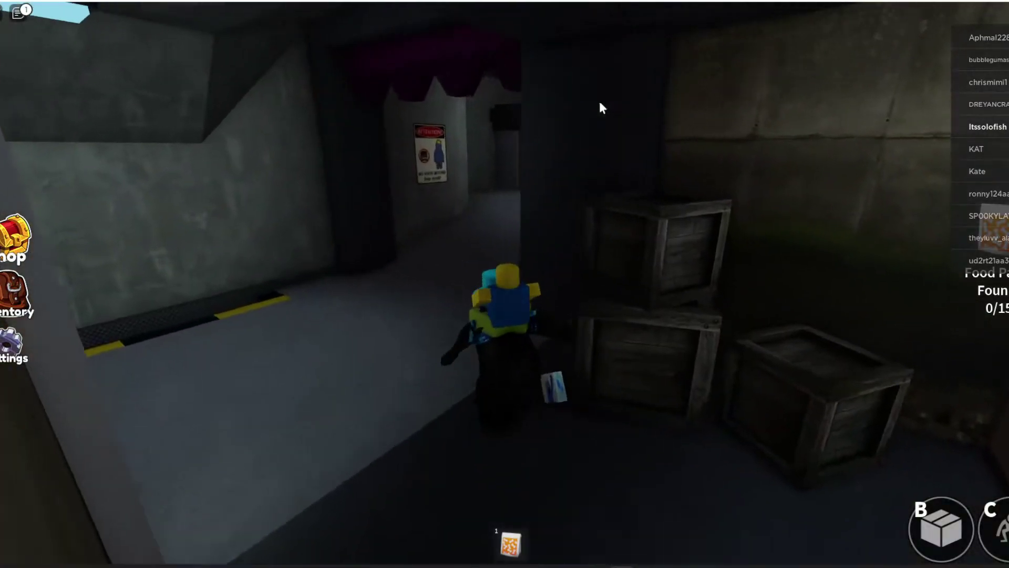
pyautogui.press('w')
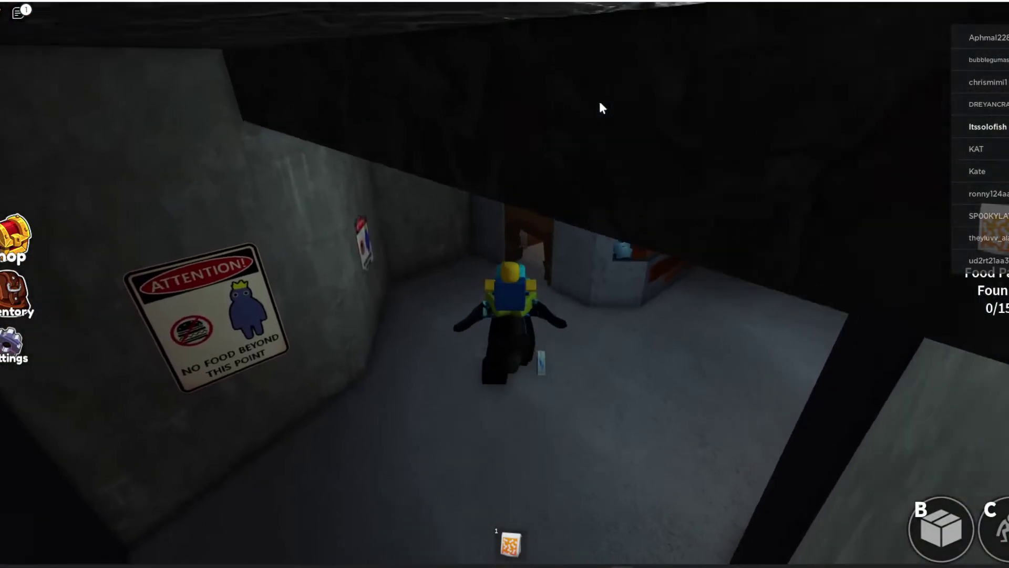
pyautogui.press('w')
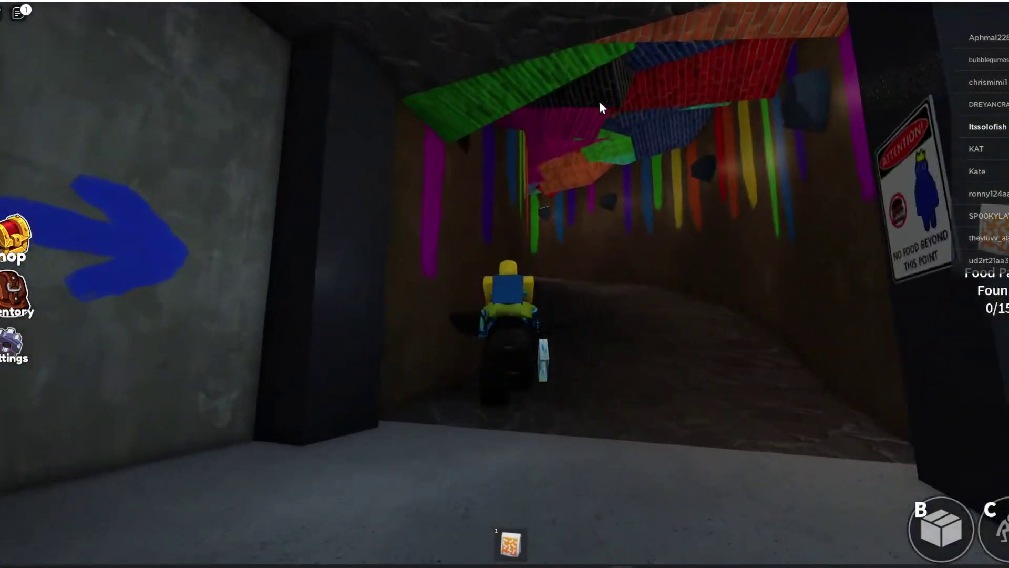
pyautogui.press('w')
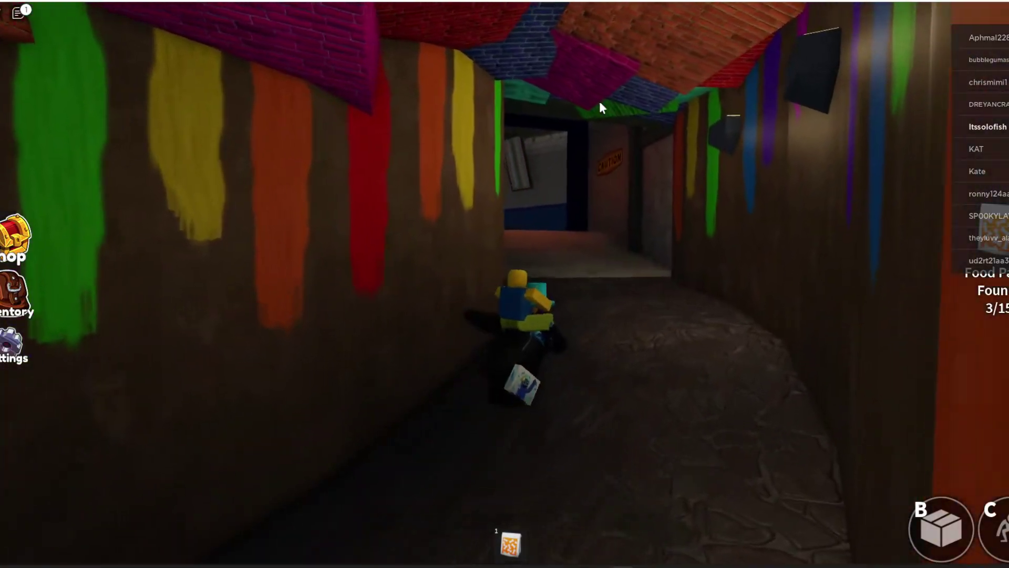
pyautogui.press('w')
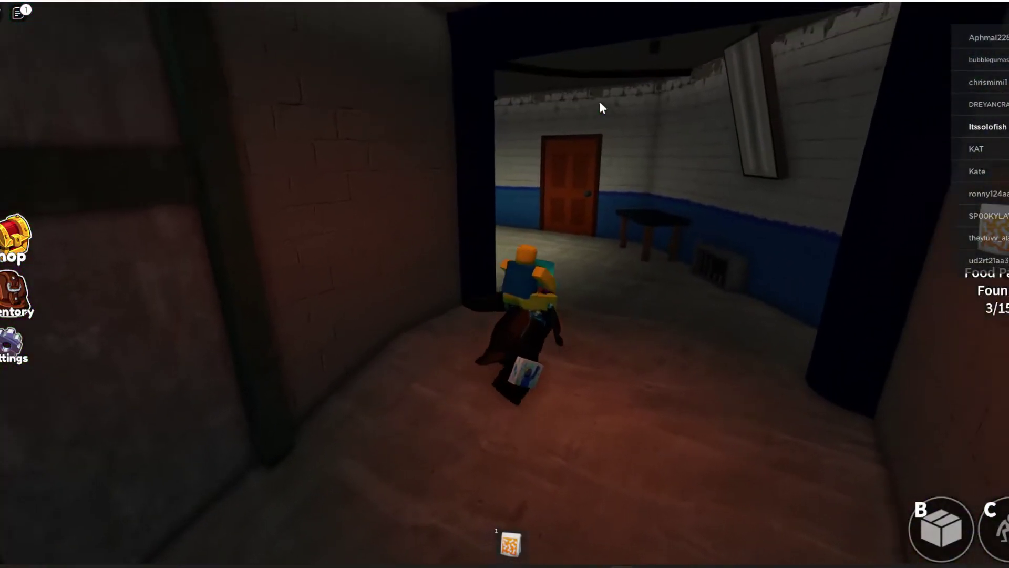
pyautogui.press('w')
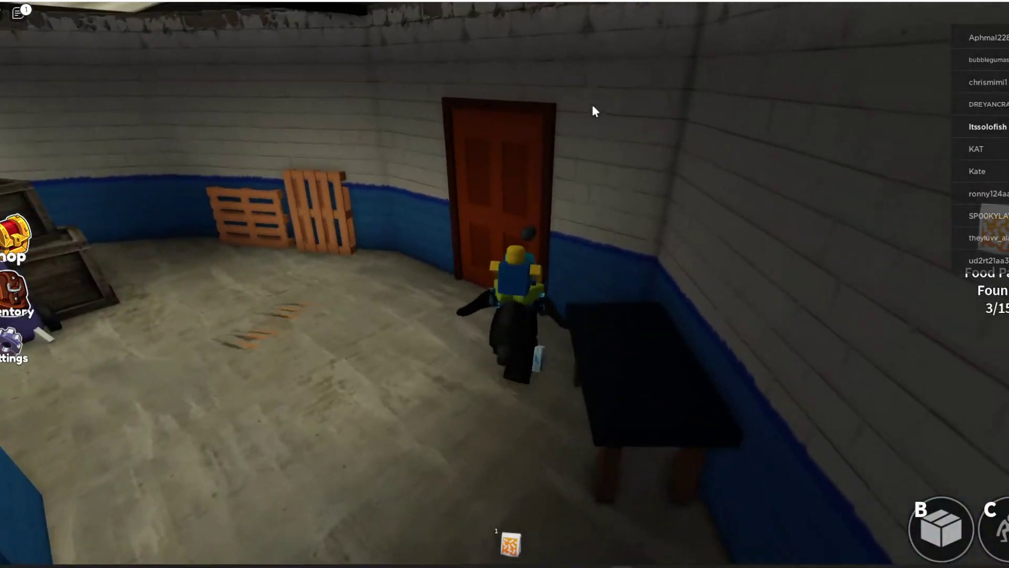
# Carry the two food packs through the dark room and office to the wooden cave door
pyautogui.press('w')
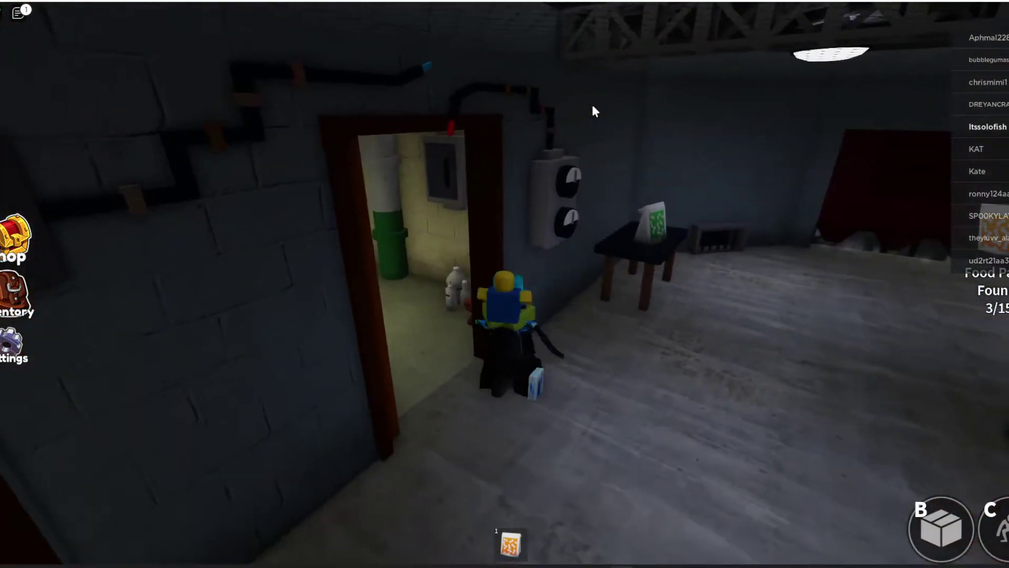
pyautogui.press('d')
pyautogui.press('w')
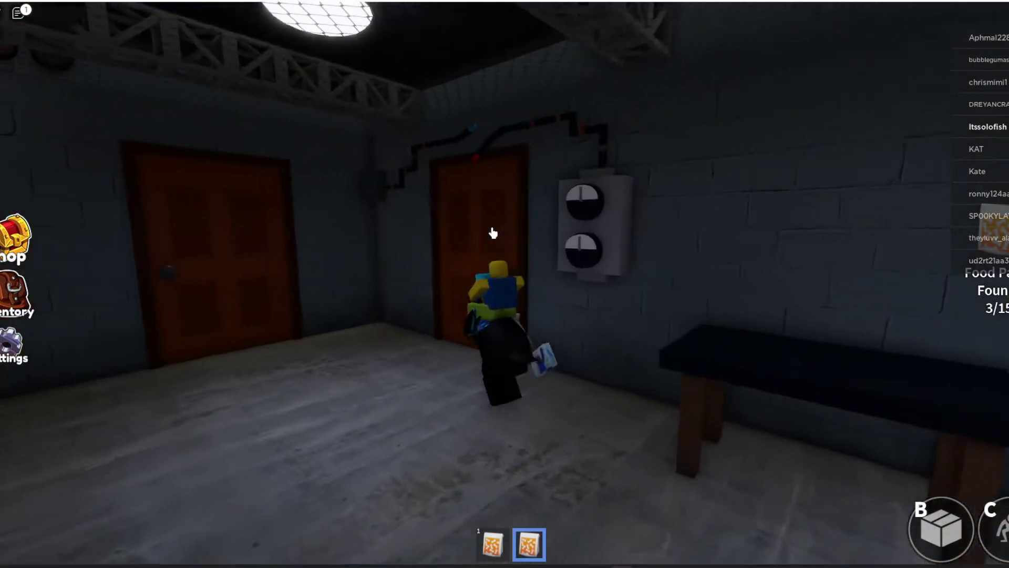
pyautogui.press('1')
pyautogui.press('a')
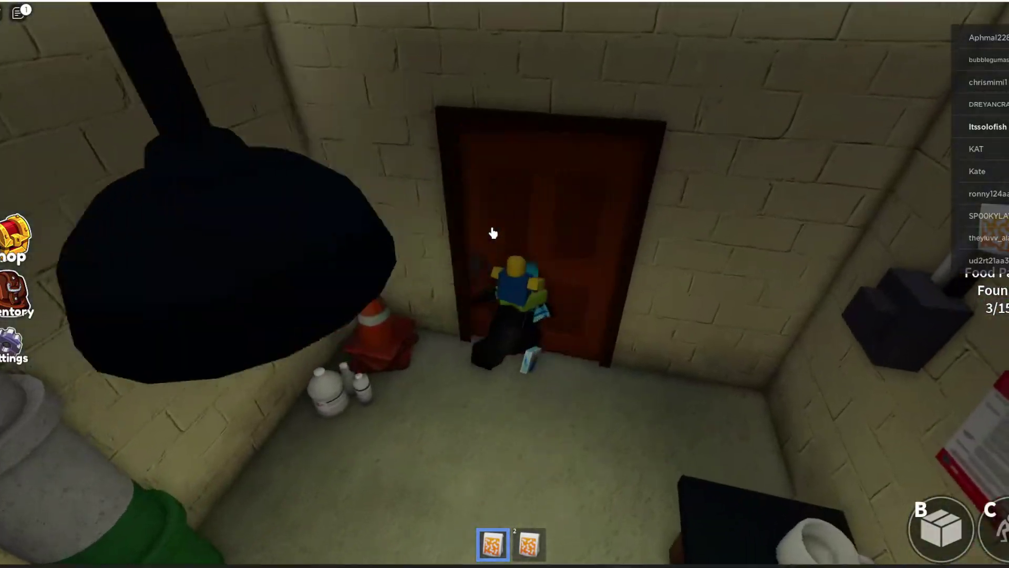
pyautogui.press('w')
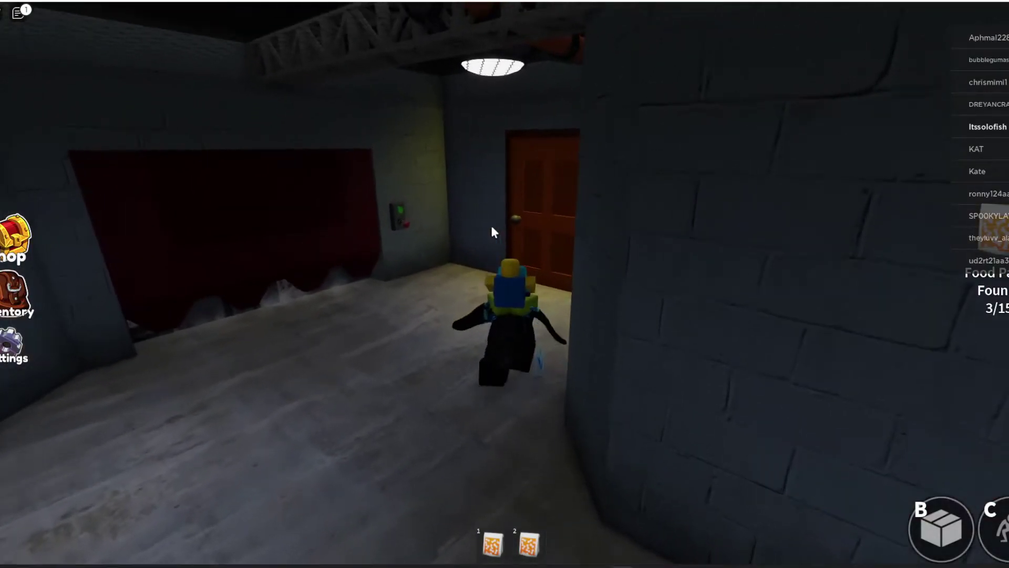
pyautogui.press('w')
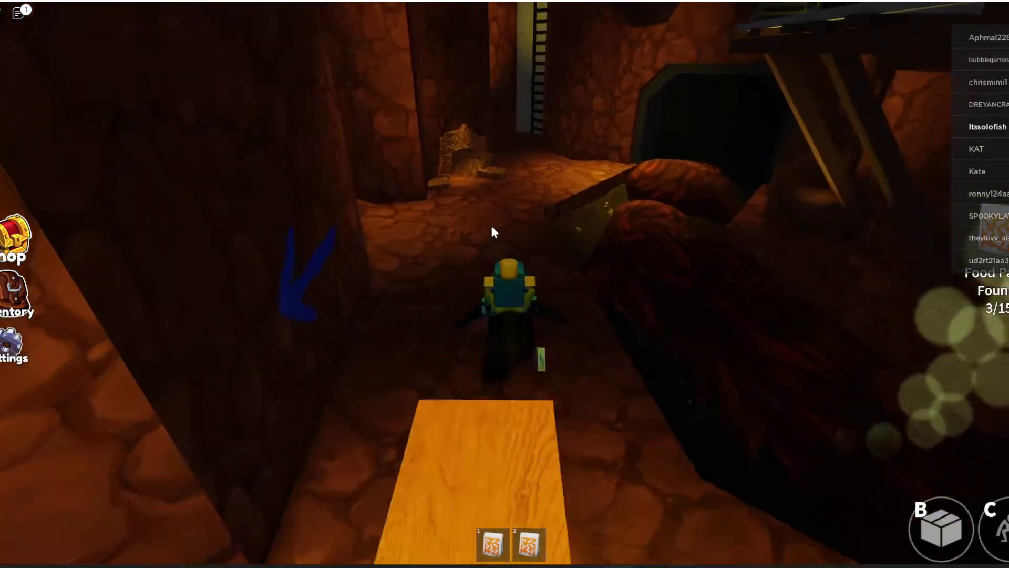
# Walk through the cave passages past the rubble to the ladder
pyautogui.press('w')
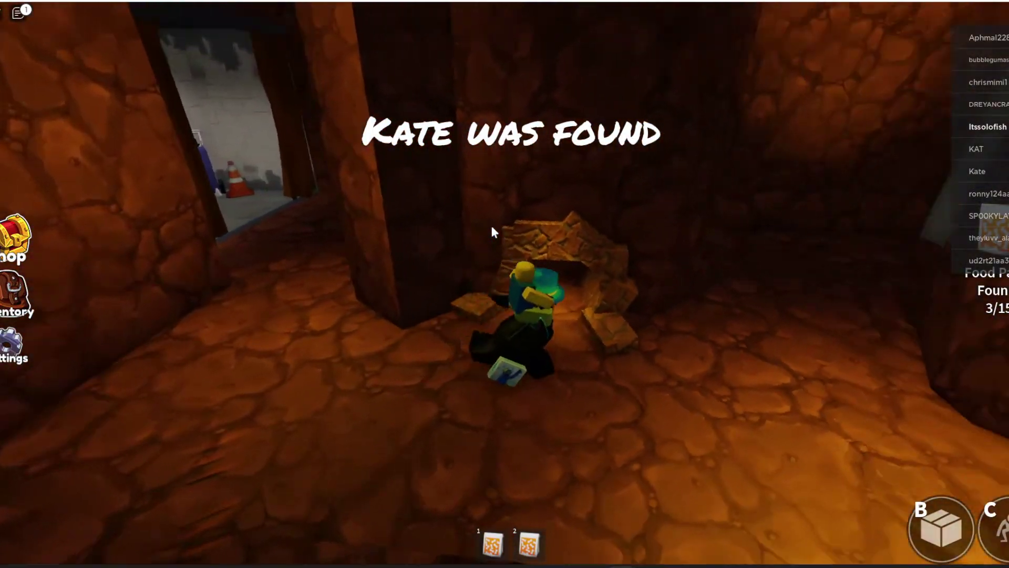
pyautogui.press('a')
pyautogui.press('w')
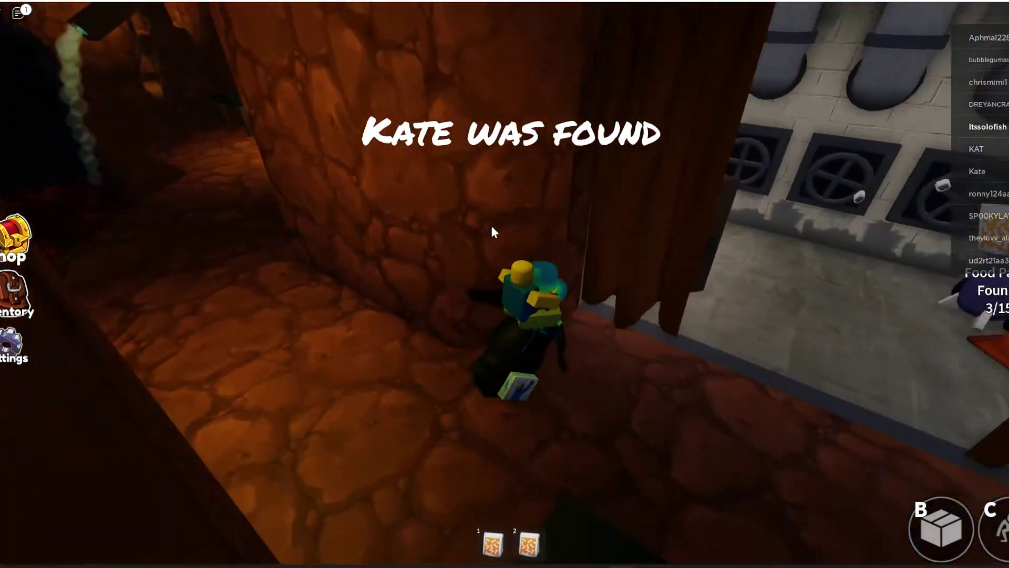
pyautogui.press('w')
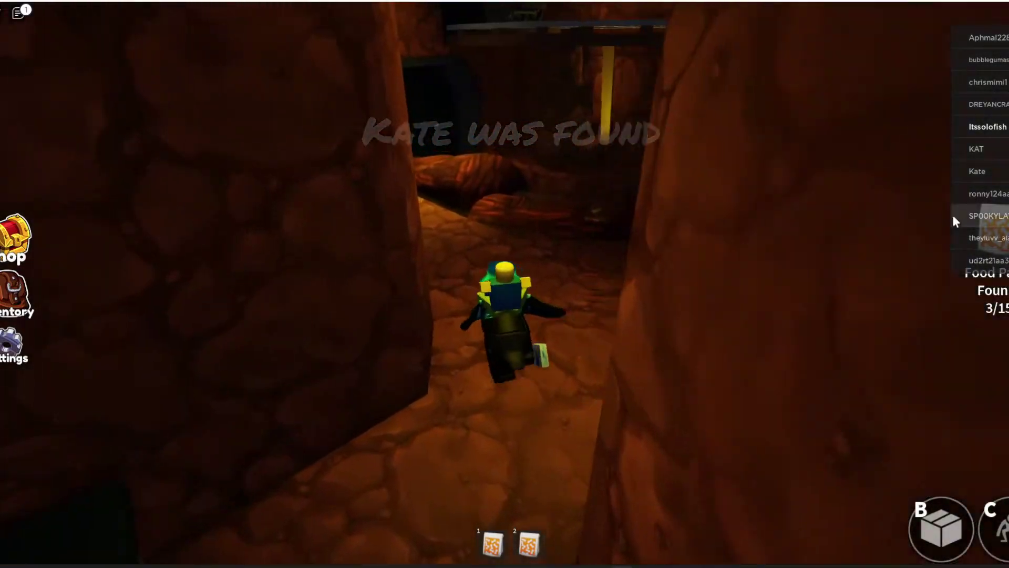
pyautogui.press('a')
pyautogui.press('w')
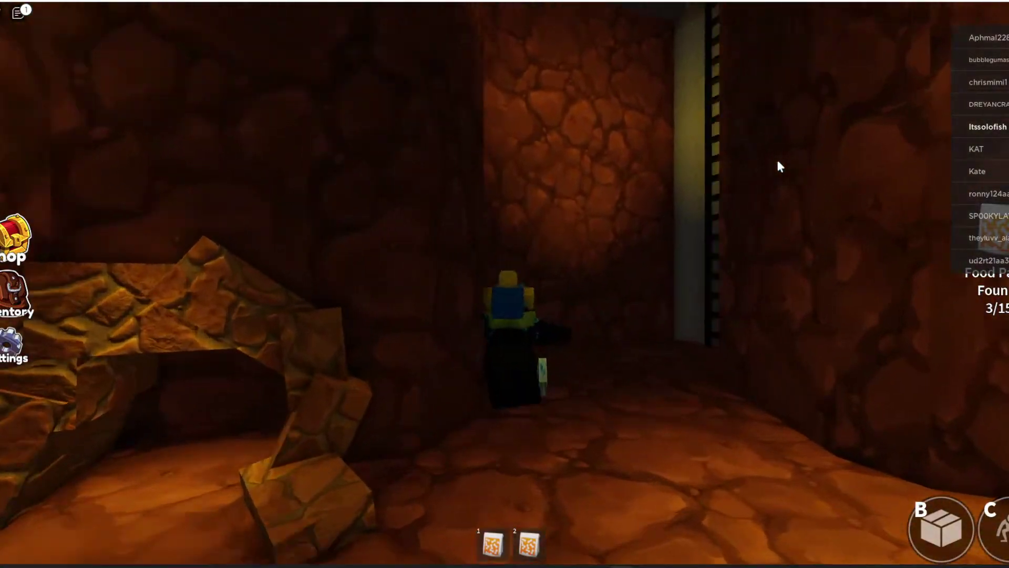
# Climb the ladder, pass the Theater and computer room, and exit outside as the count hits 4/15
pyautogui.press('w')
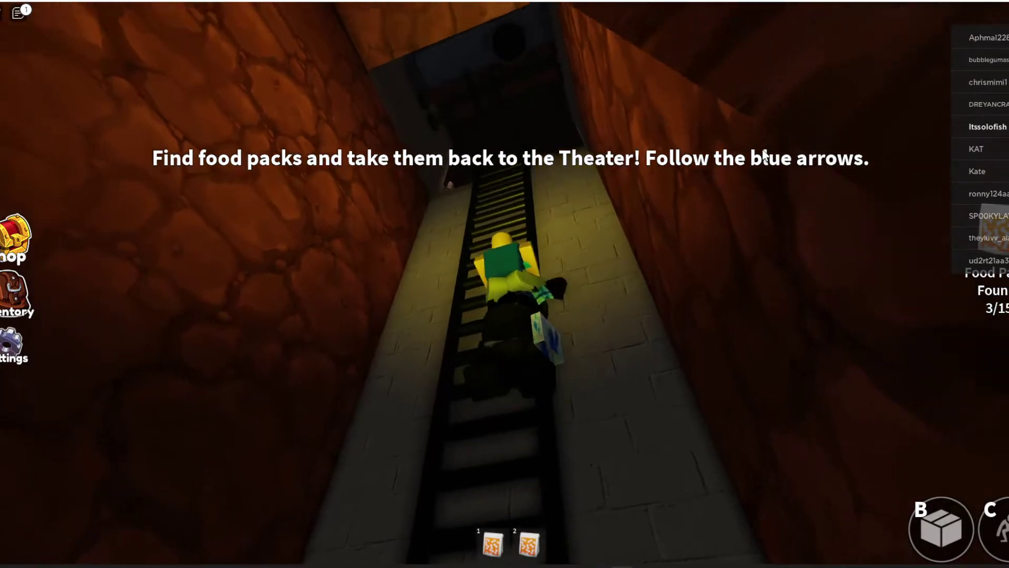
pyautogui.press('w')
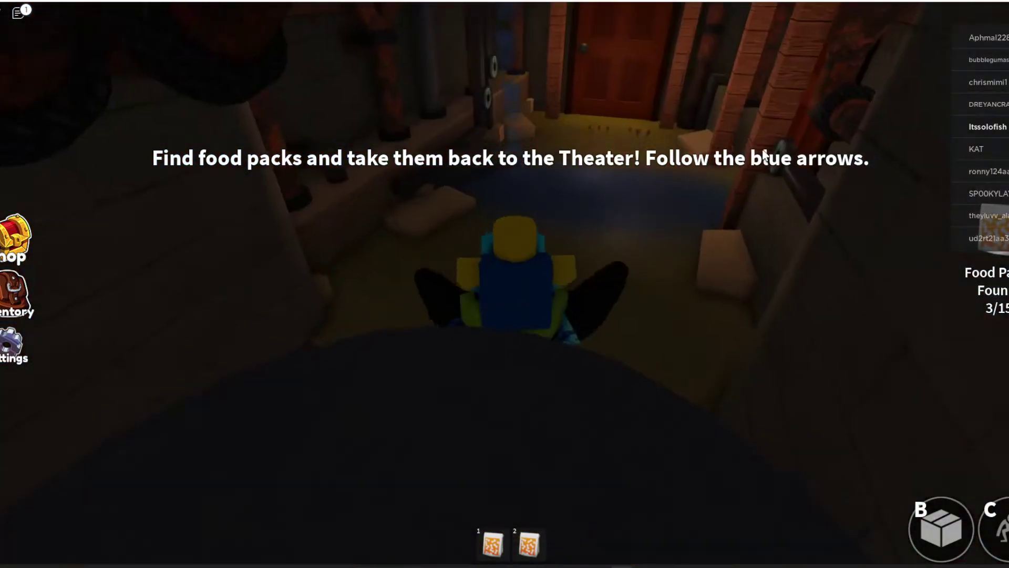
pyautogui.press('w')
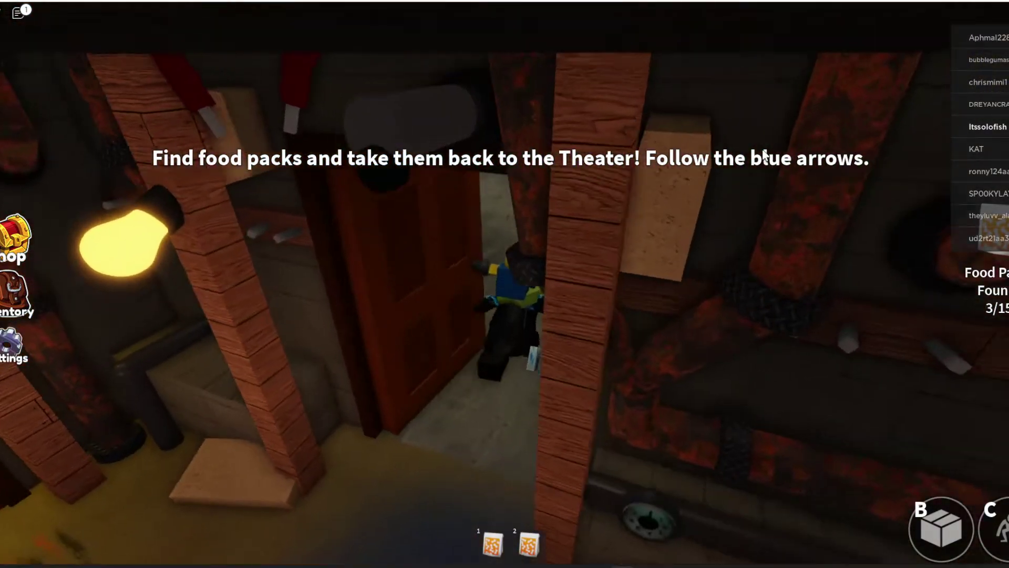
pyautogui.press('w')
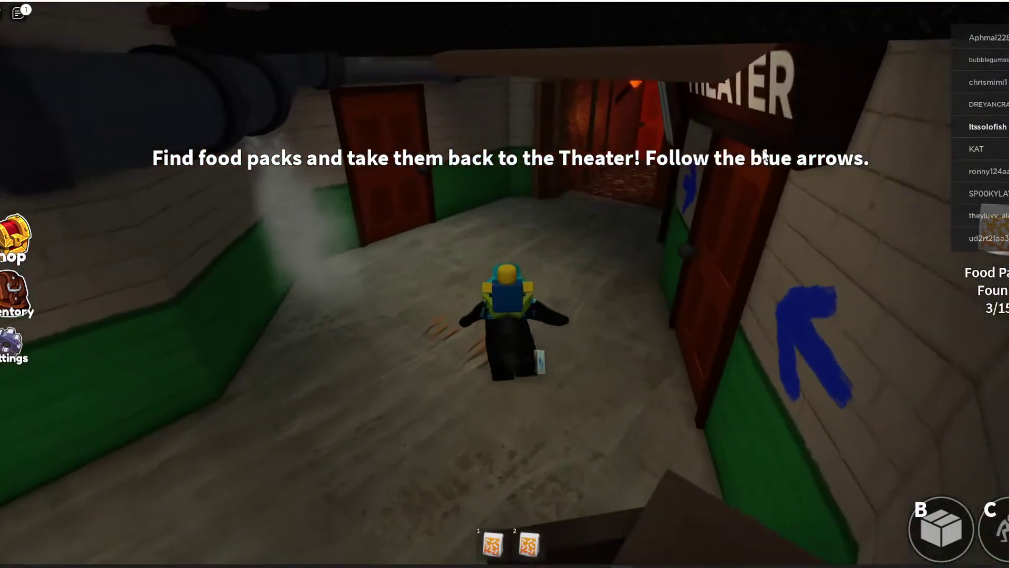
pyautogui.press('w')
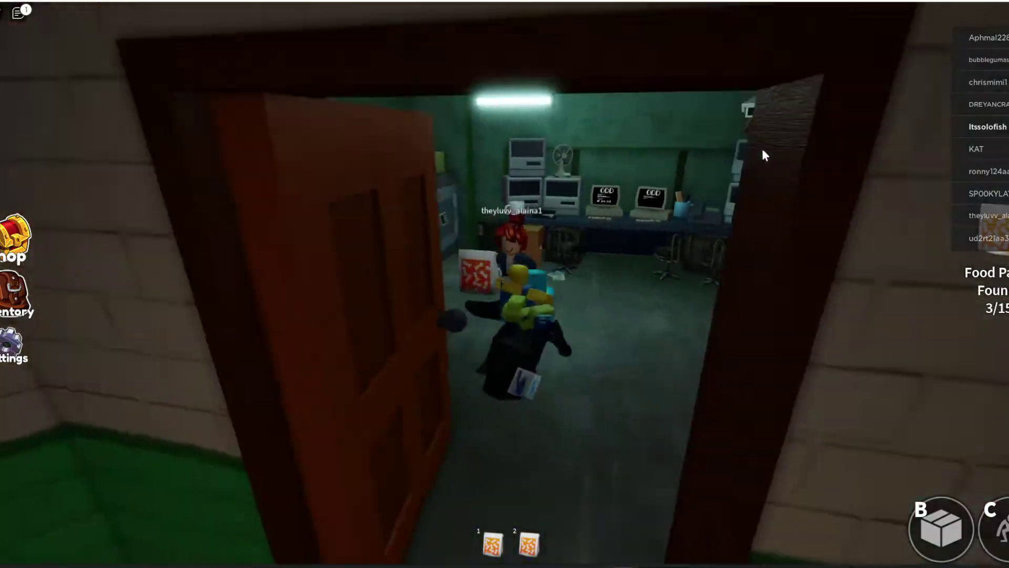
pyautogui.press('w')
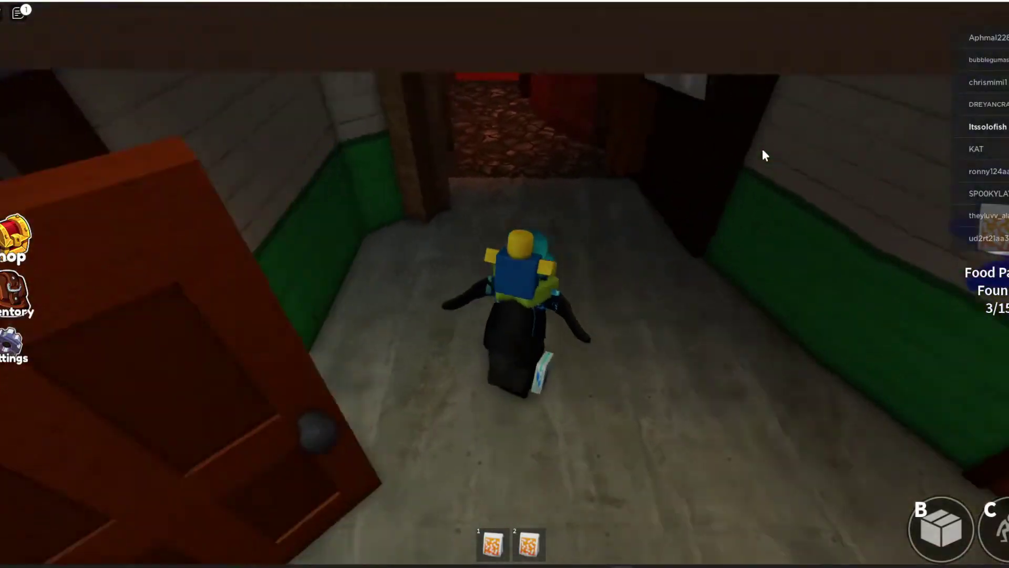
pyautogui.press('w')
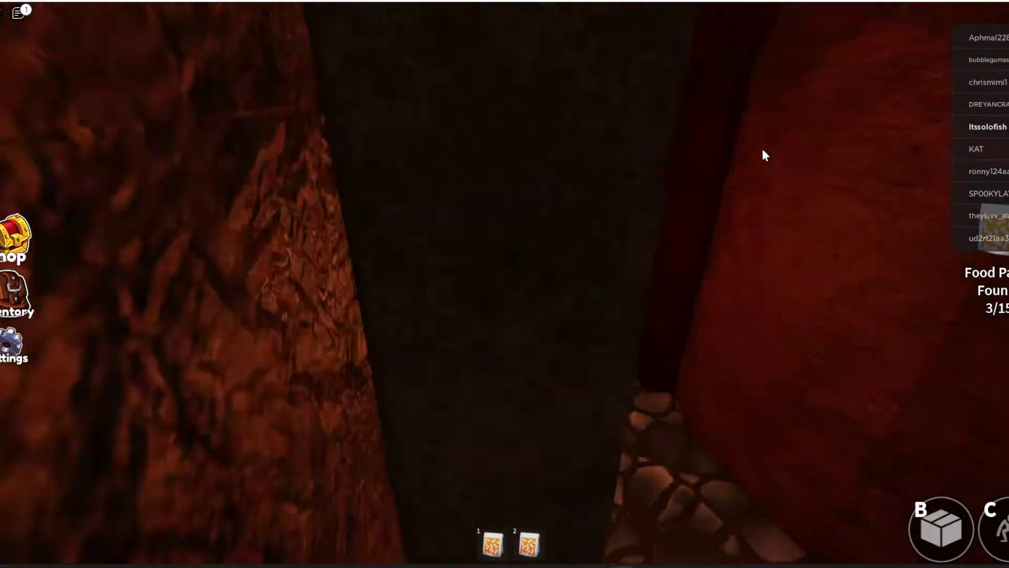
# Cross the garden's wooden bridge and follow the corridor past the bin
pyautogui.press('w')
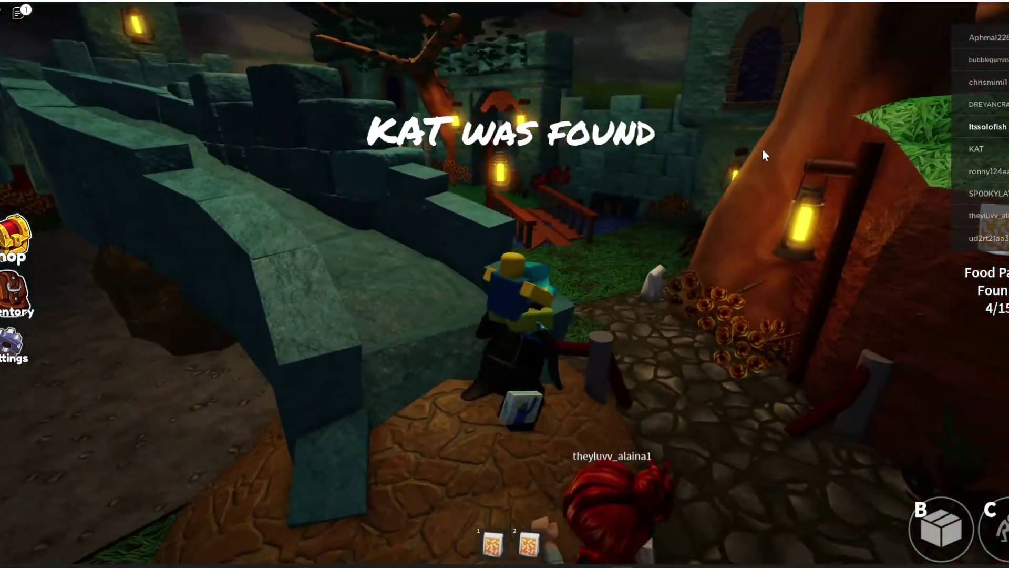
pyautogui.press('w')
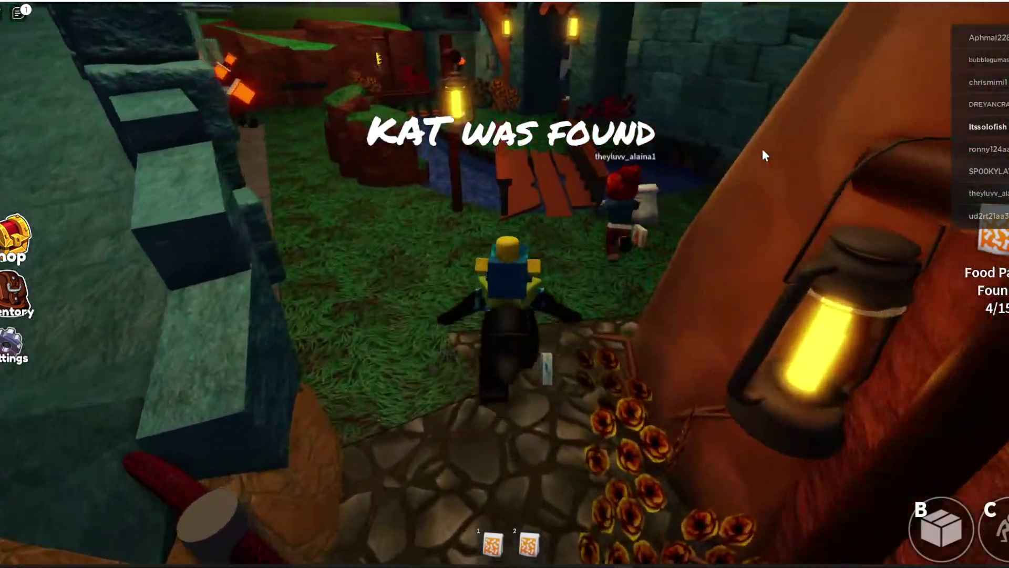
pyautogui.press('w')
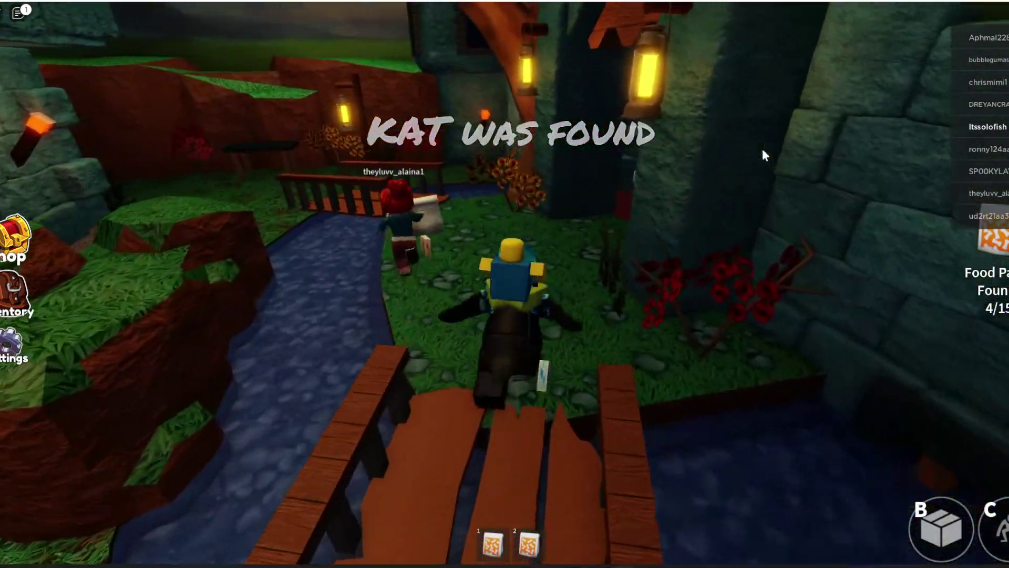
pyautogui.press('w')
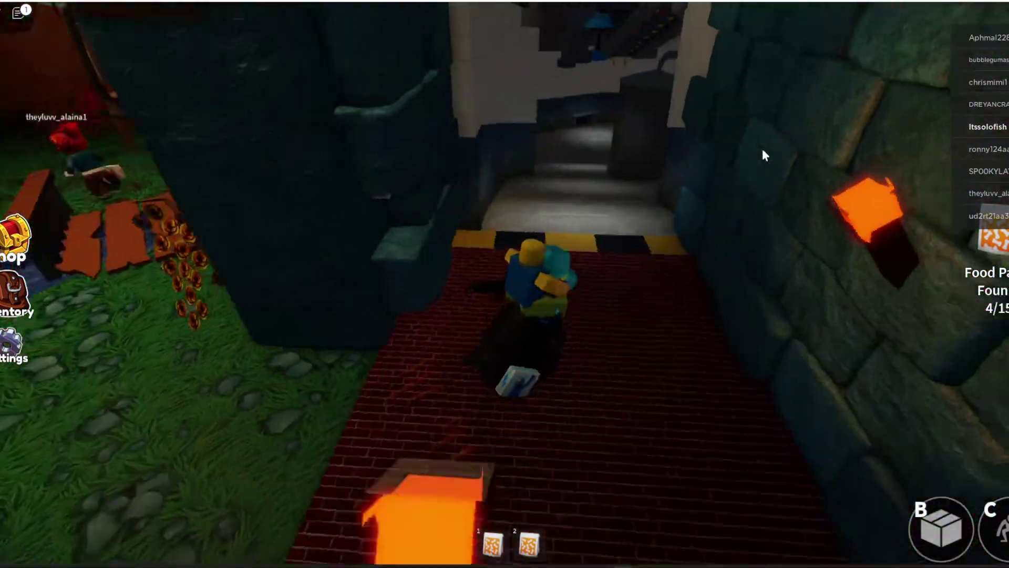
pyautogui.press('w')
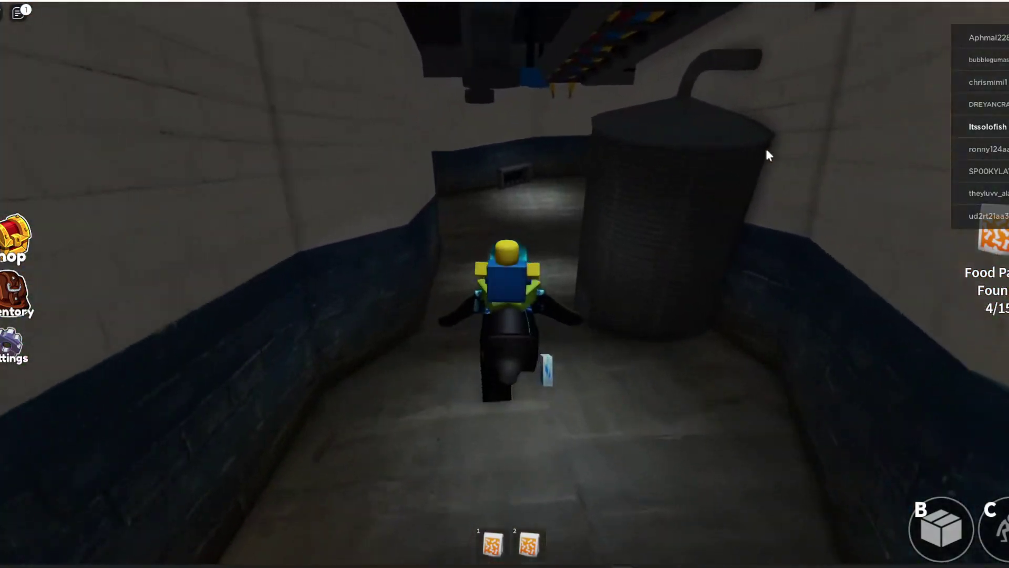
pyautogui.press('w')
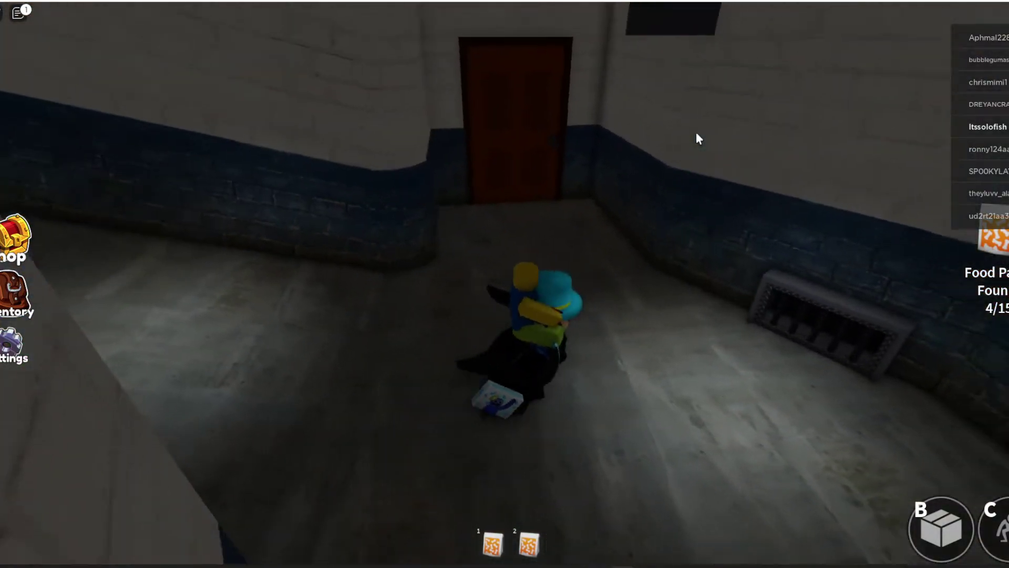
# Grab a third food pack from the shelved storage room and head toward the Theater sign
pyautogui.press('w')
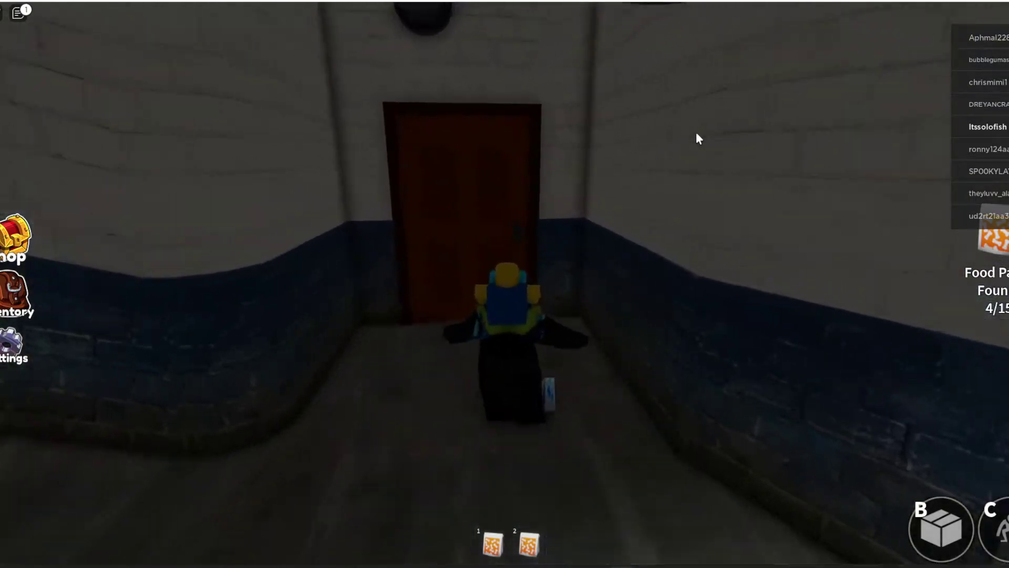
pyautogui.press('w')
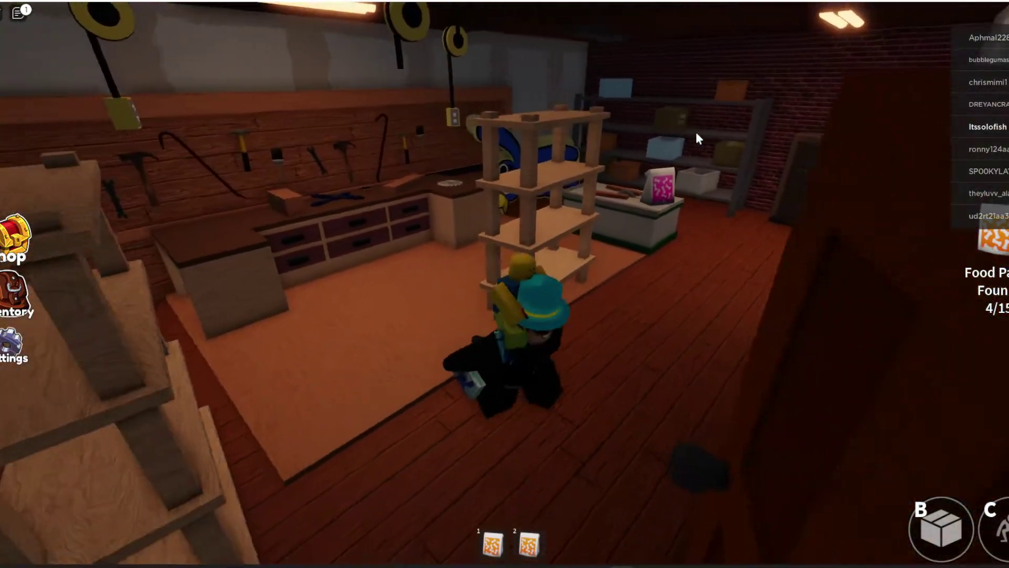
pyautogui.press('w')
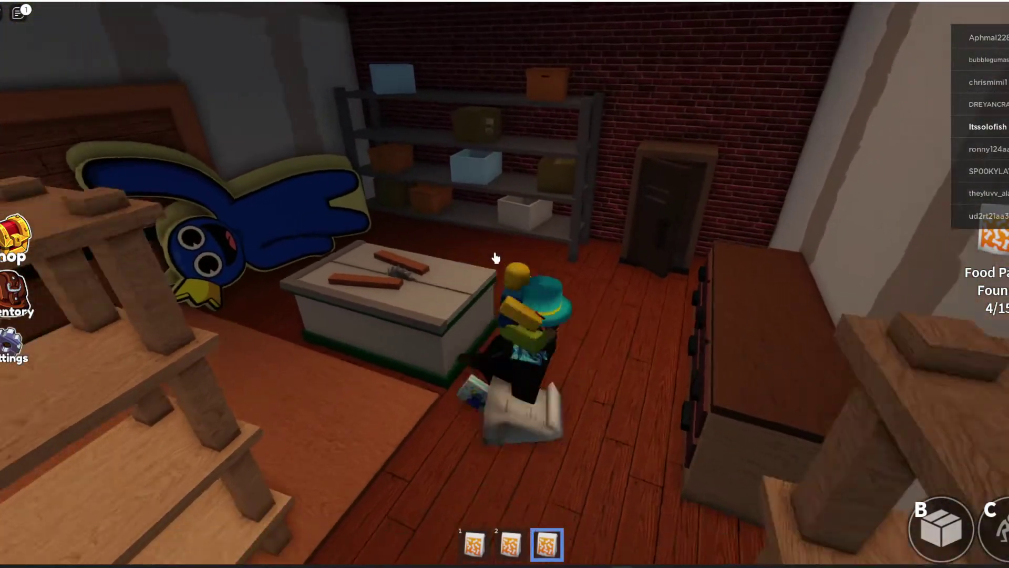
pyautogui.press('w')
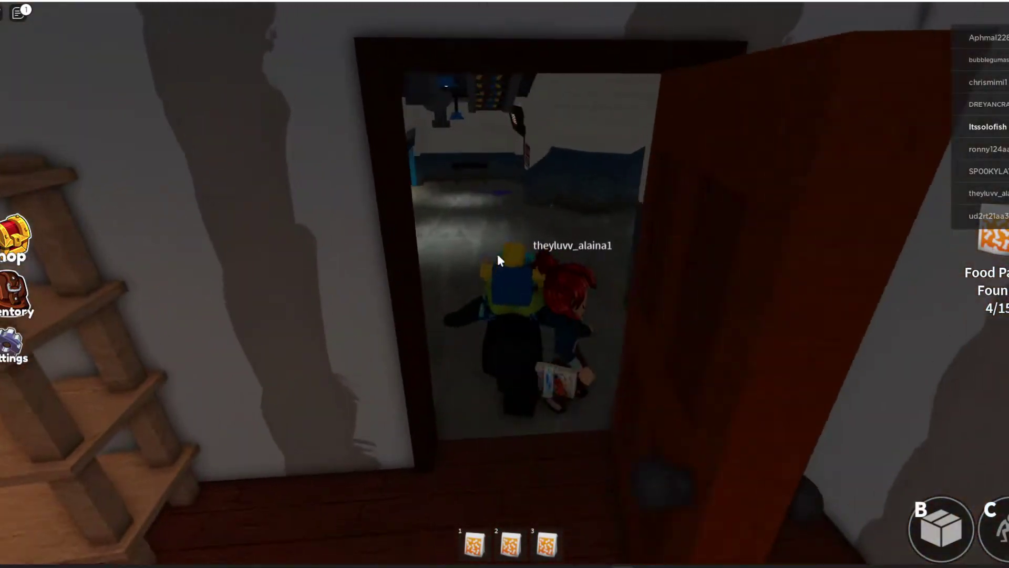
pyautogui.press('3')
pyautogui.press('w')
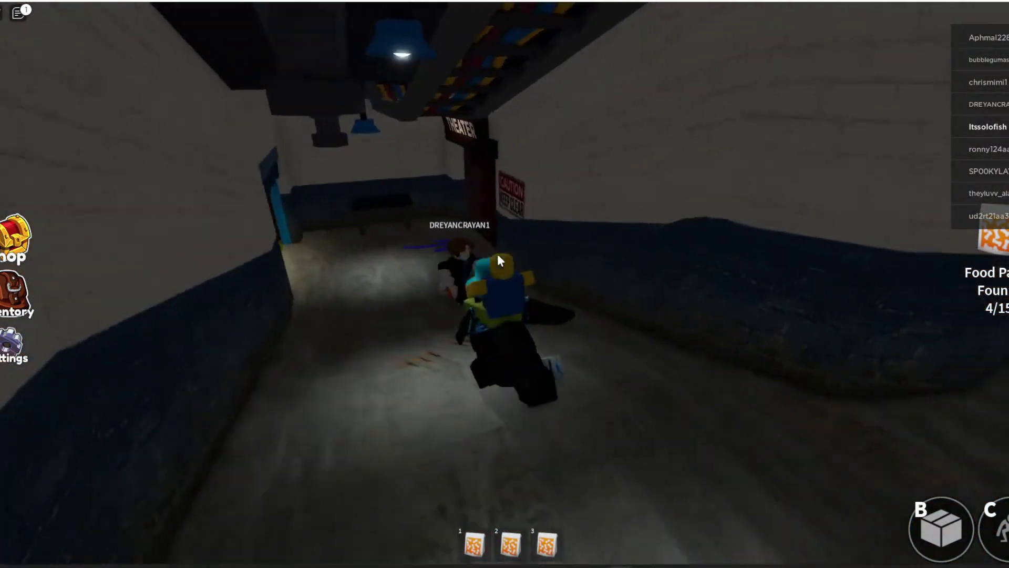
# Enter the Theater doorway, get caught by Blue, then choose Return to Lobby
pyautogui.press('w')
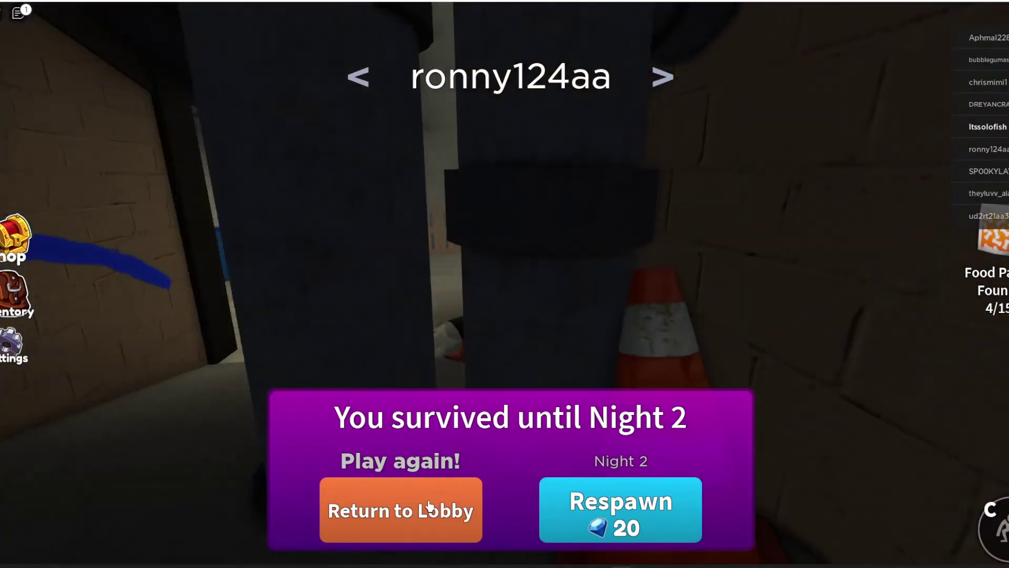
pyautogui.click(422, 513)
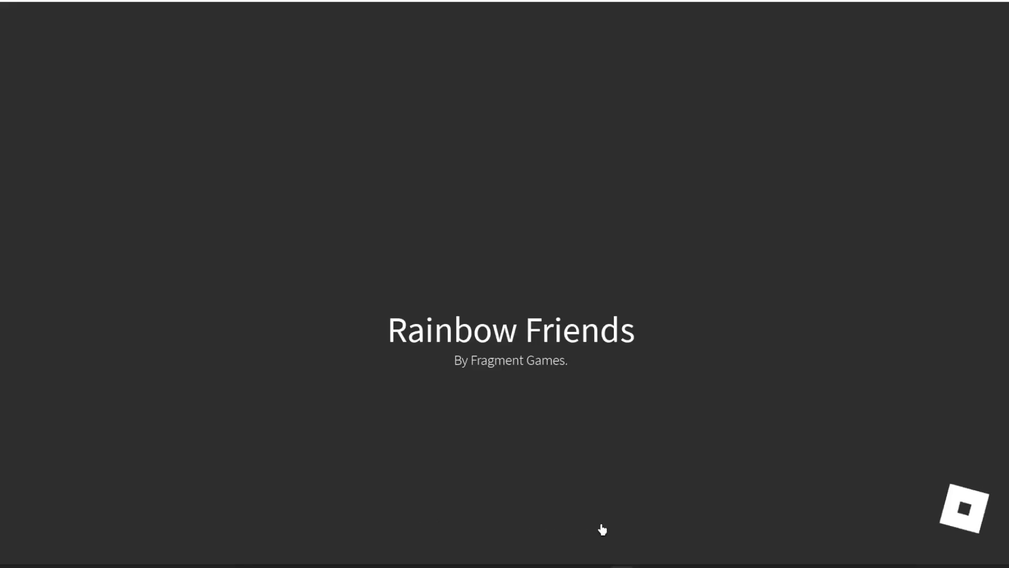